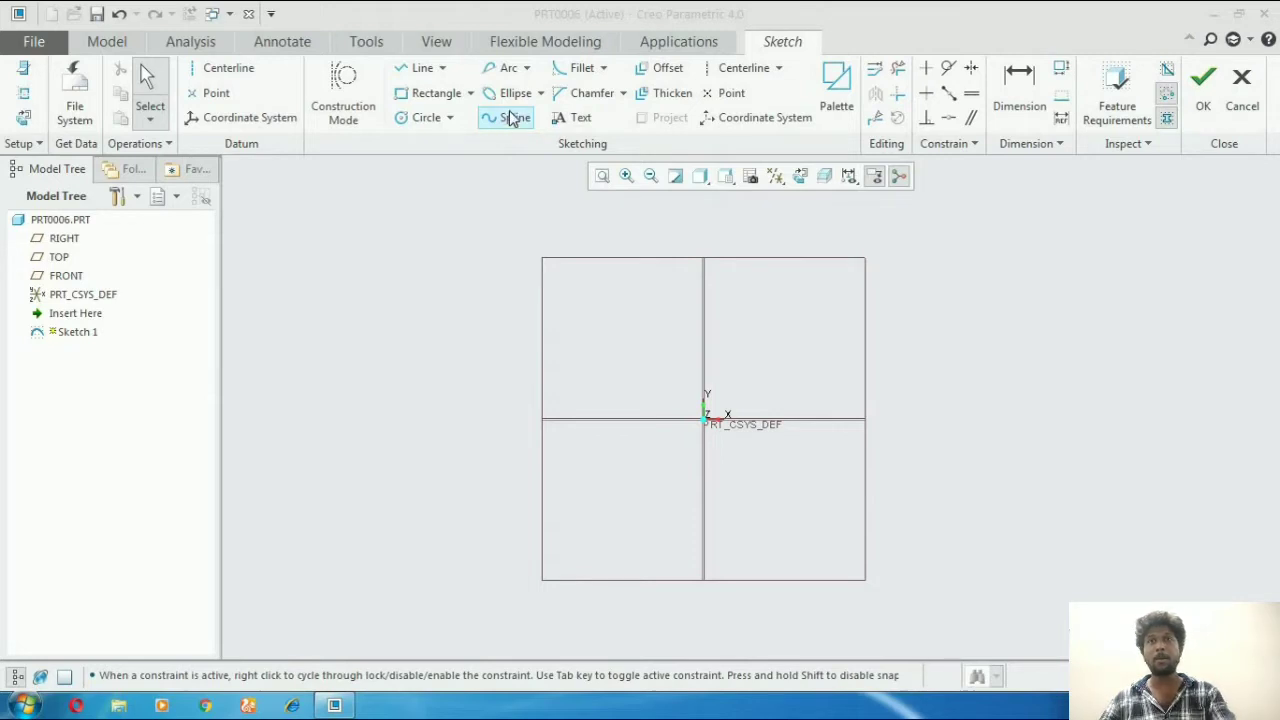
Step: Sketch a shallow 3-point arc of about 299 radius above the sketch origin, with both endpoints level
left_click(526, 68)
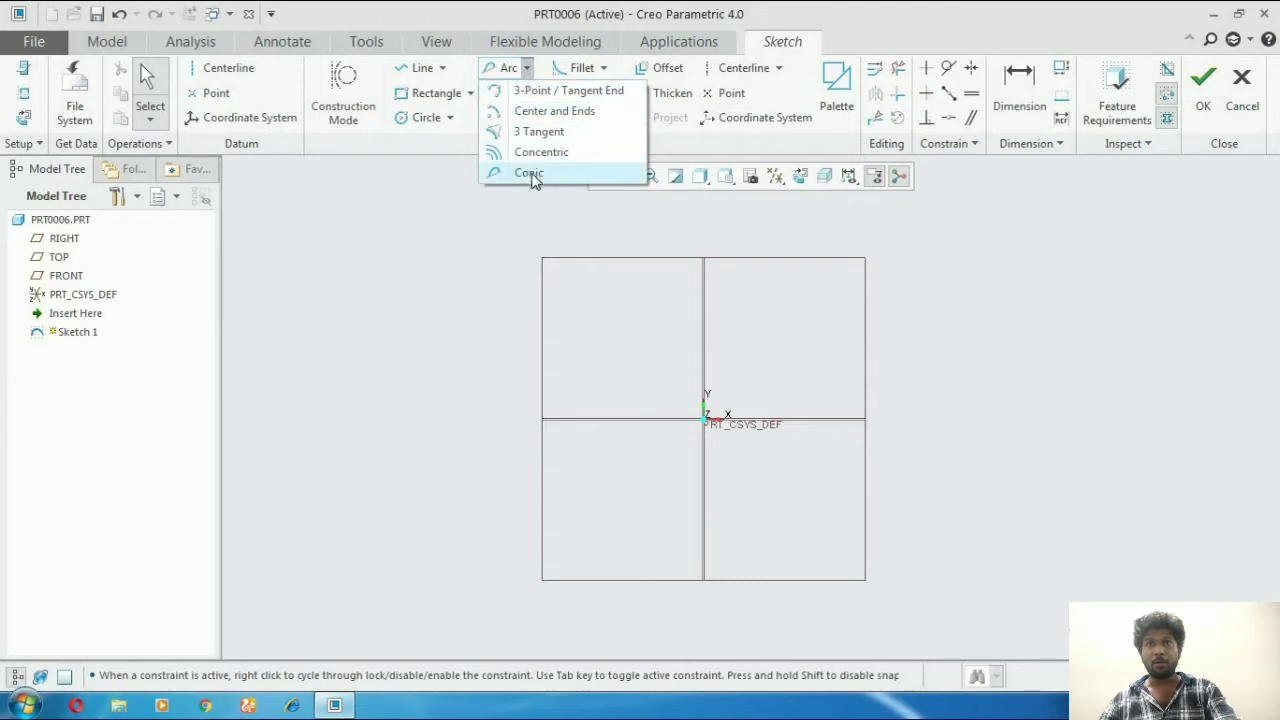
left_click(565, 92)
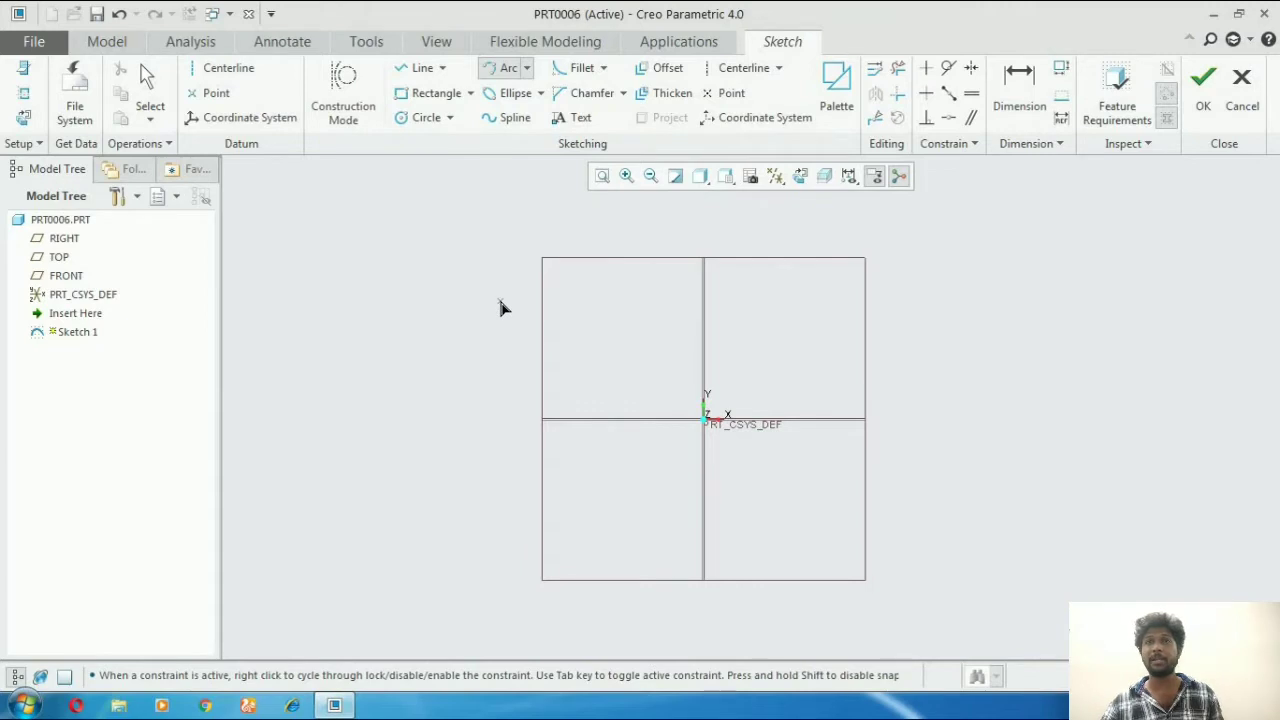
left_click(494, 405)
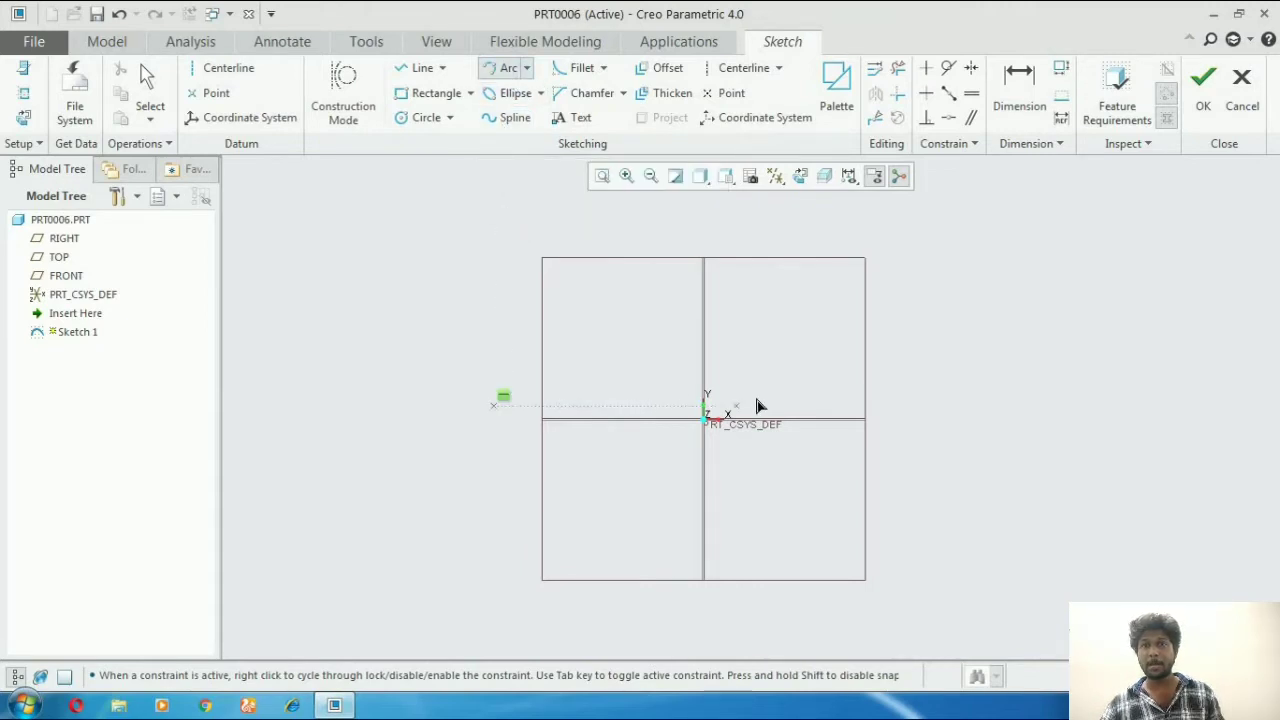
left_click(816, 404)
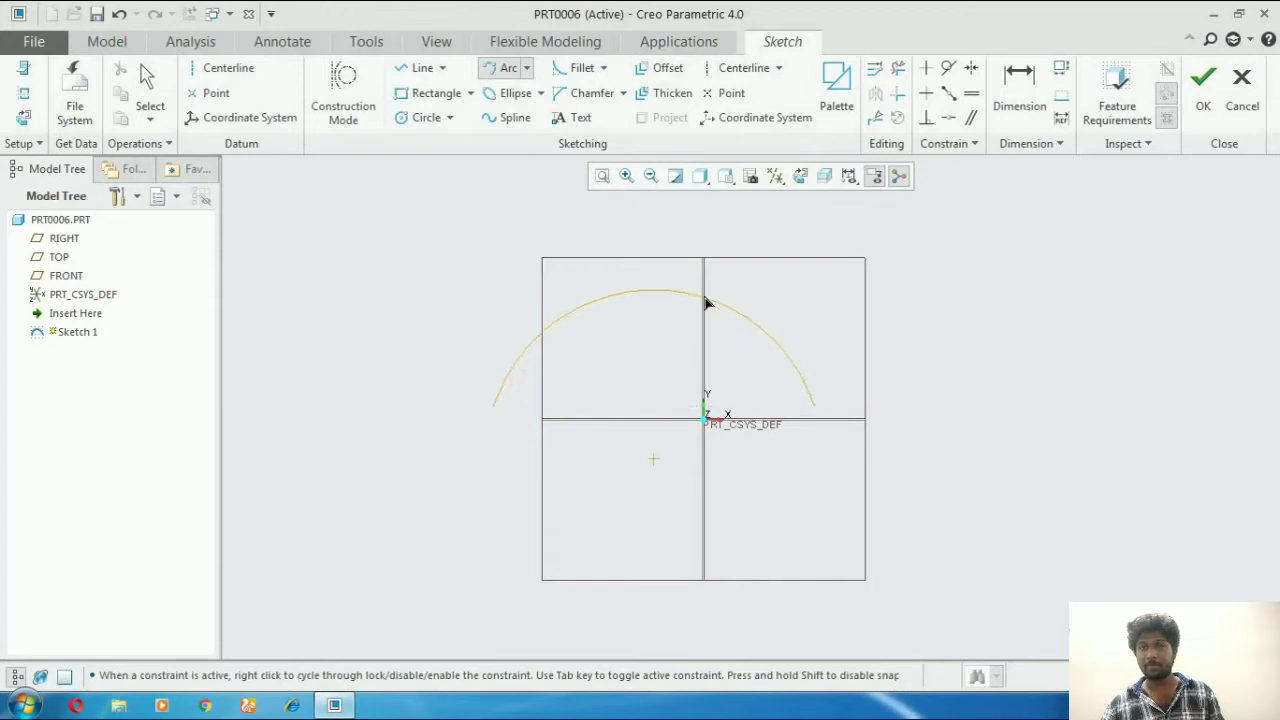
left_click(680, 391)
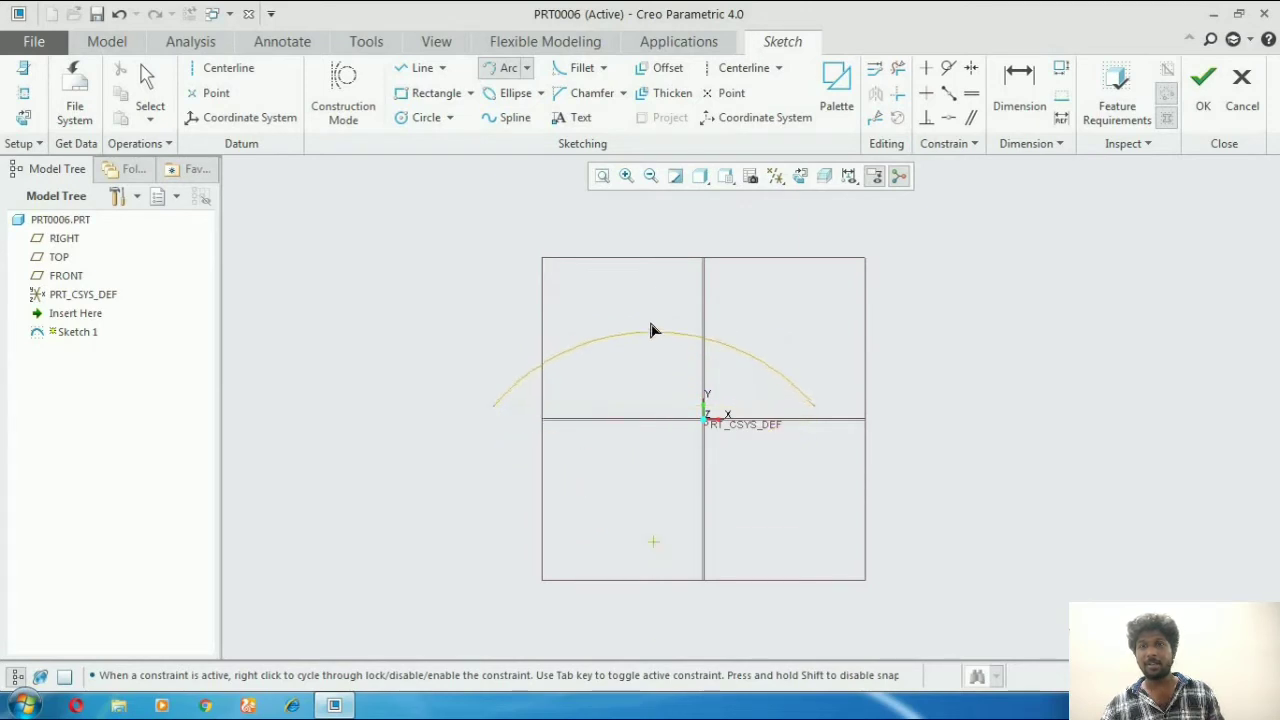
left_click(654, 326)
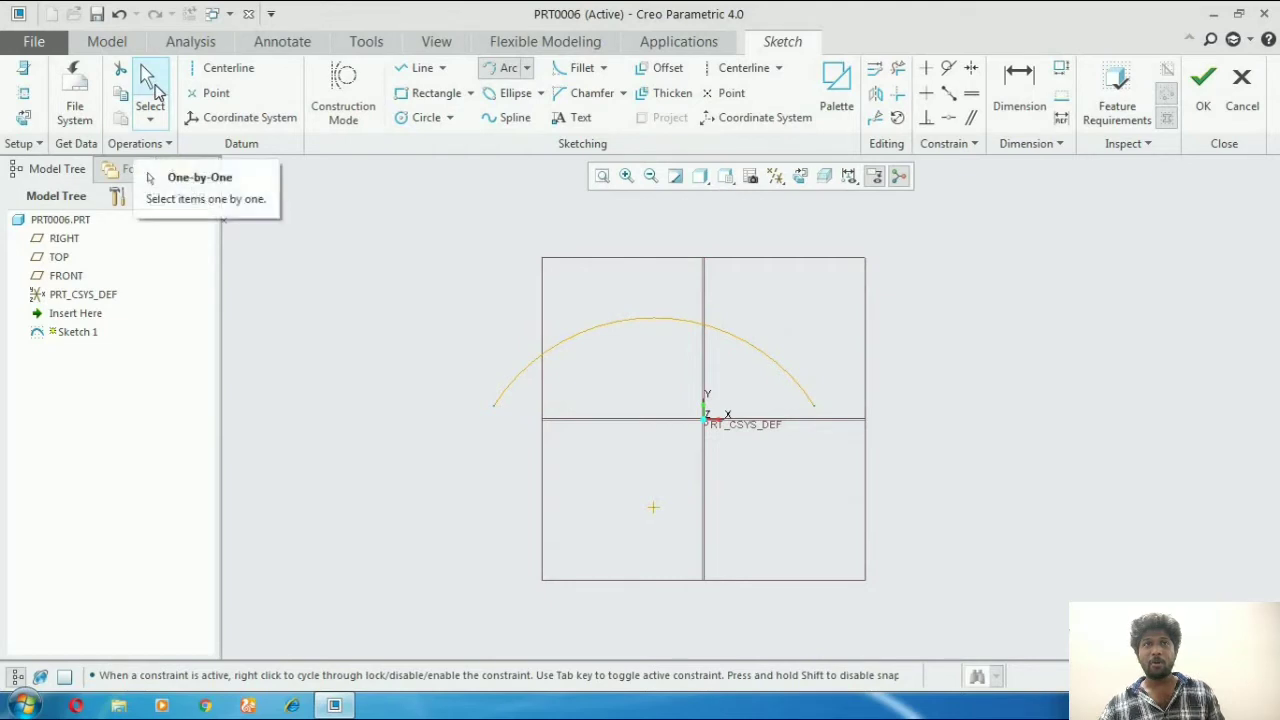
left_click(150, 88)
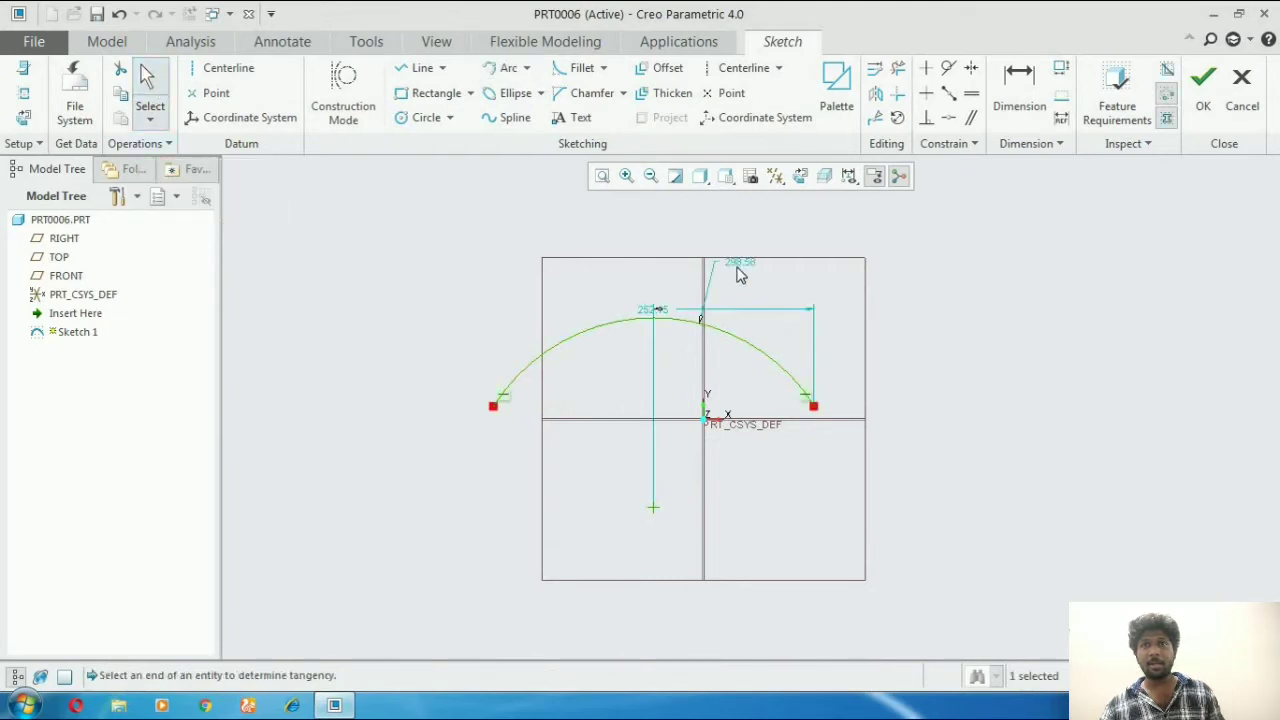
Step: Move the arc's radius dimension clear of the curve and try to set the radius to 100 and 150
left_click_drag(717, 266, 410, 291)
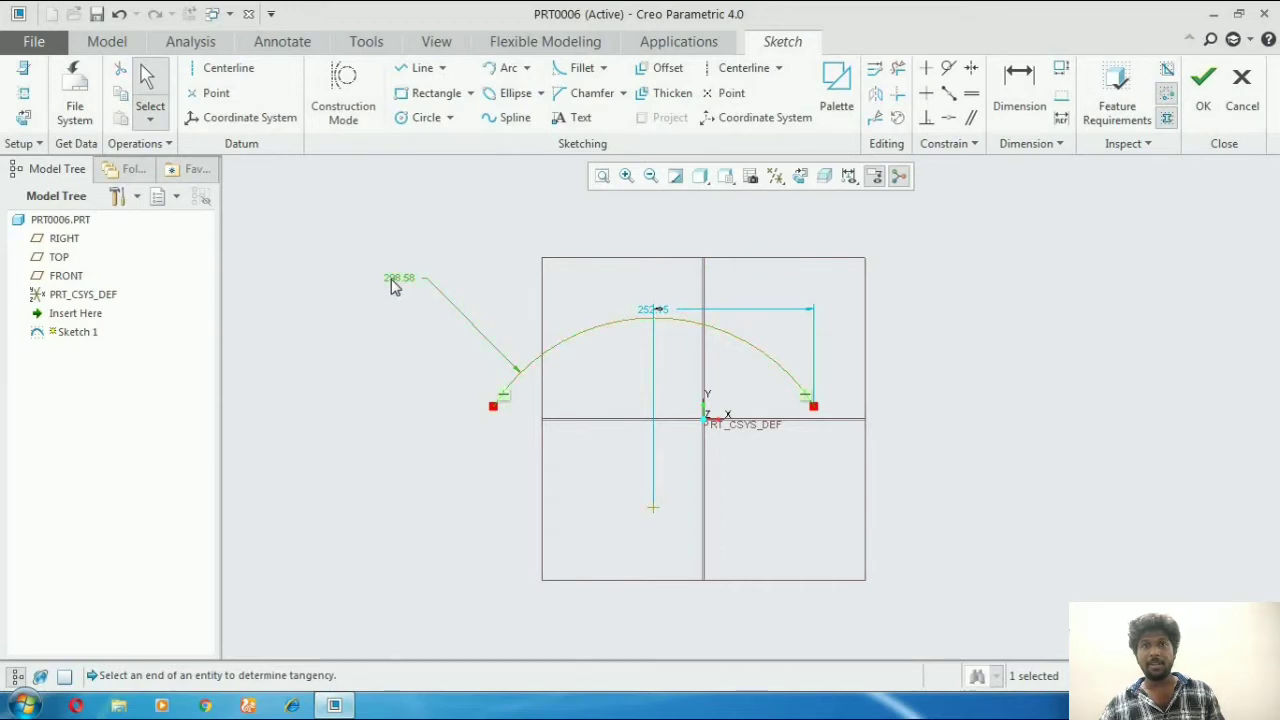
double_click(392, 282)
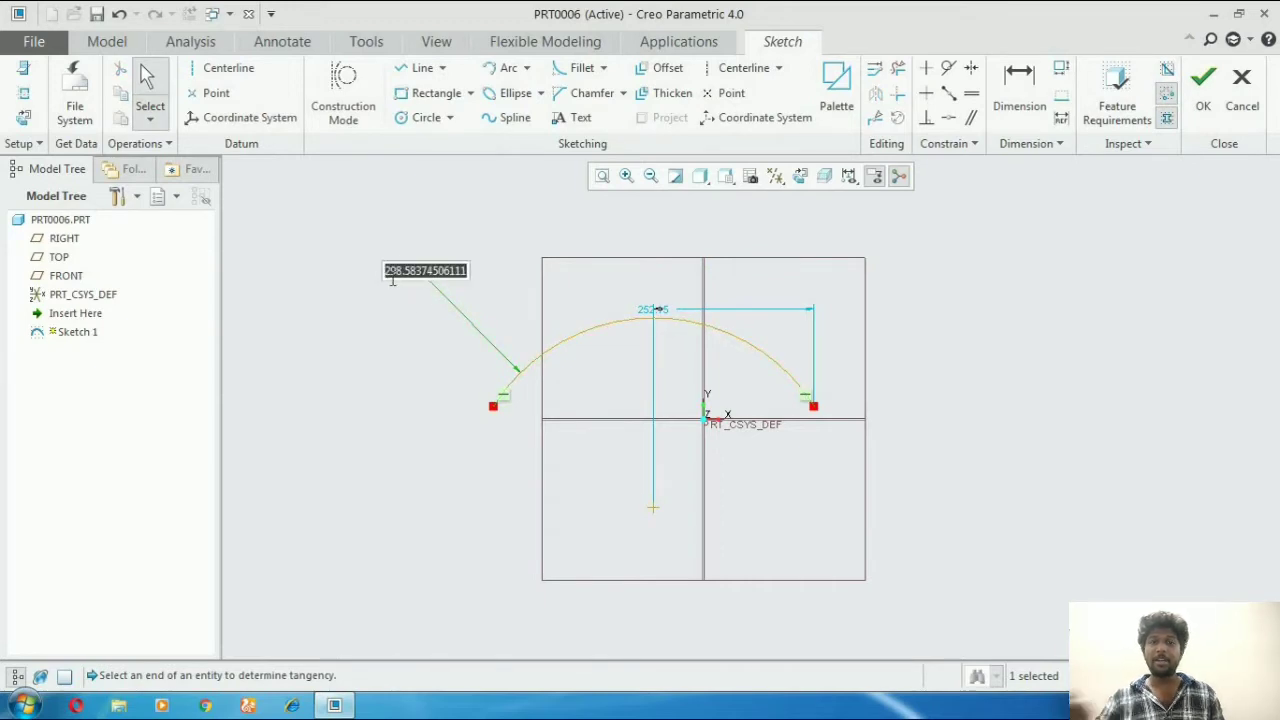
type("100")
key("Return")
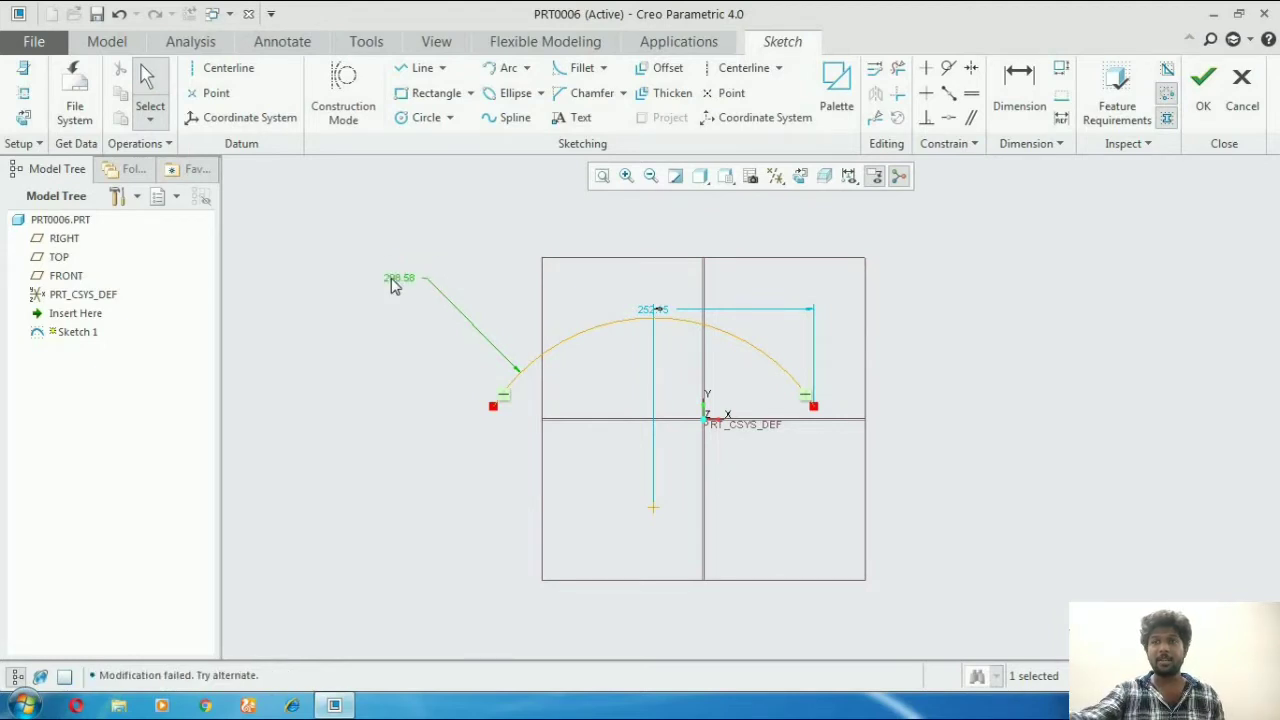
double_click(405, 278)
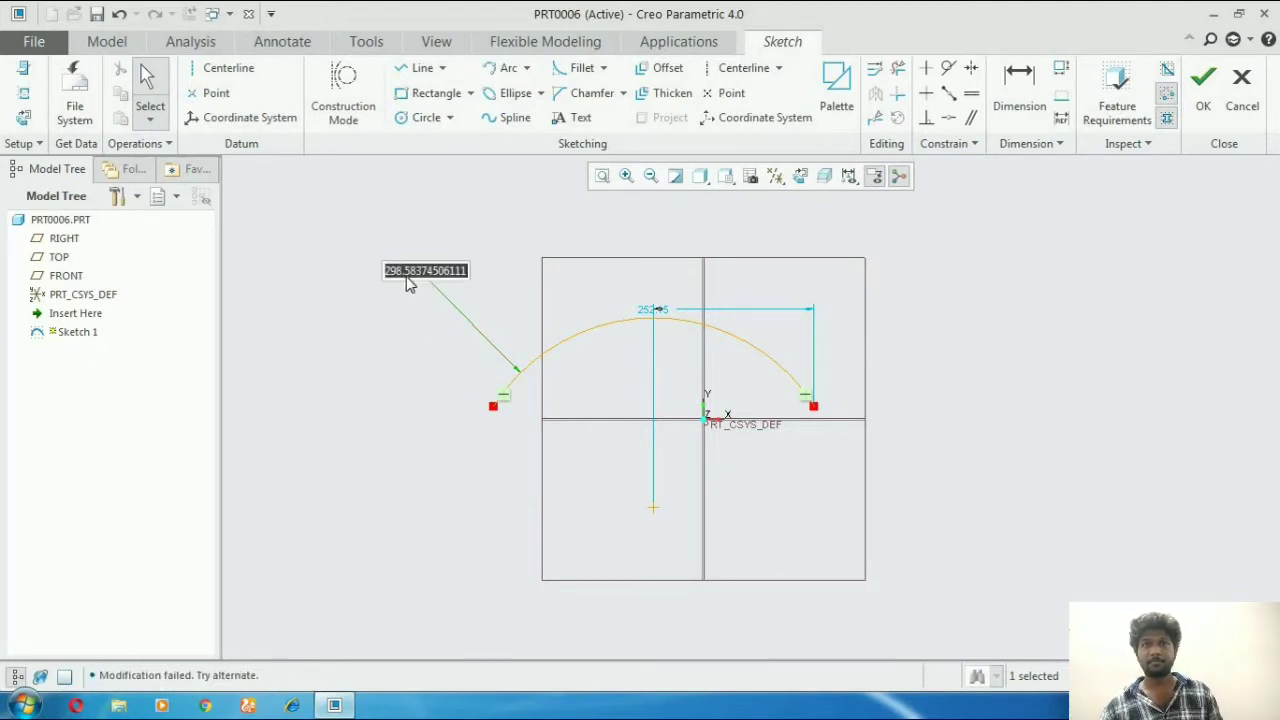
type("150")
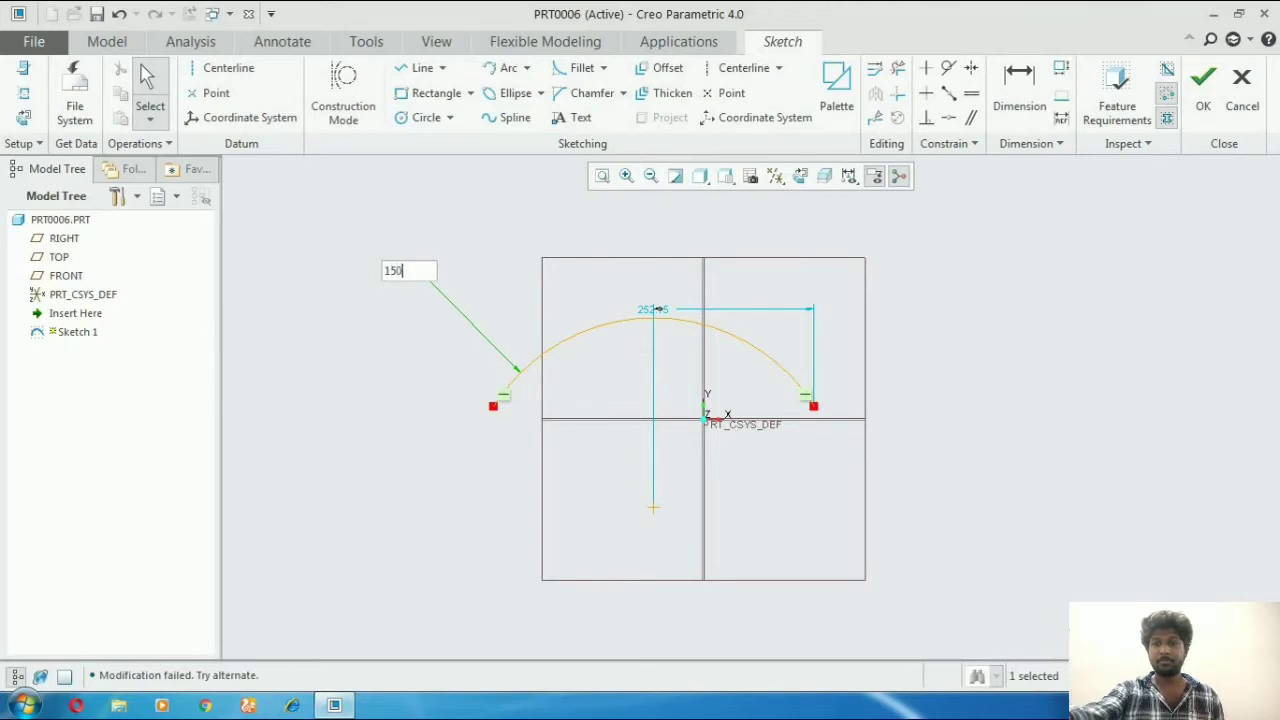
key("Return")
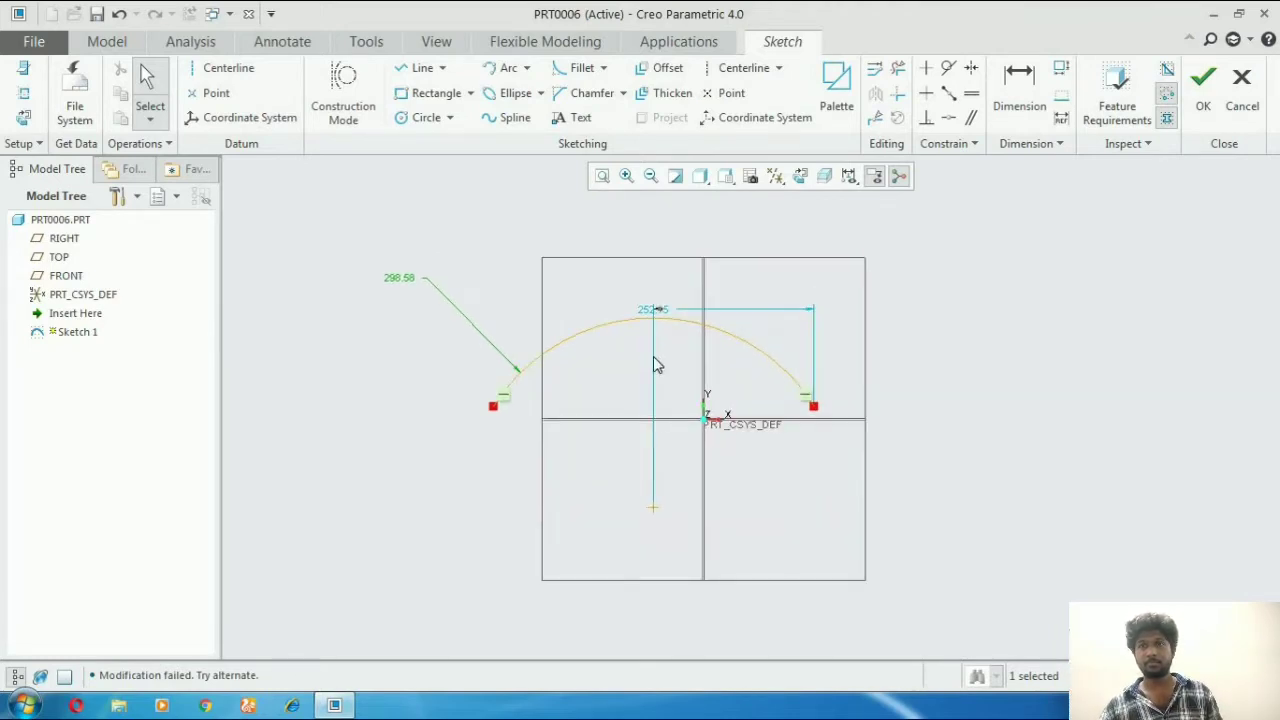
Step: Move the horizontal center-to-endpoint dimension beyond the arc's right end and set it to 250
left_click_drag(653, 312, 891, 309)
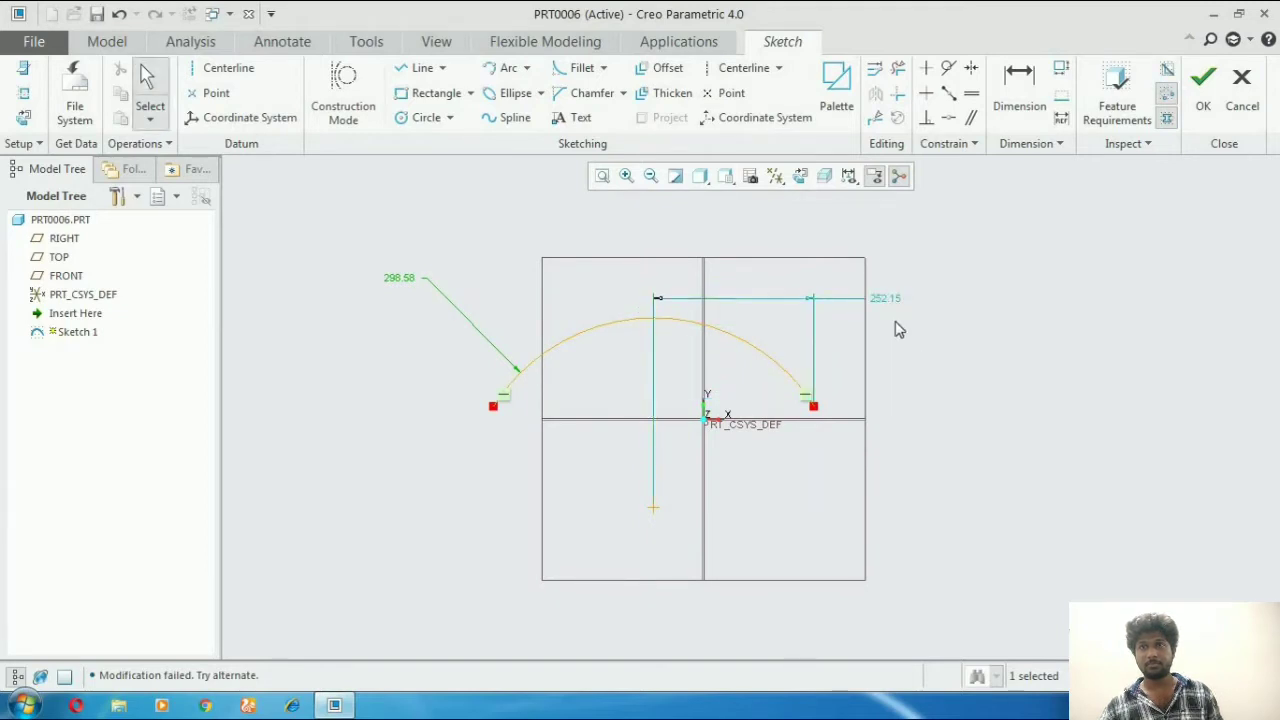
double_click(877, 303)
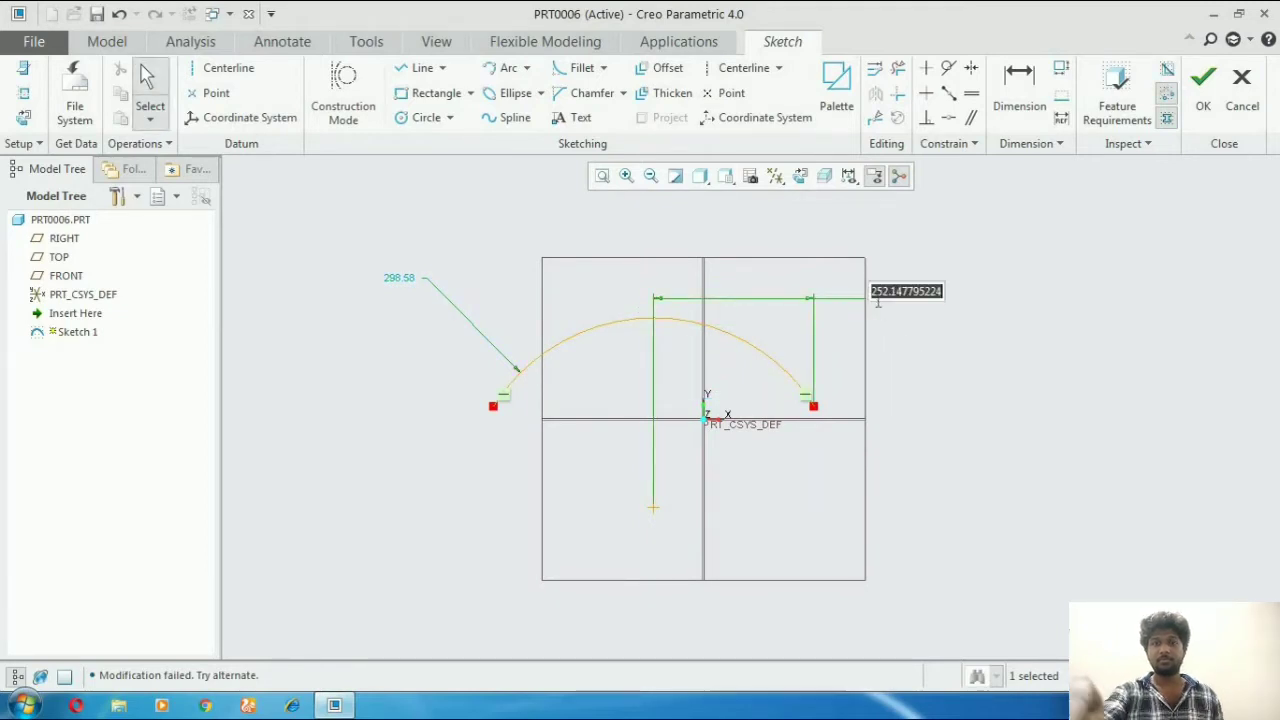
key("BackSpace")
type("250")
key("Return")
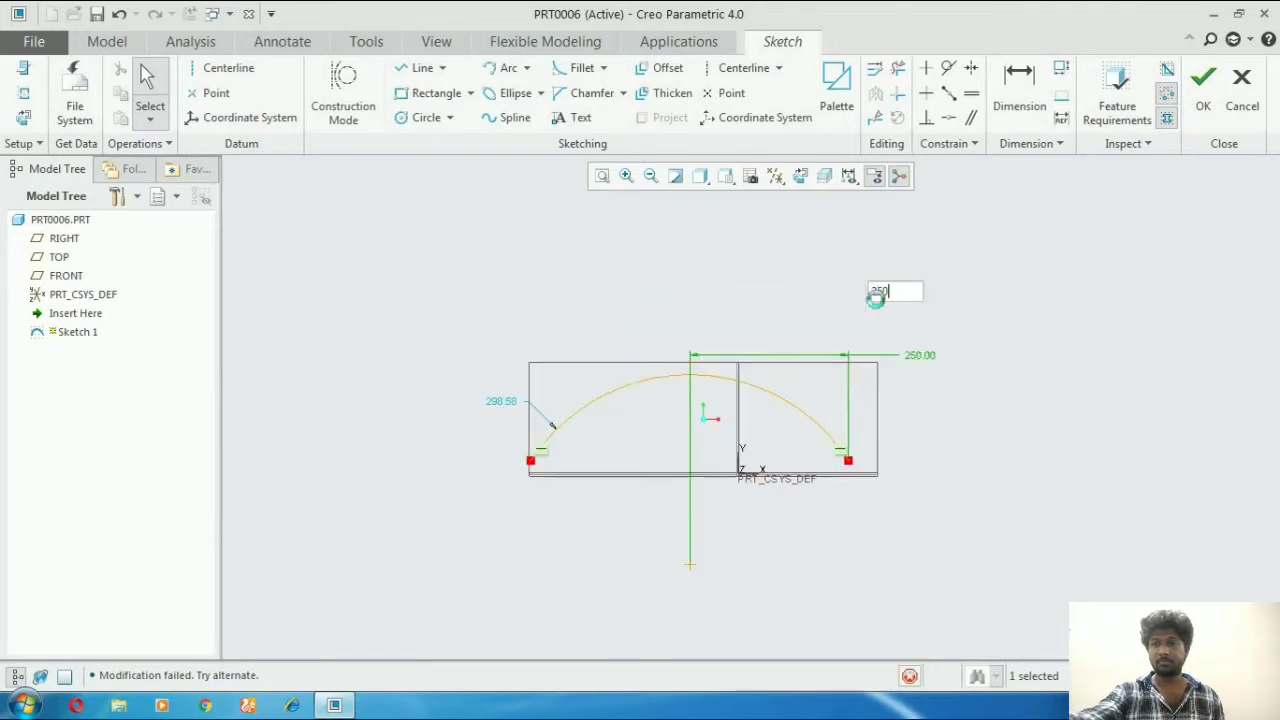
Step: Set the arc's radius to 300
double_click(493, 394)
key("BackSpace")
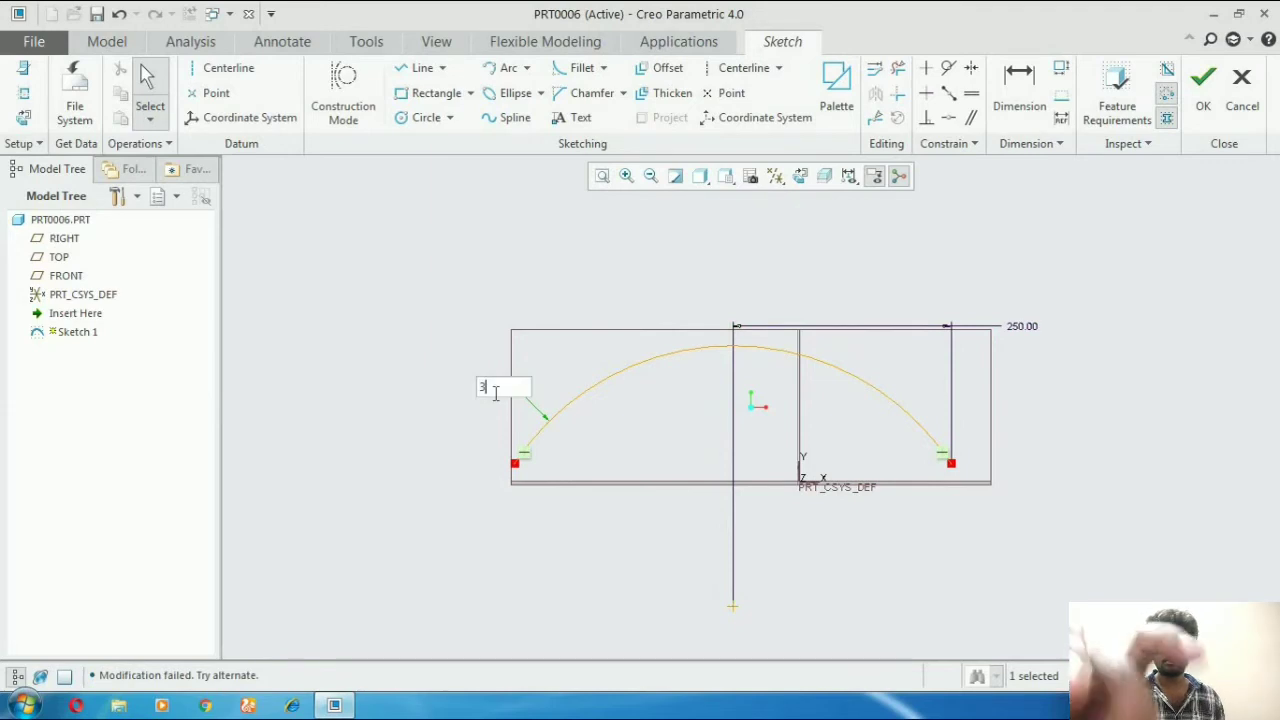
type("300")
key("Return")
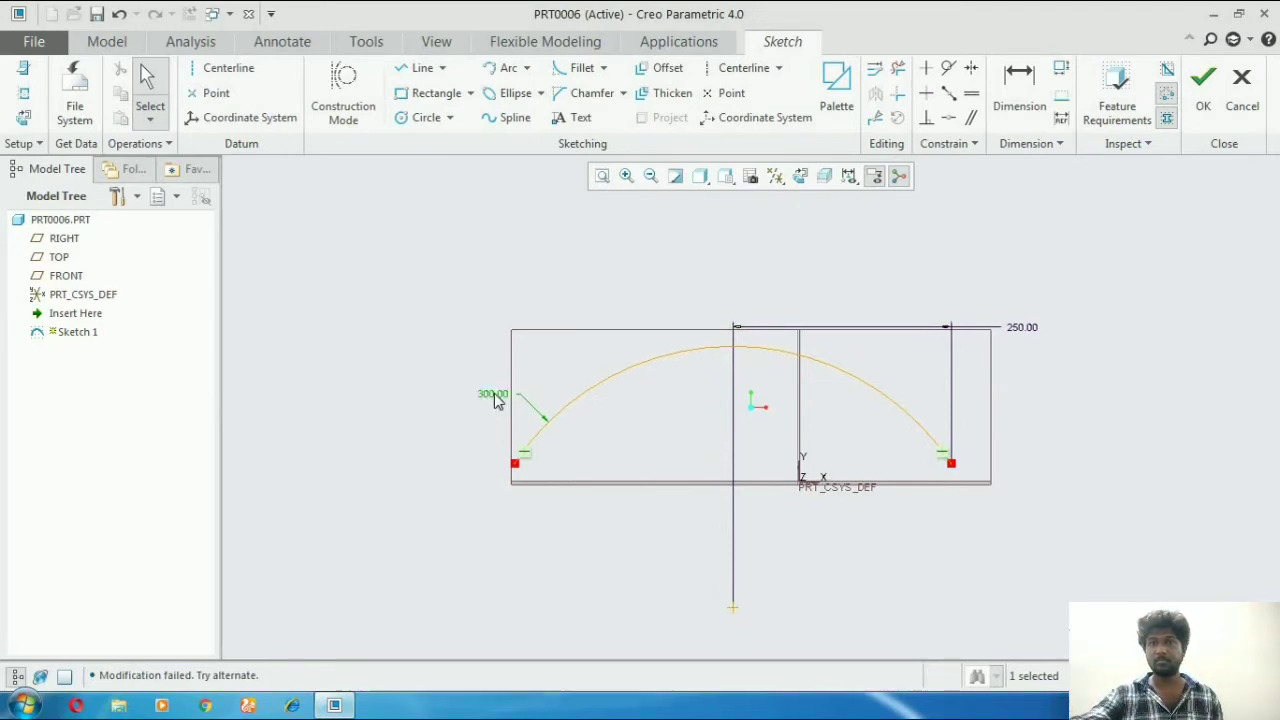
Step: Set the arc's radius to 500
double_click(493, 396)
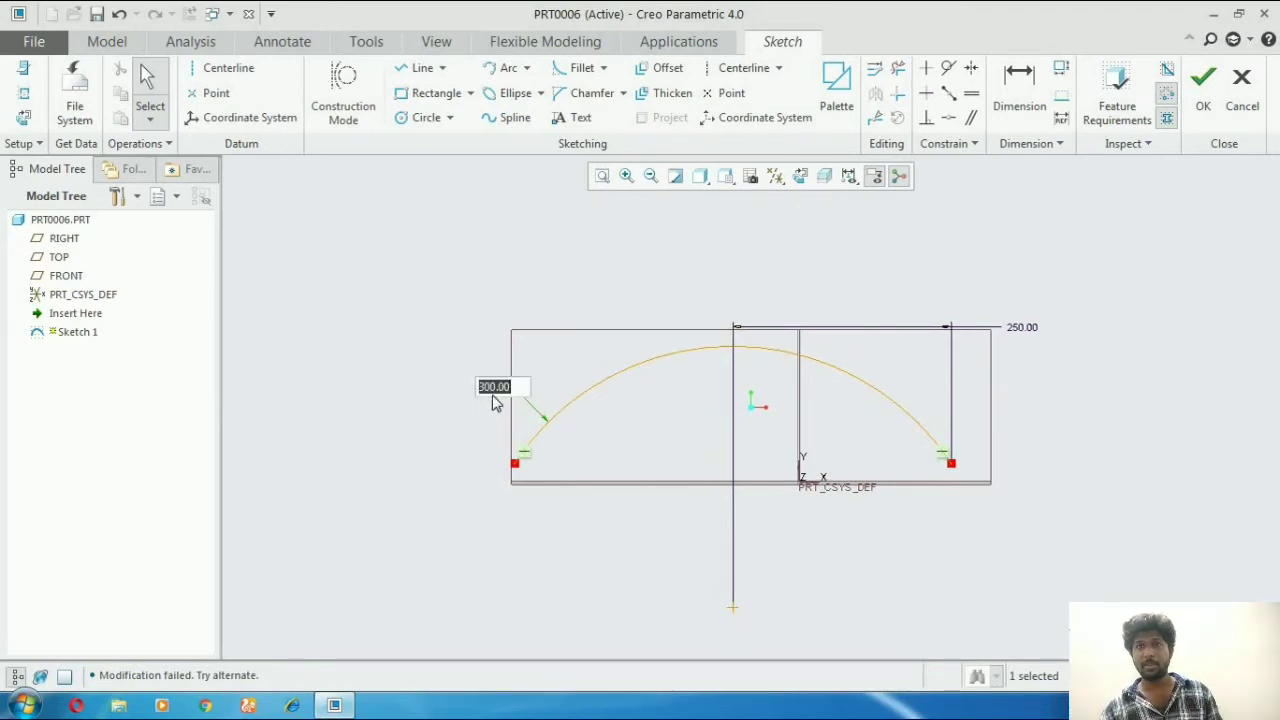
type("50")
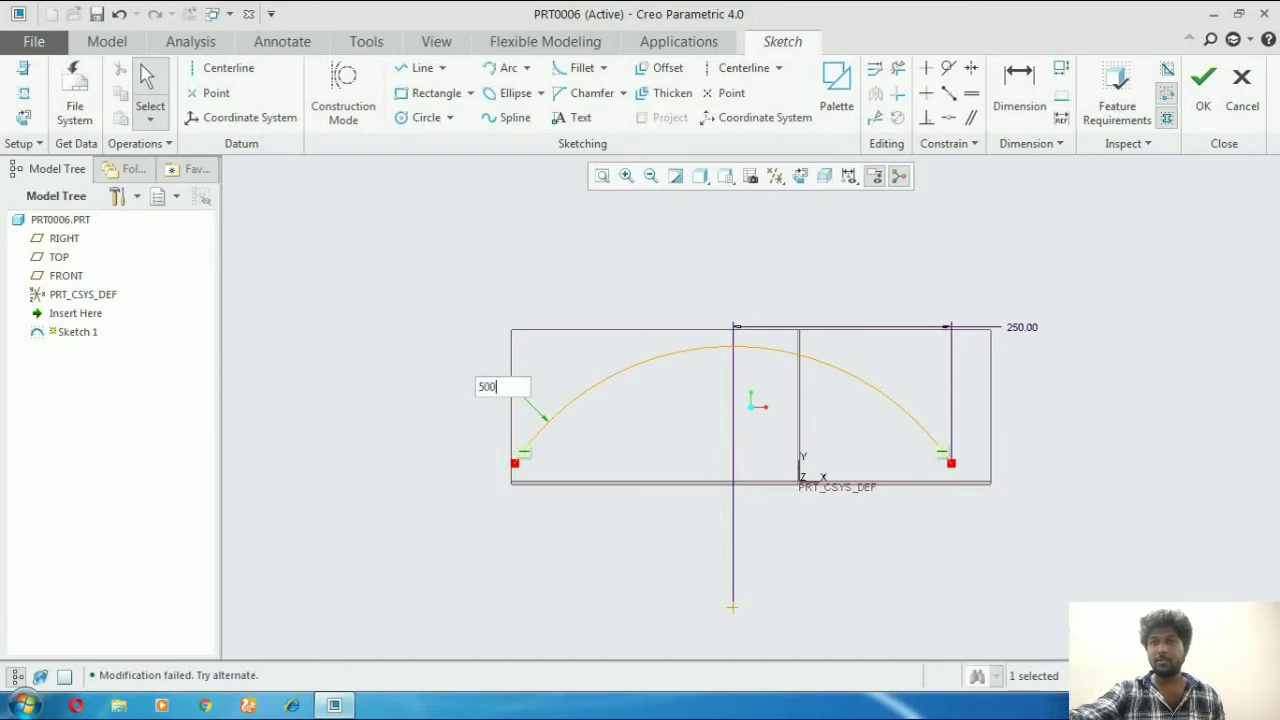
type("0")
key("Return")
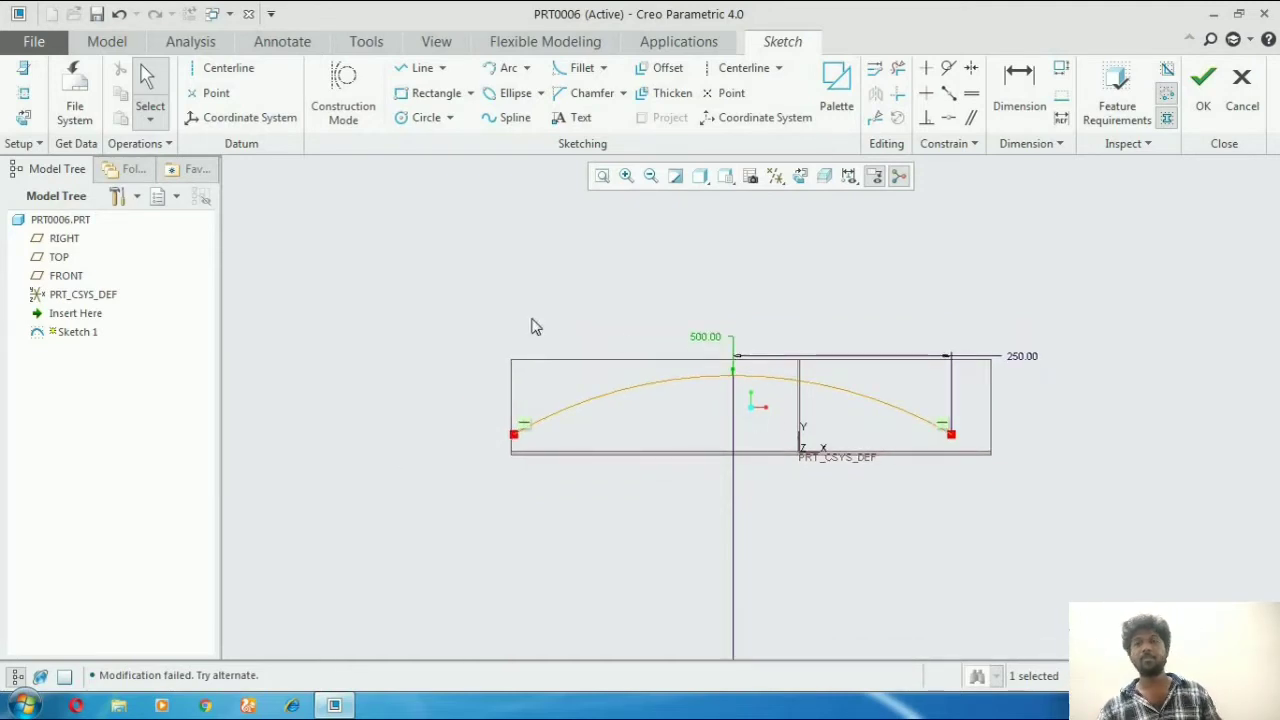
Step: Sketch a large center-and-ends arc of about 287 radius in the empty area to the right of the first arc
left_click(527, 70)
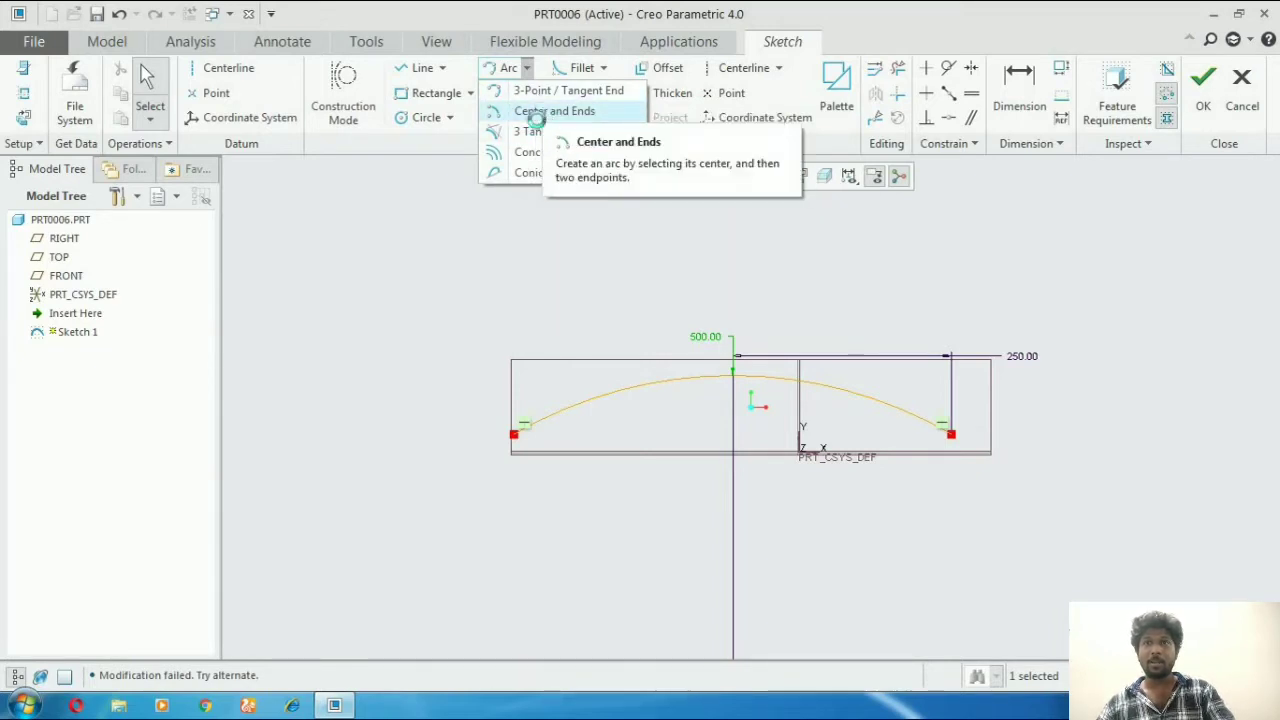
left_click(540, 111)
scroll(478, 306, "down", 5)
scroll(650, 336, "up", 4)
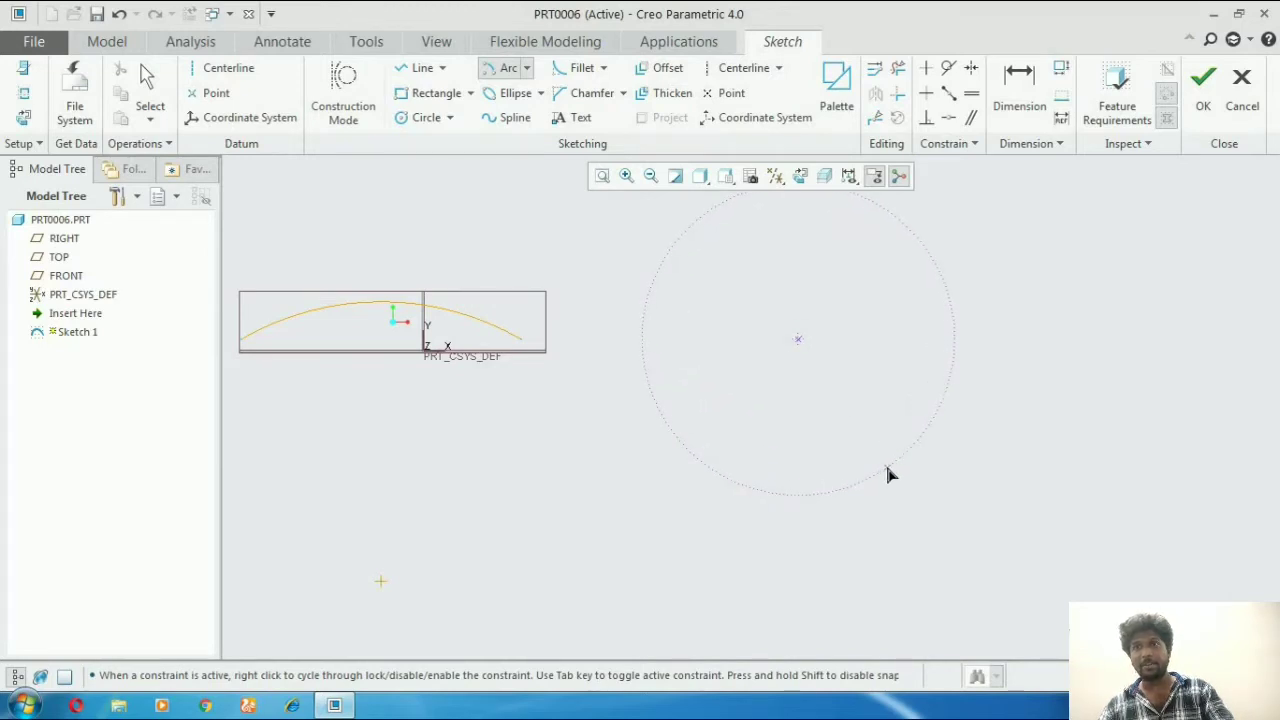
left_click(951, 398)
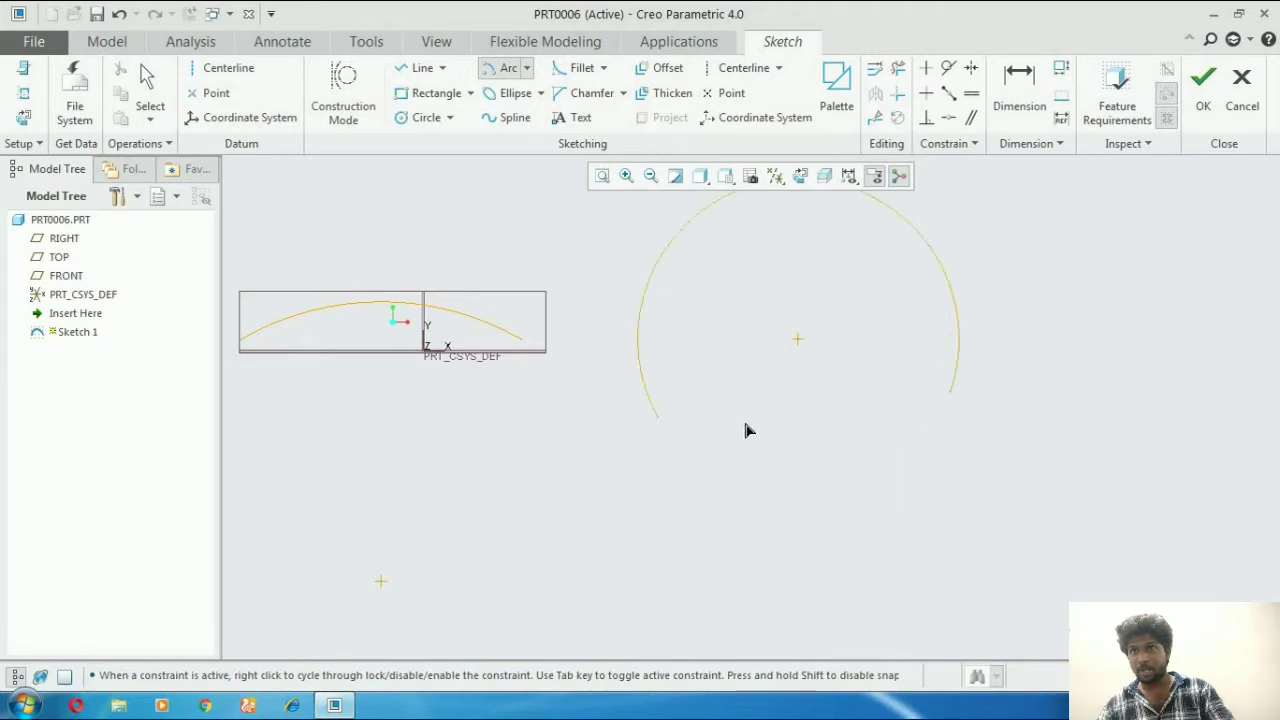
left_click(834, 491)
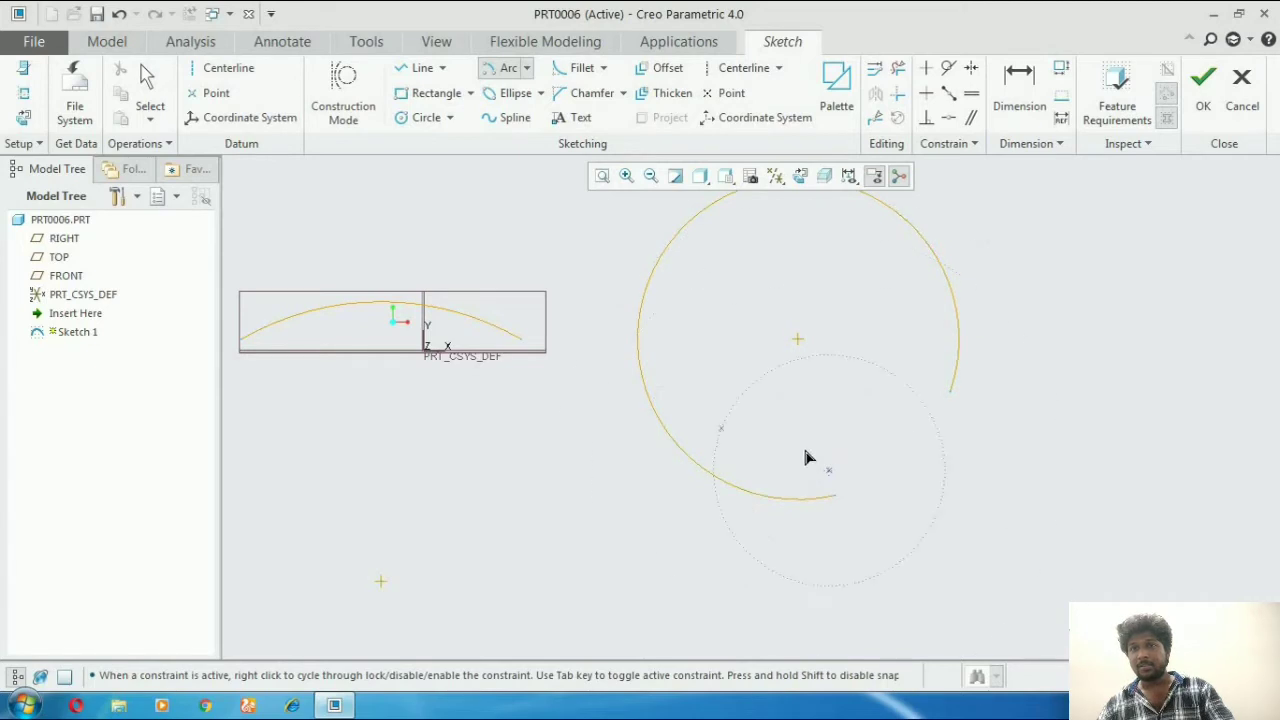
Step: Sketch two more center-and-ends arcs, a smaller one inside the large arc and one of about 137 radius to its right
left_click(829, 469)
left_click(793, 378)
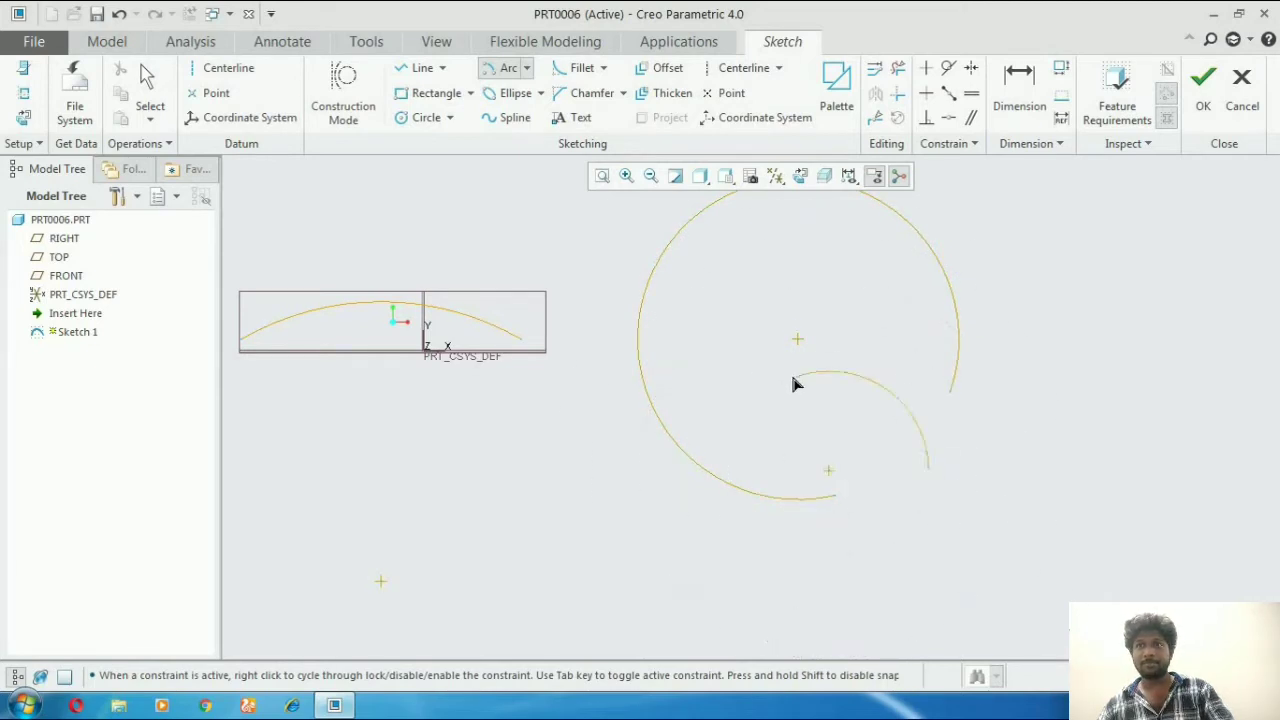
left_click(928, 465)
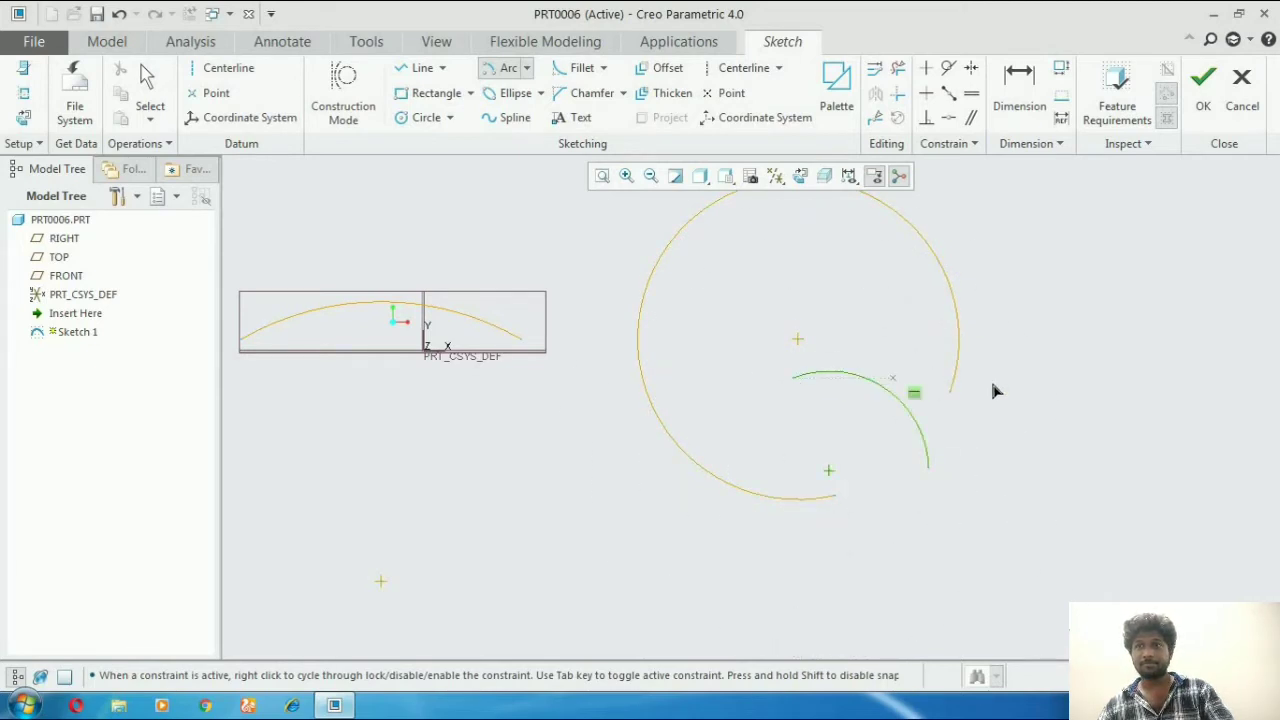
left_click(1052, 366)
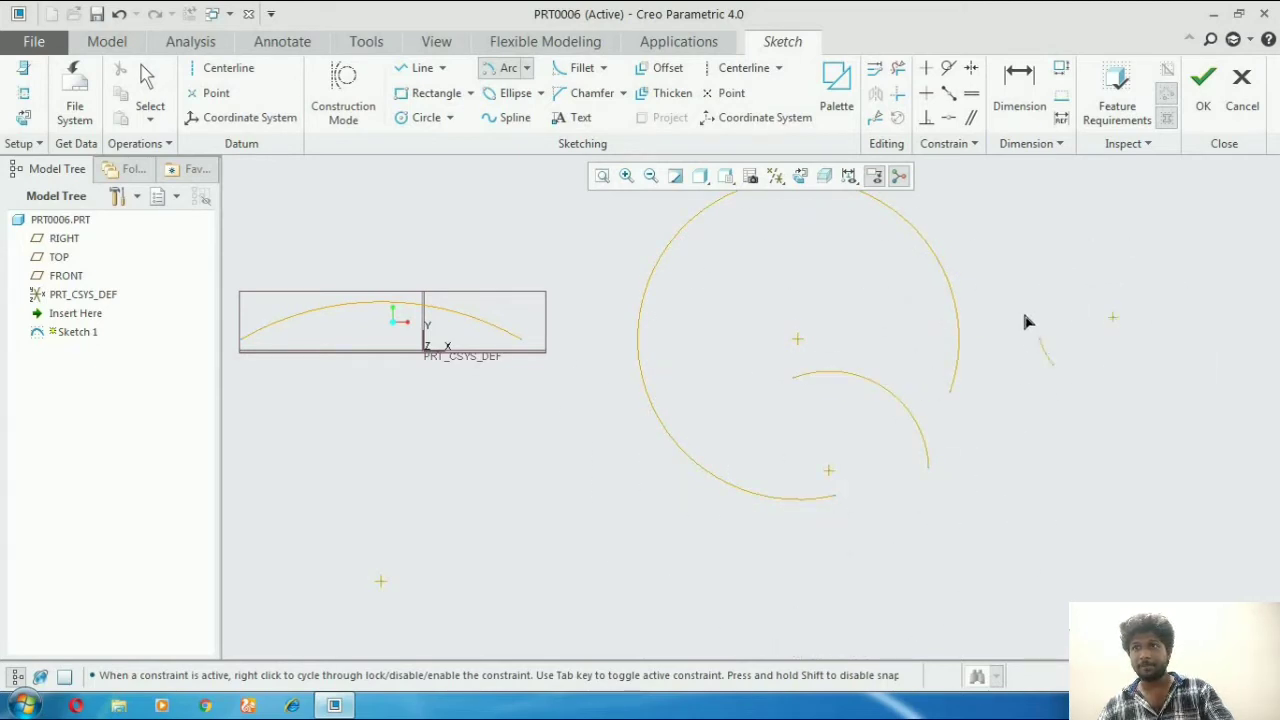
left_click(1189, 322)
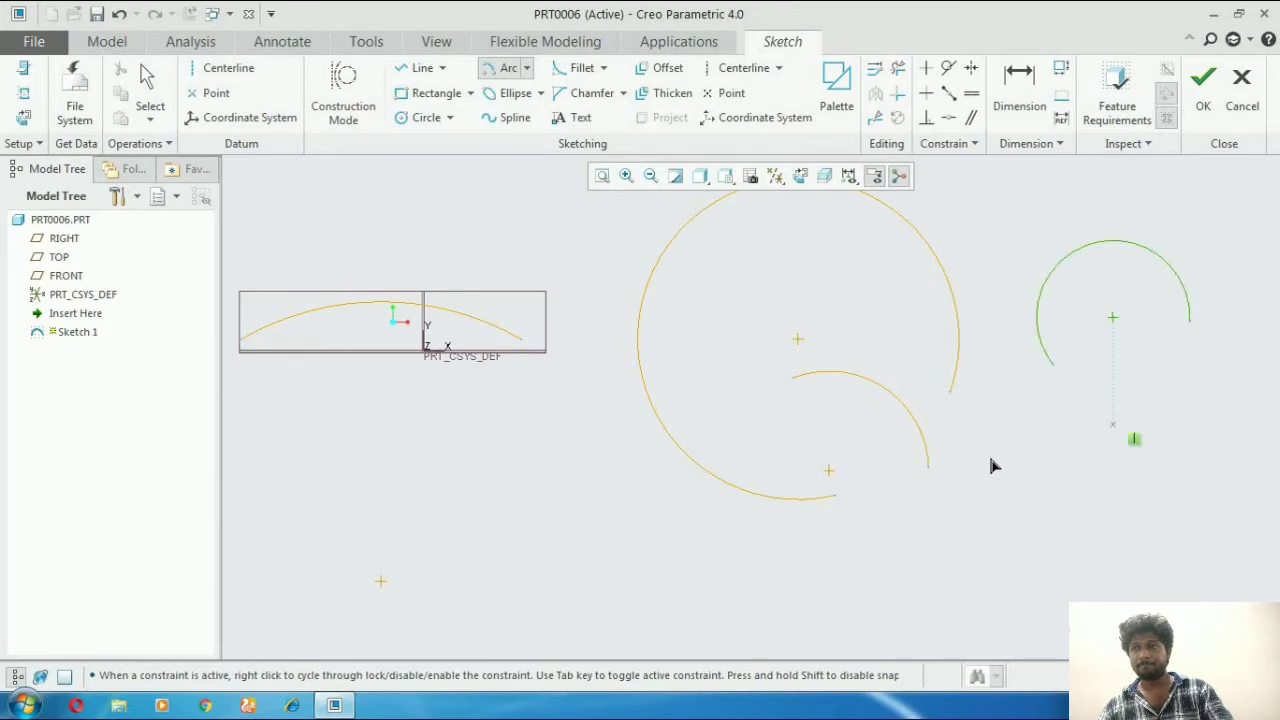
Step: Delete all the arcs from the sketch
left_click(527, 67)
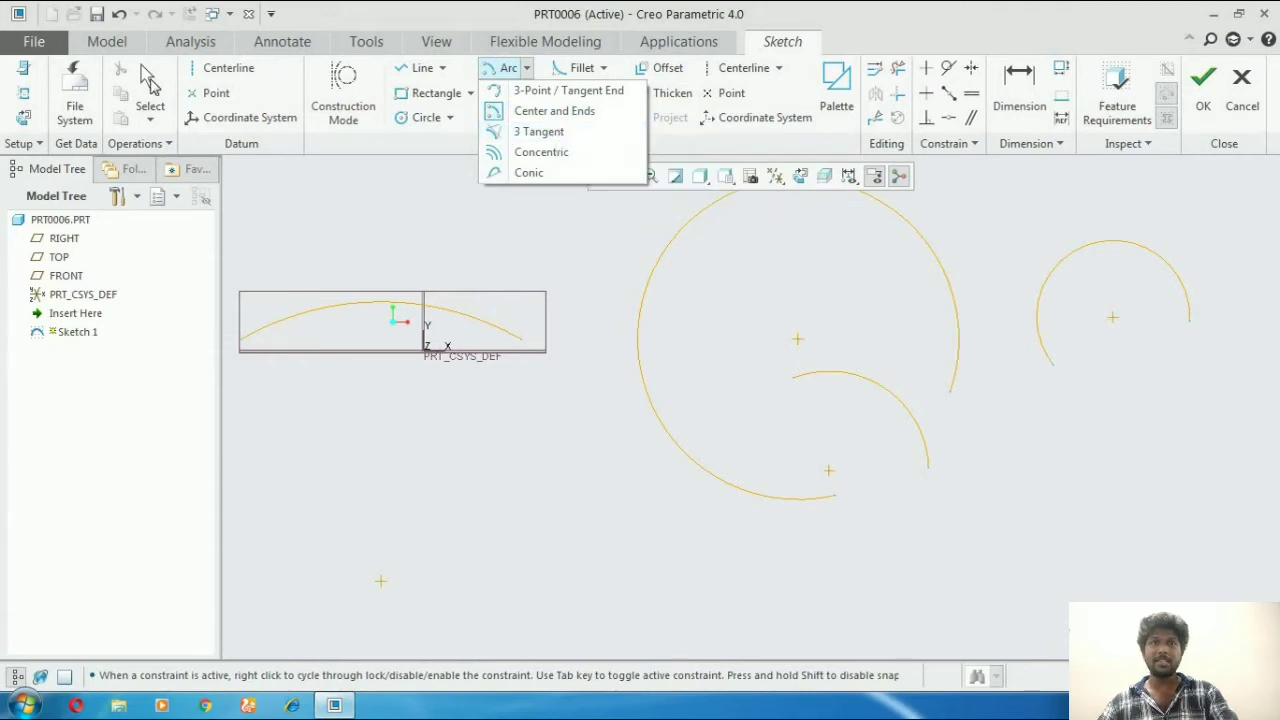
left_click(556, 133)
scroll(580, 350, "down", 3)
left_click(145, 80)
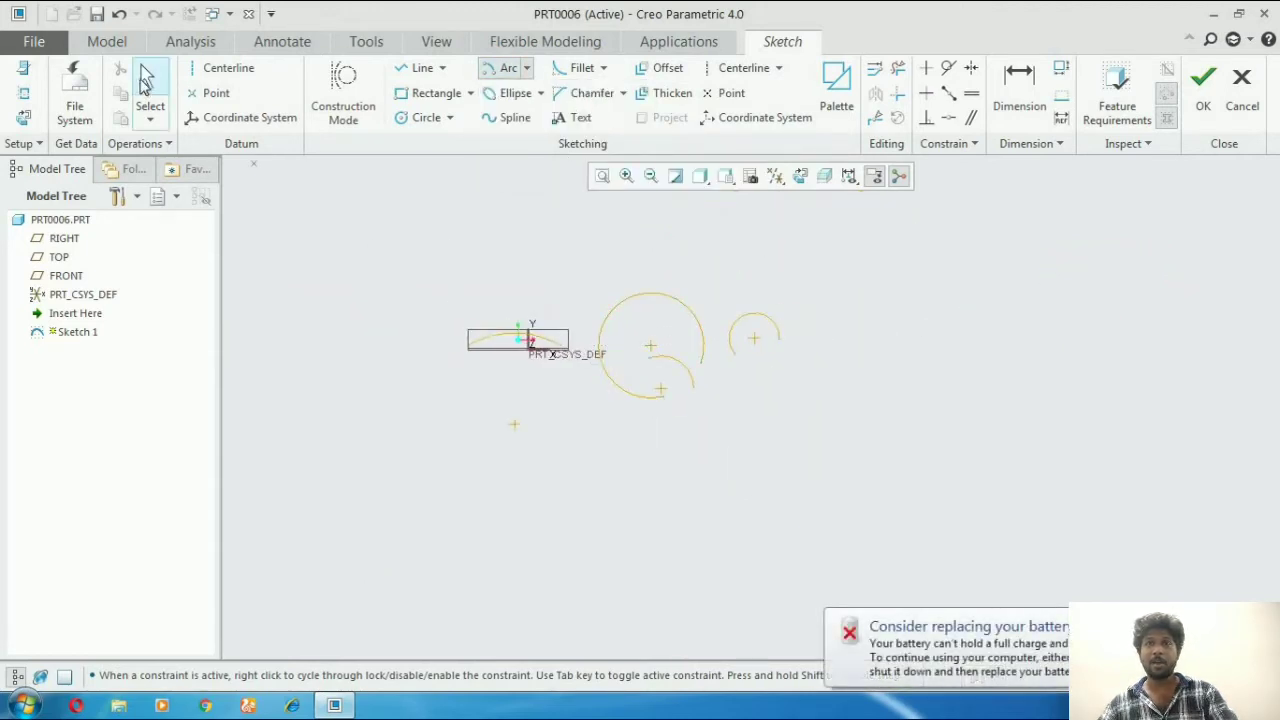
mouse_move(383, 221)
left_mouse_down()
mouse_move(890, 492)
mouse_move(895, 482)
left_mouse_up()
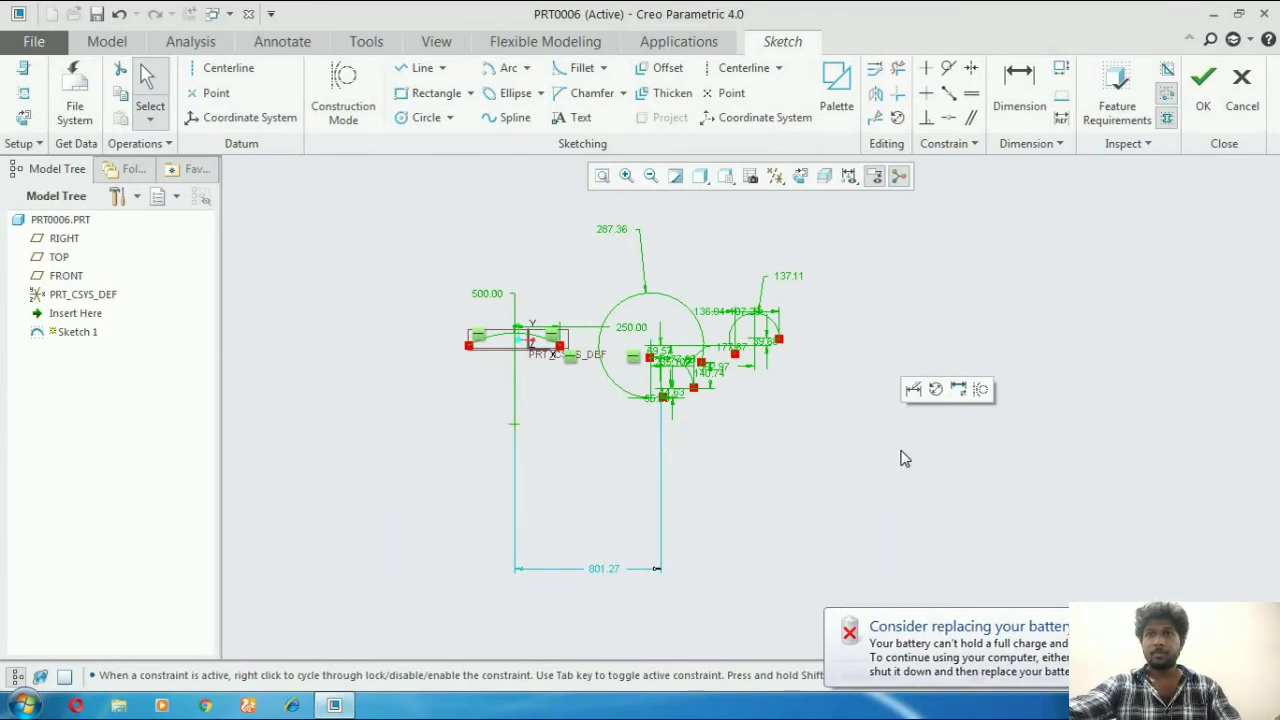
key("Delete")
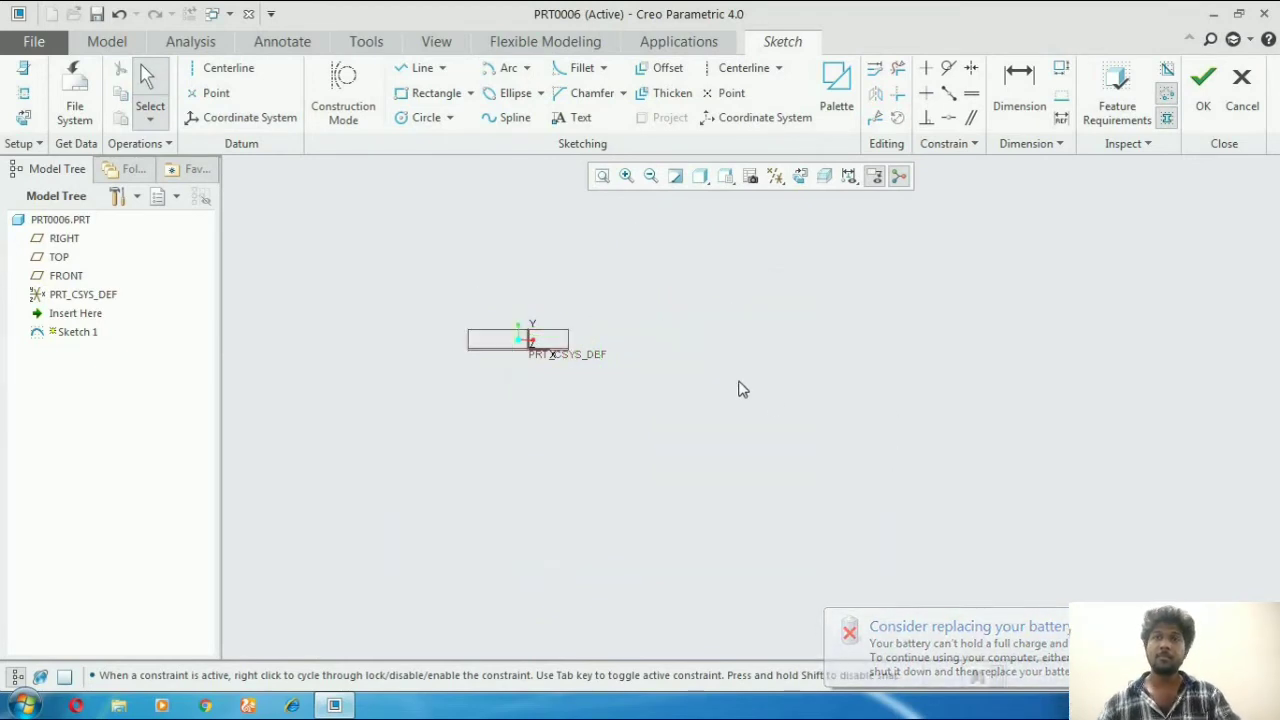
scroll(738, 382, "down", 3)
scroll(762, 436, "up", 3)
scroll(620, 365, "down", 5)
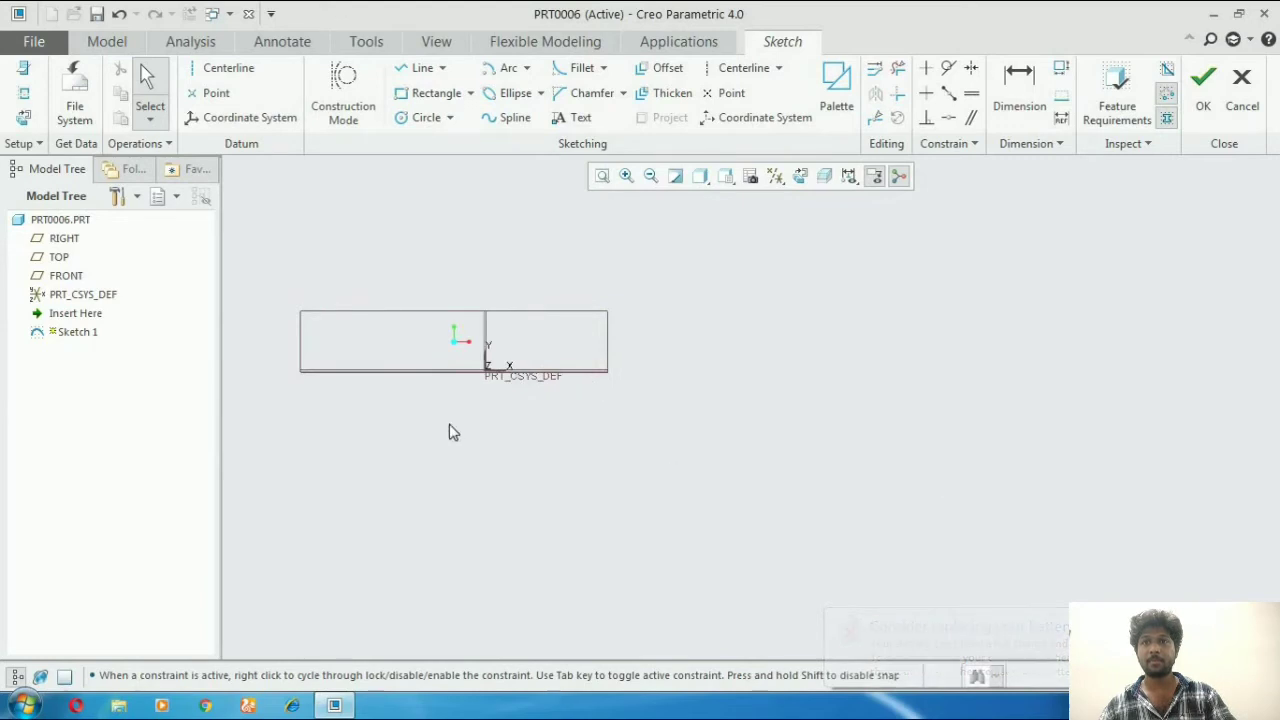
scroll(450, 426, "up", 3)
scroll(465, 402, "down", 6)
scroll(708, 427, "up", 4)
scroll(585, 400, "down", 2)
scroll(592, 414, "down", 4)
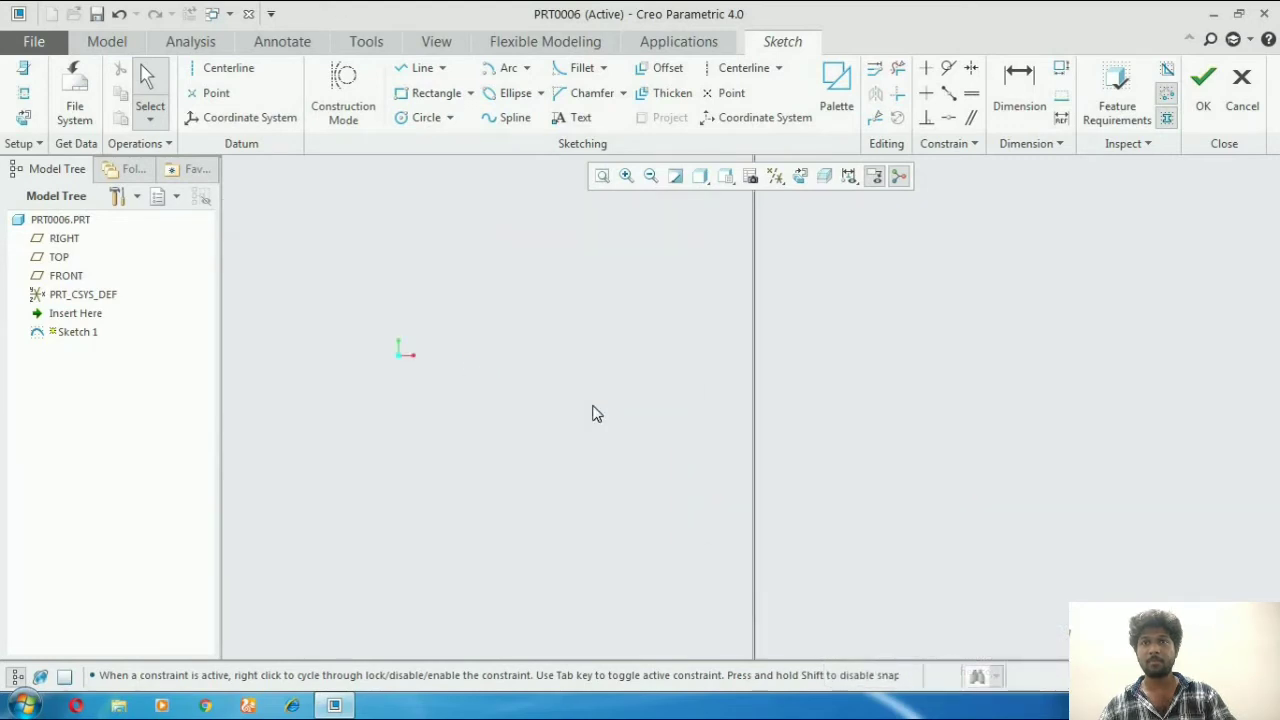
Step: Sketch two separate slanted lines converging upward on either side of the vertical reference, about 64 long on the left and 73 on the right
scroll(593, 413, "up", 1)
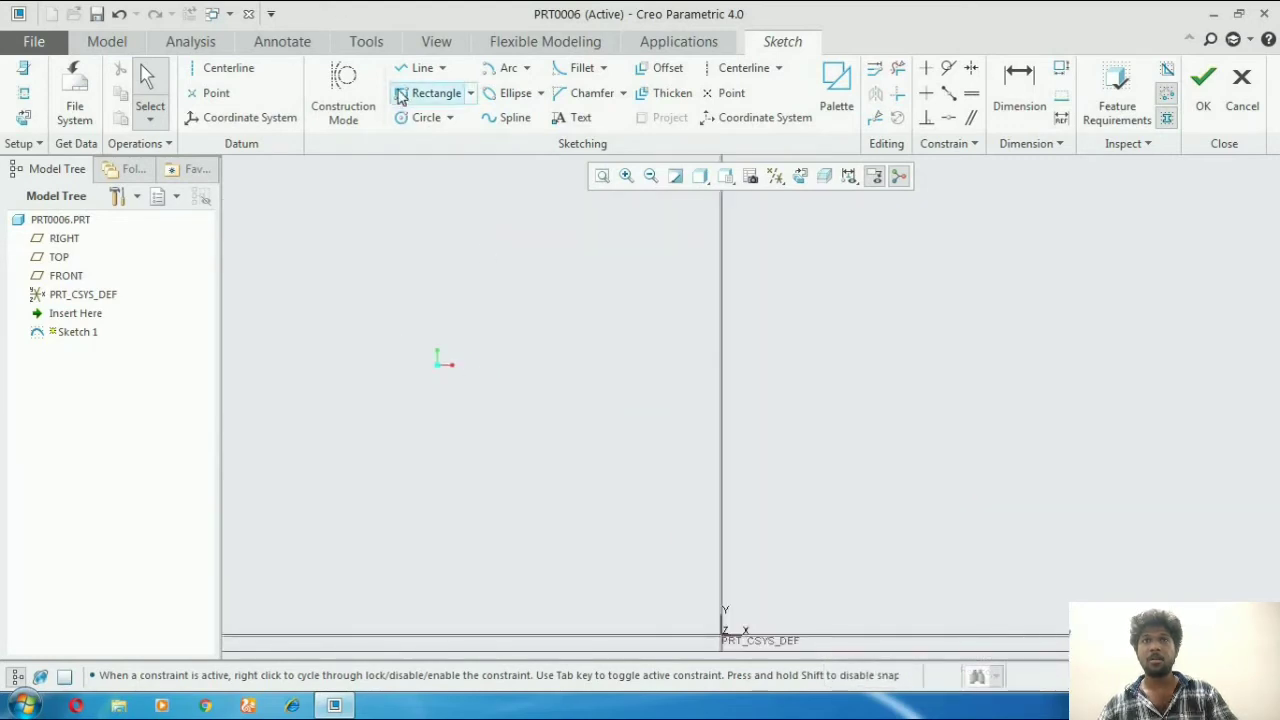
left_click(526, 67)
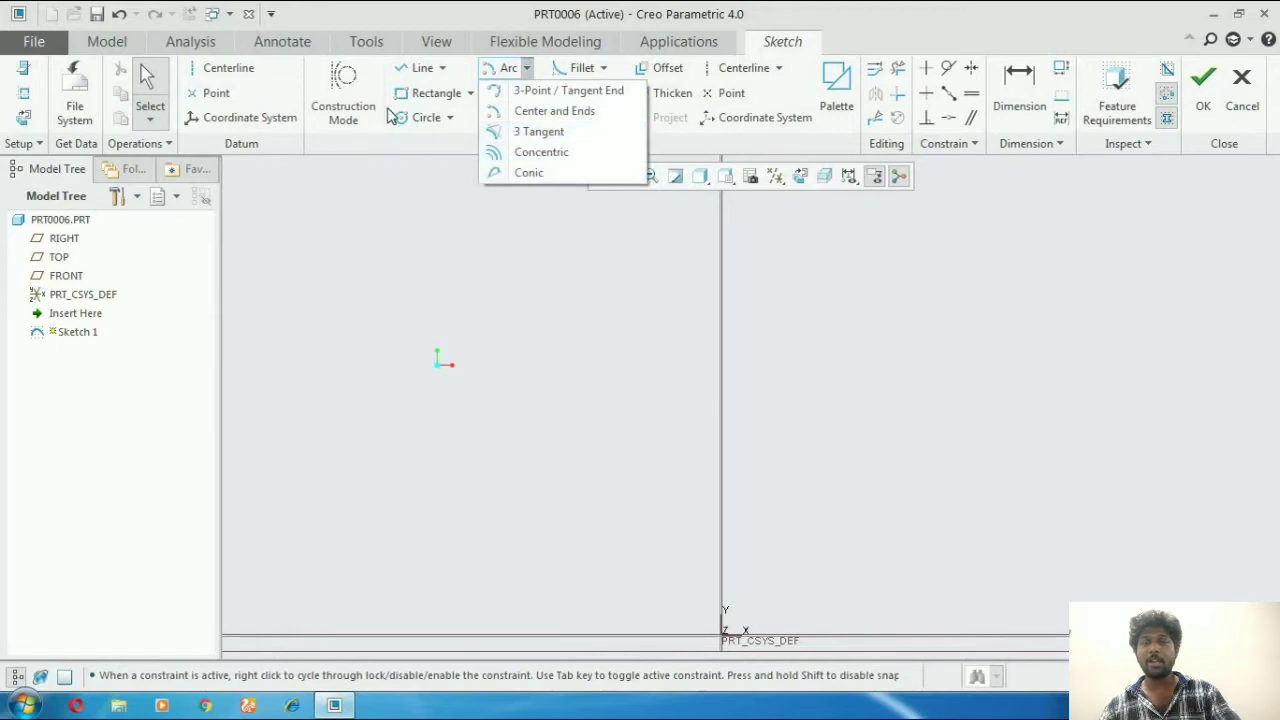
left_click(403, 71)
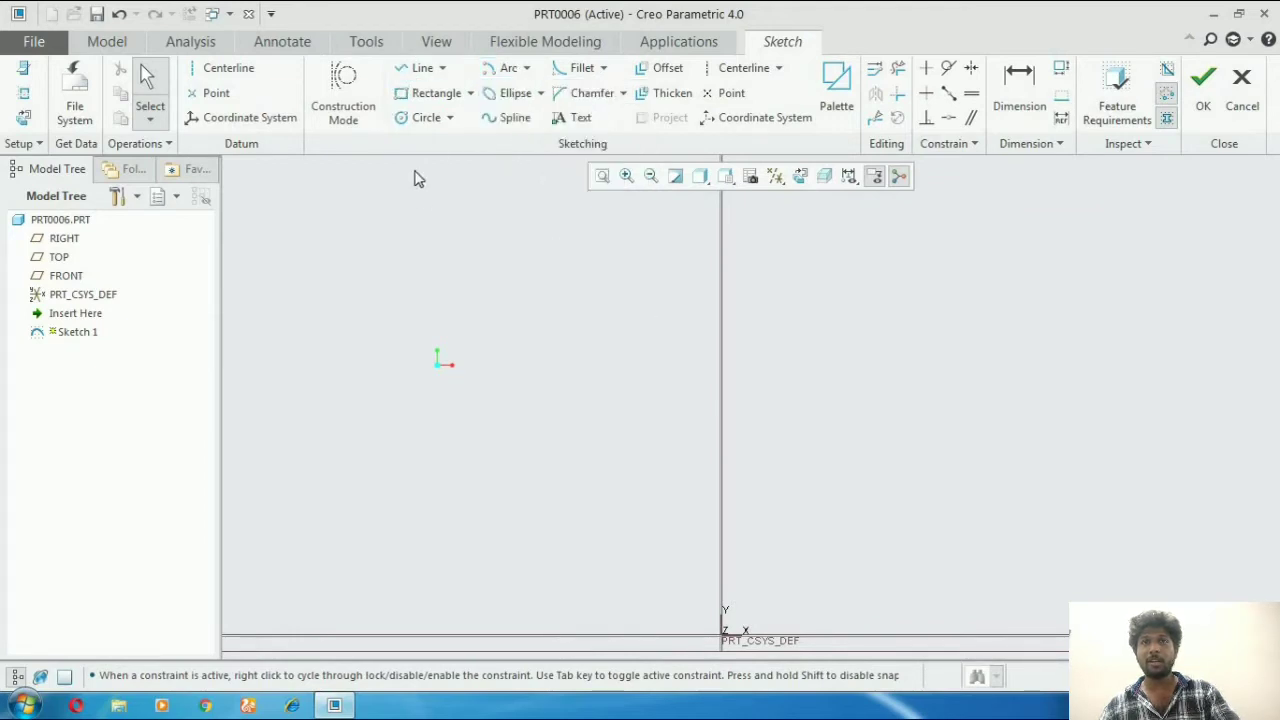
left_click(418, 68)
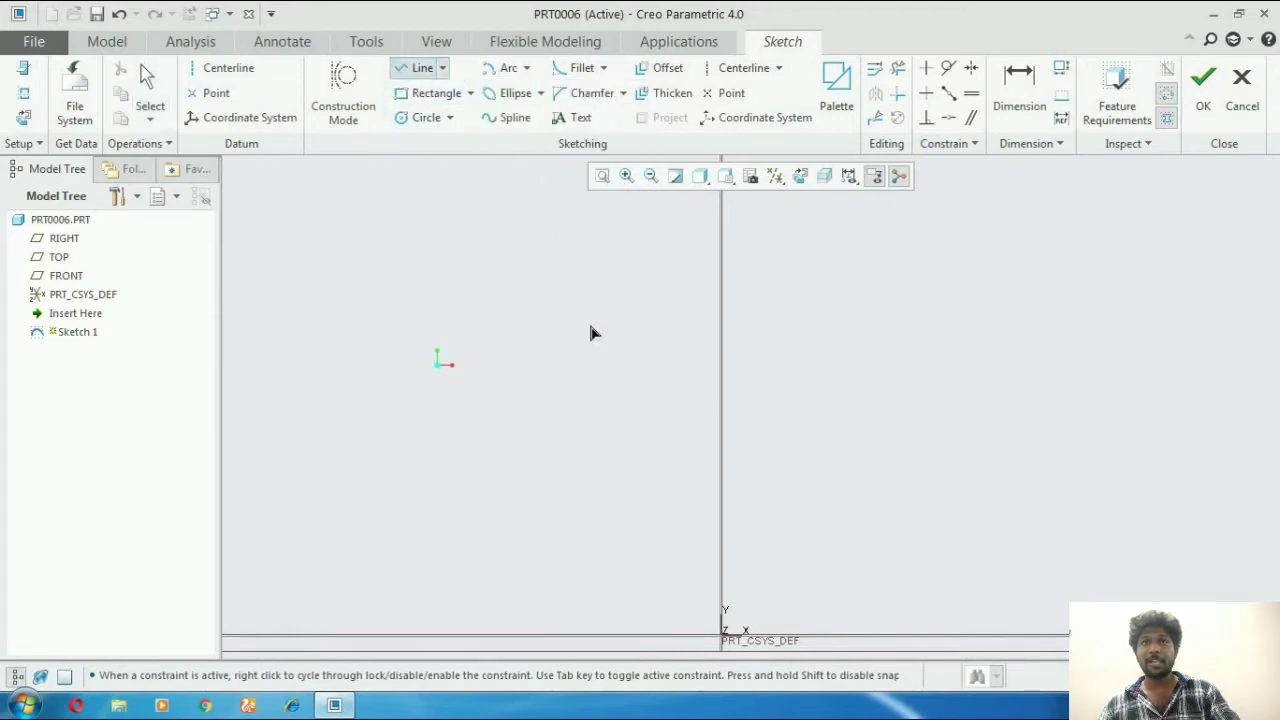
left_click(349, 531)
middle_click(488, 457)
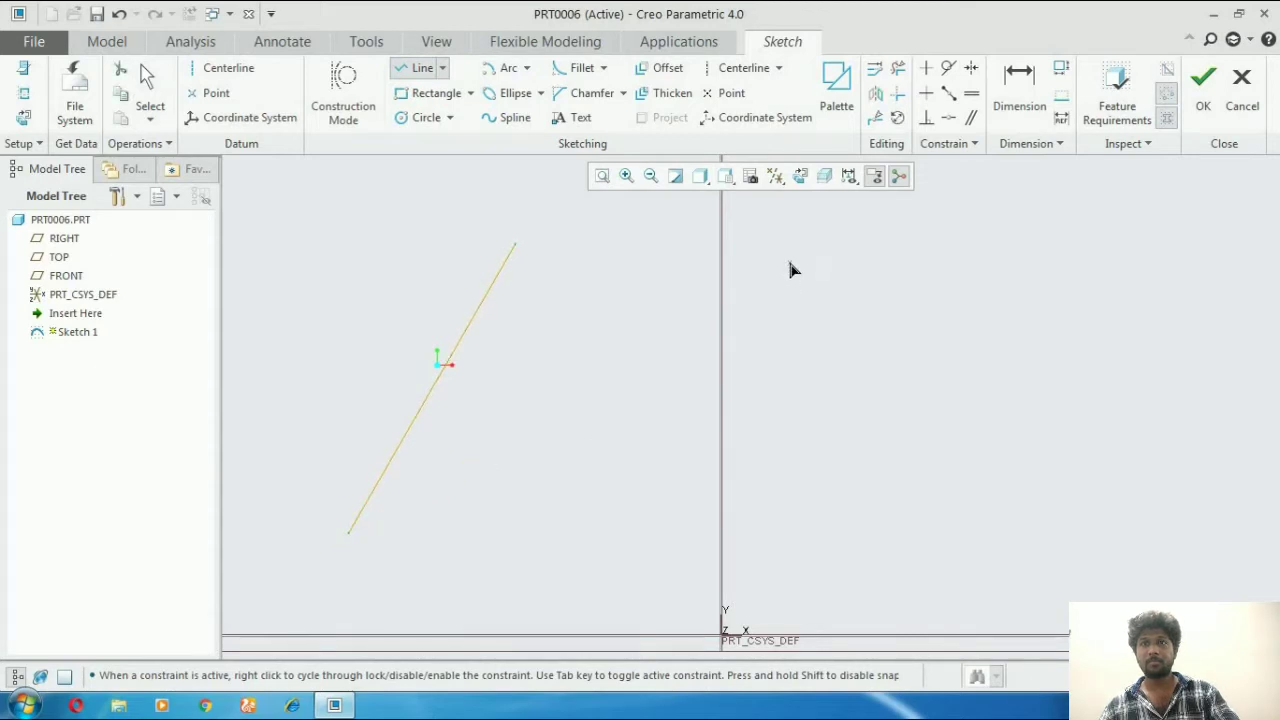
left_click(790, 263)
left_click(960, 602)
middle_click(960, 602)
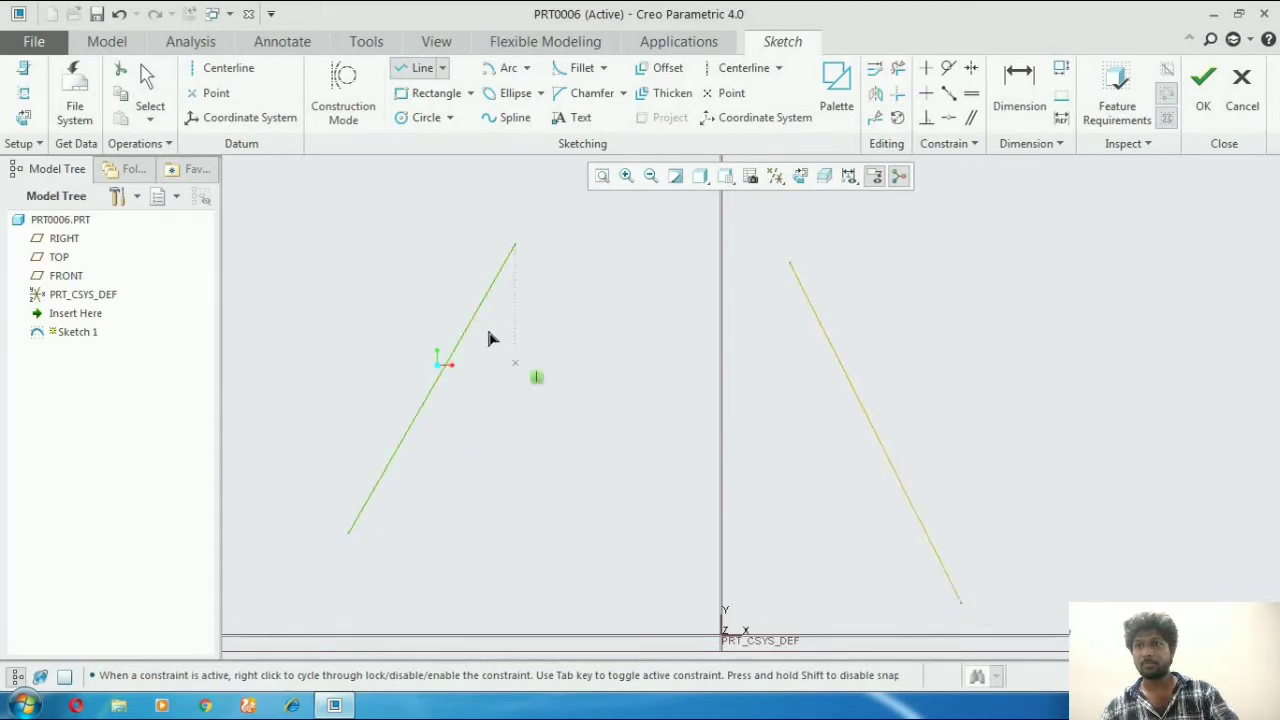
Step: Sketch a horizontal line about 98 long across the upper parts of both slanted lines and start a 3 Tangent arc
left_click(388, 284)
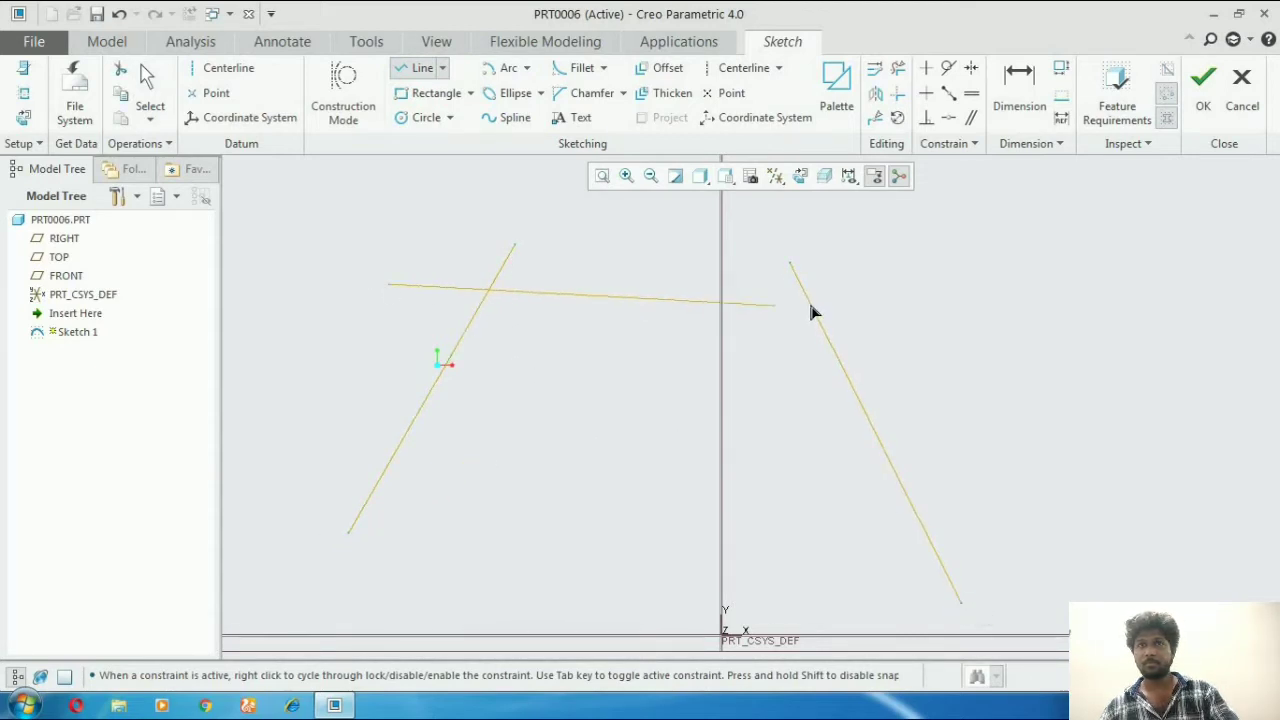
left_click(900, 285)
middle_click(900, 285)
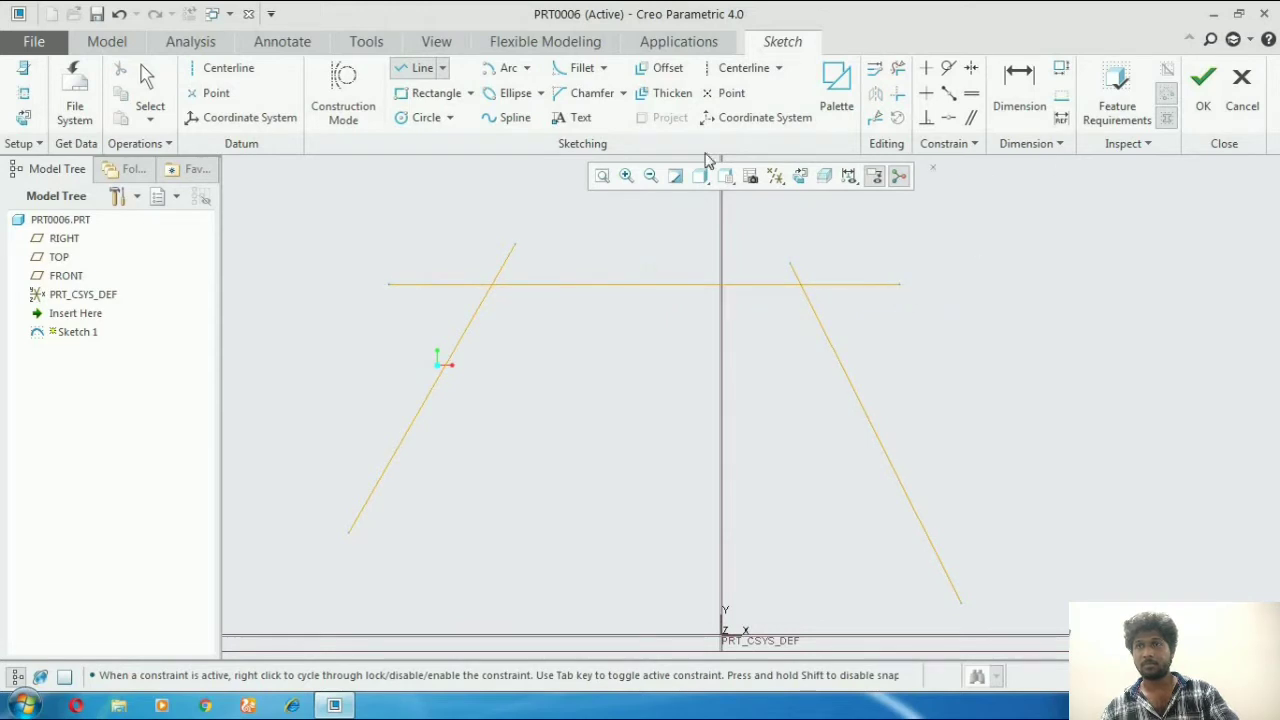
left_click(528, 68)
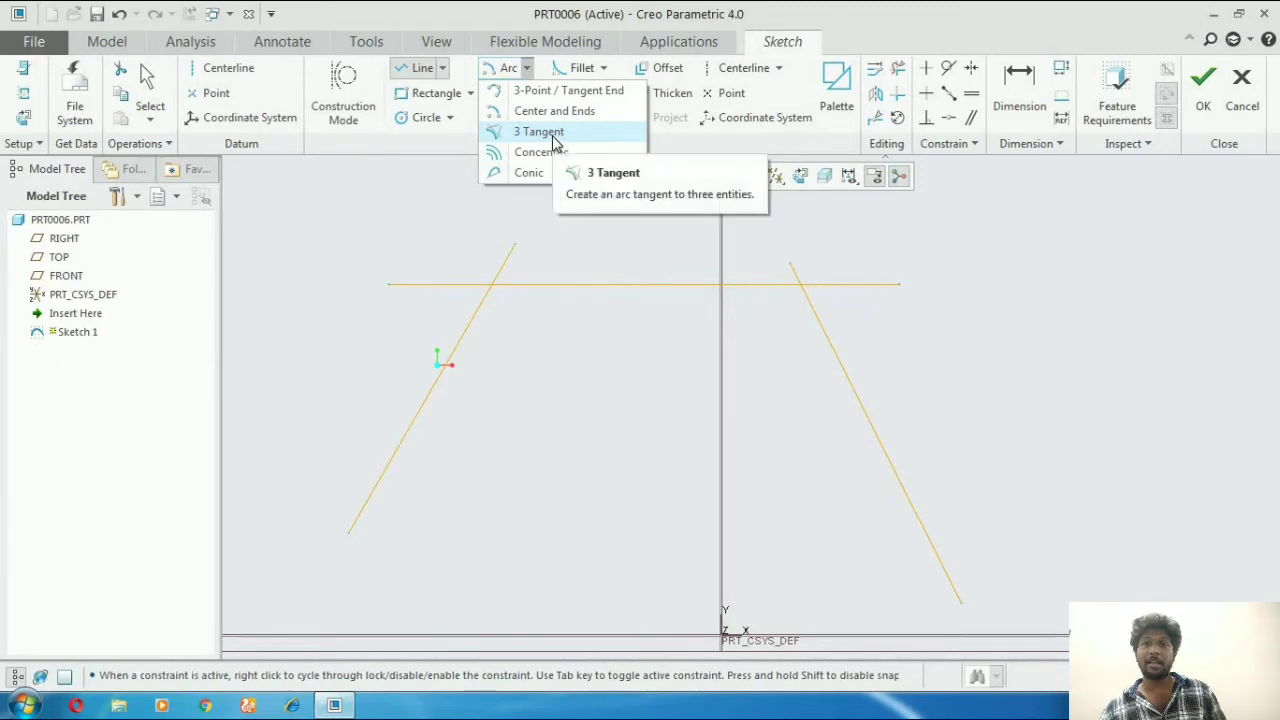
left_click(540, 132)
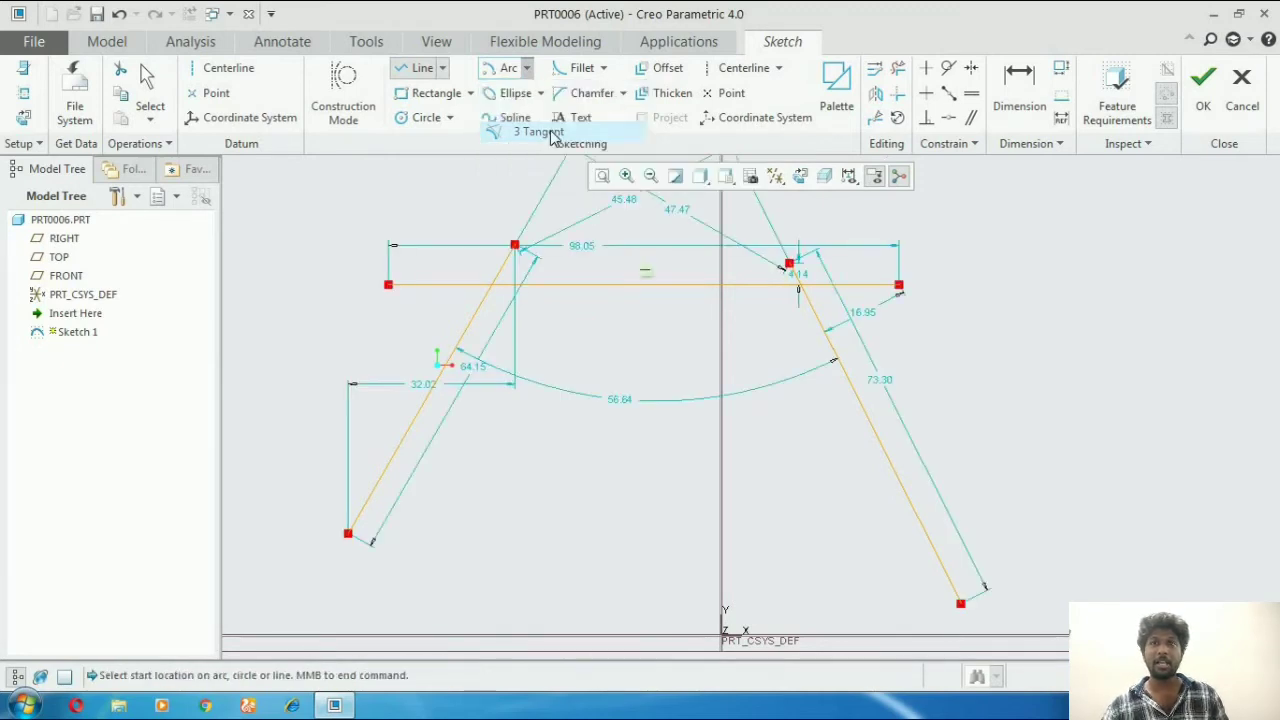
left_click(389, 472)
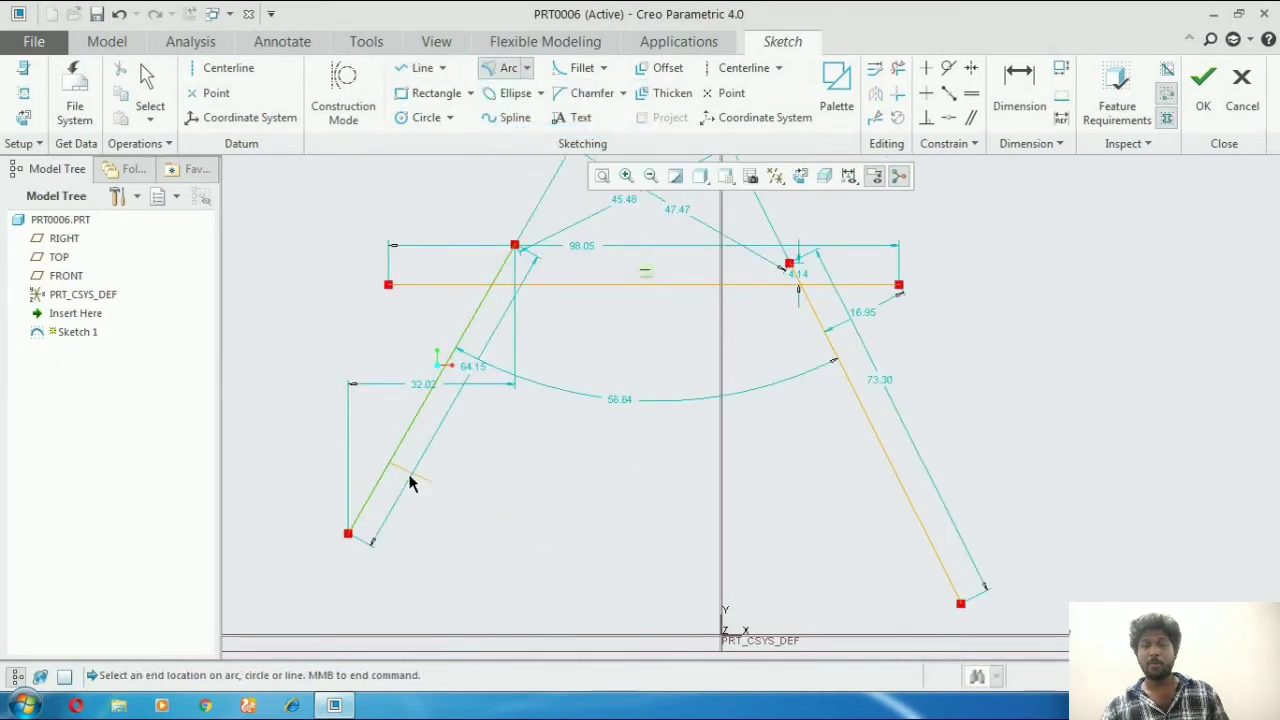
left_click(890, 465)
middle_click(885, 456)
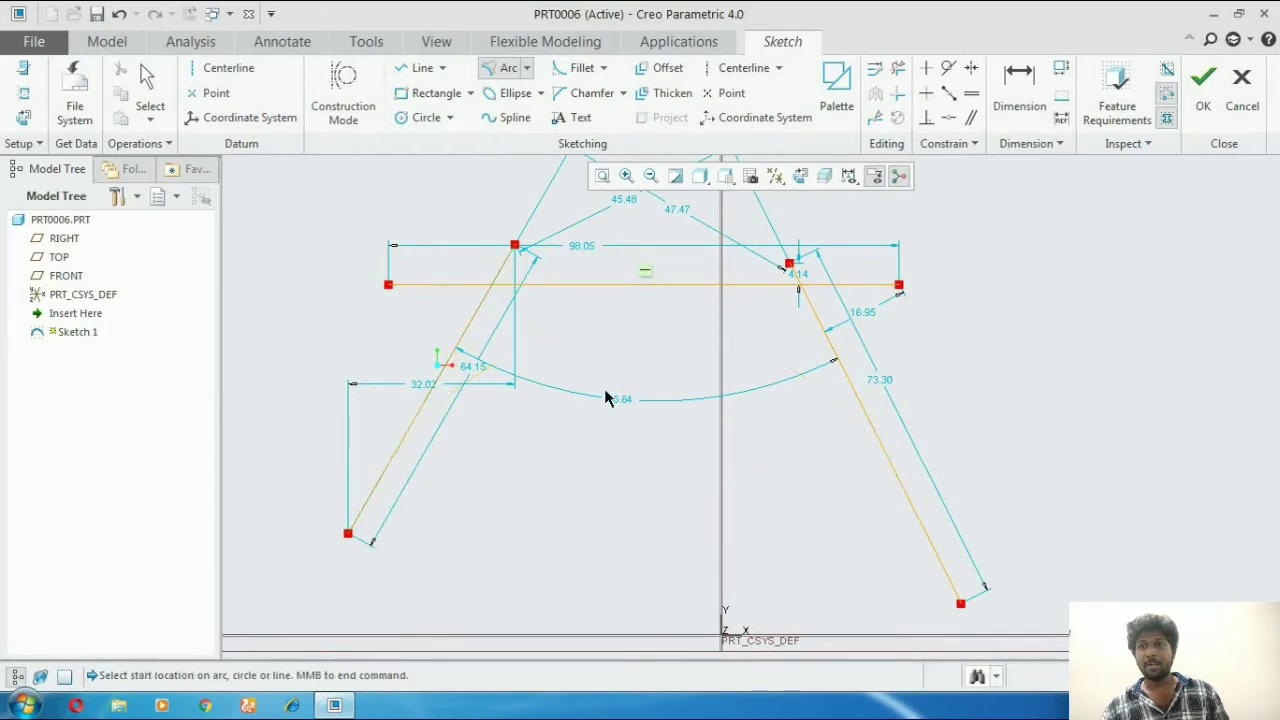
scroll(667, 390, "up", 3)
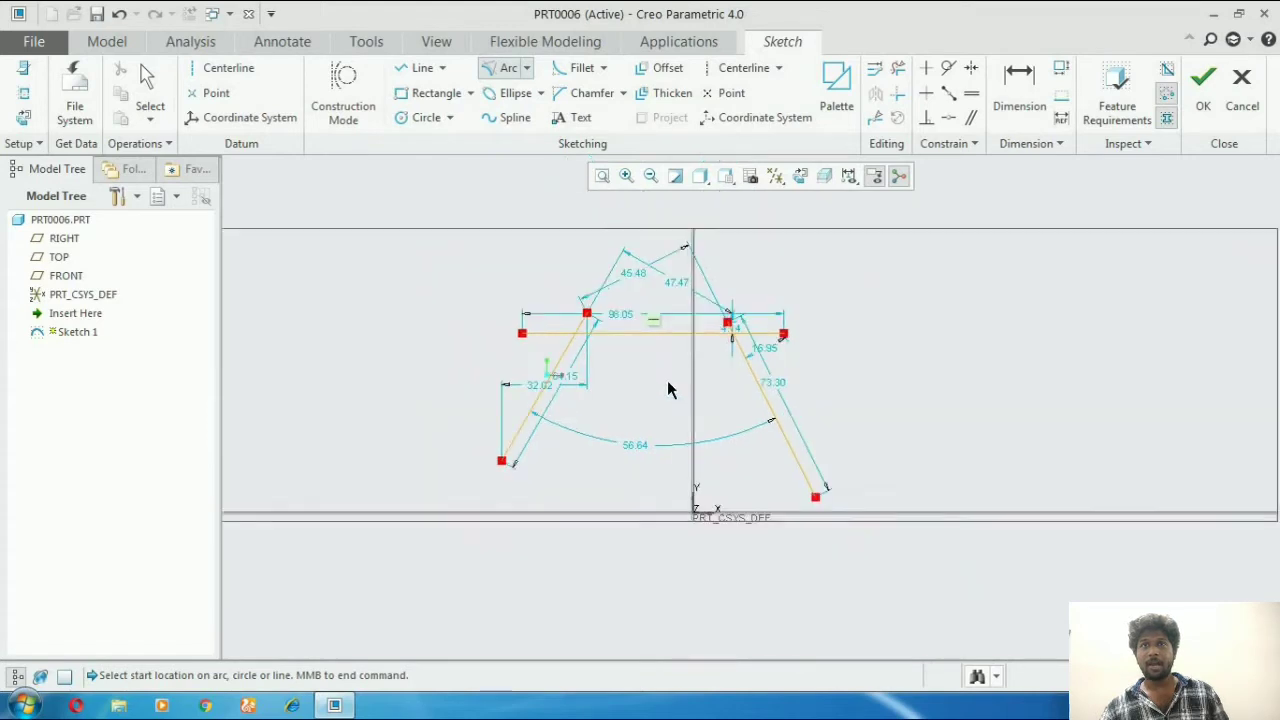
scroll(624, 420, "down", 1)
left_click(505, 416)
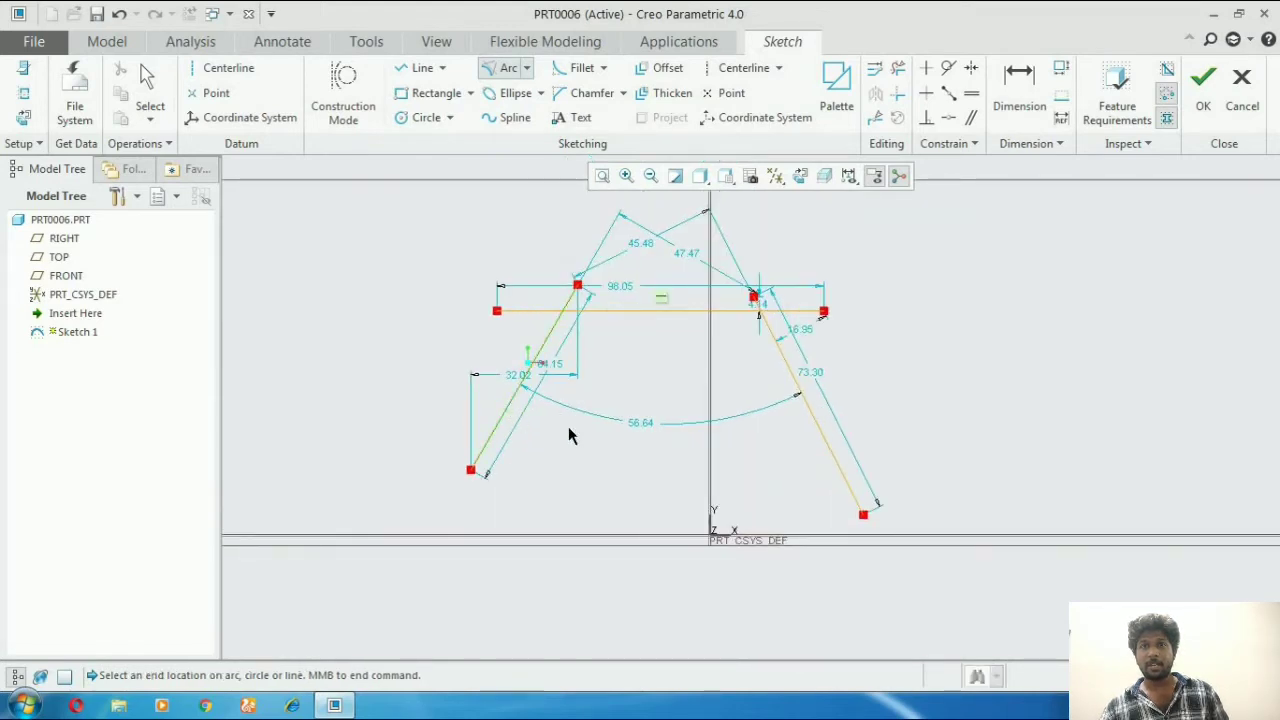
left_click(825, 440)
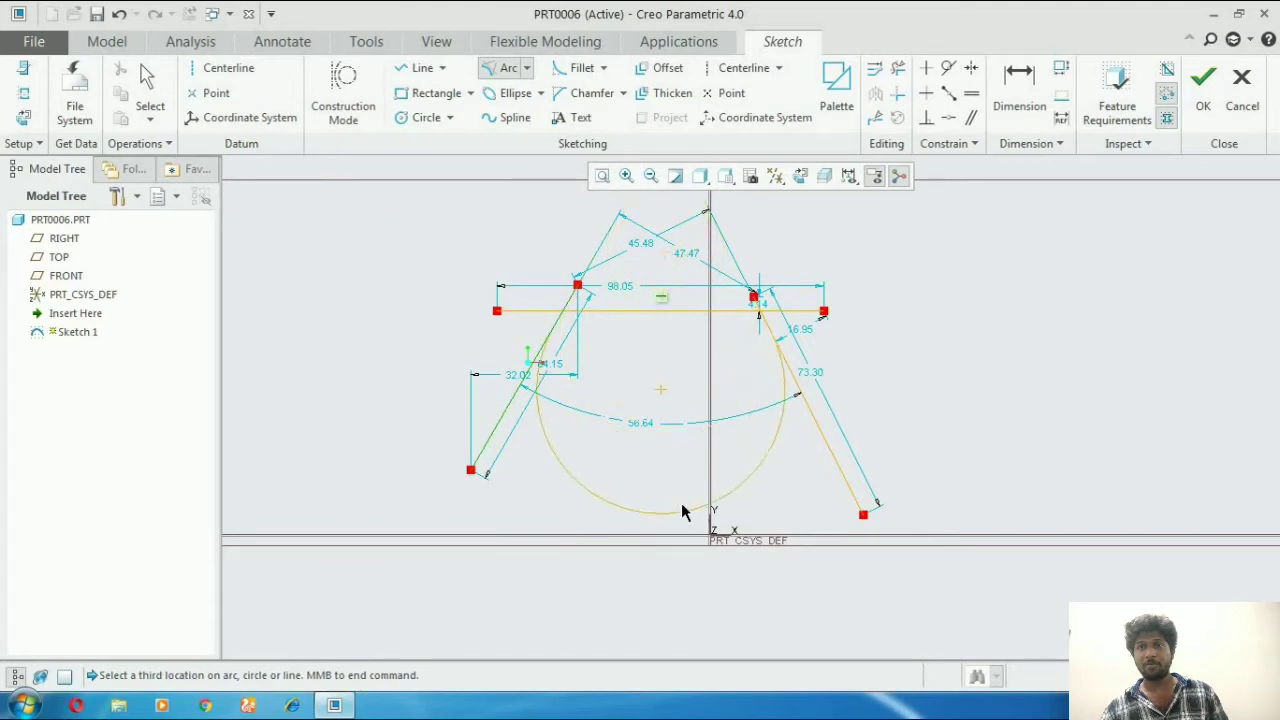
middle_click(812, 449)
Step: Sketch a 3 Tangent arc of about 50 radius from the left slanted line to the right one, tangent to the horizontal line
scroll(542, 178, "up", 3)
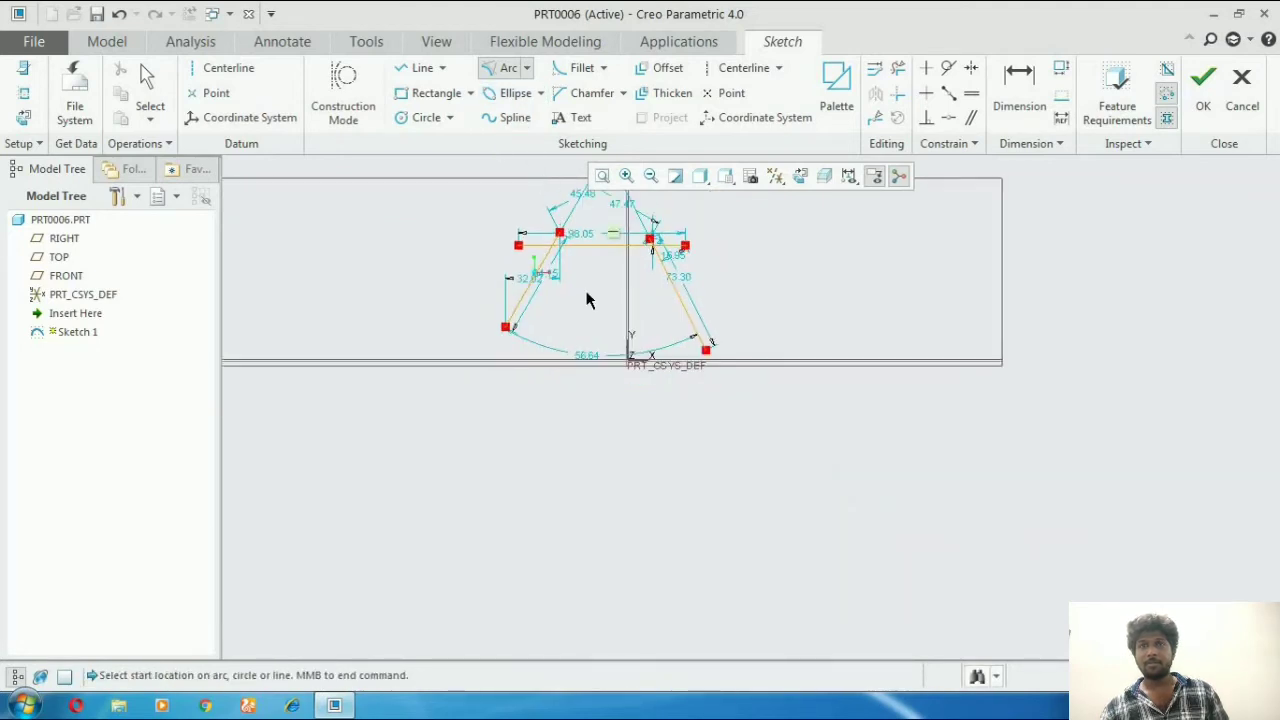
scroll(588, 318, "up", 1)
scroll(724, 345, "down", 4)
scroll(595, 355, "up", 3)
scroll(514, 323, "down", 4)
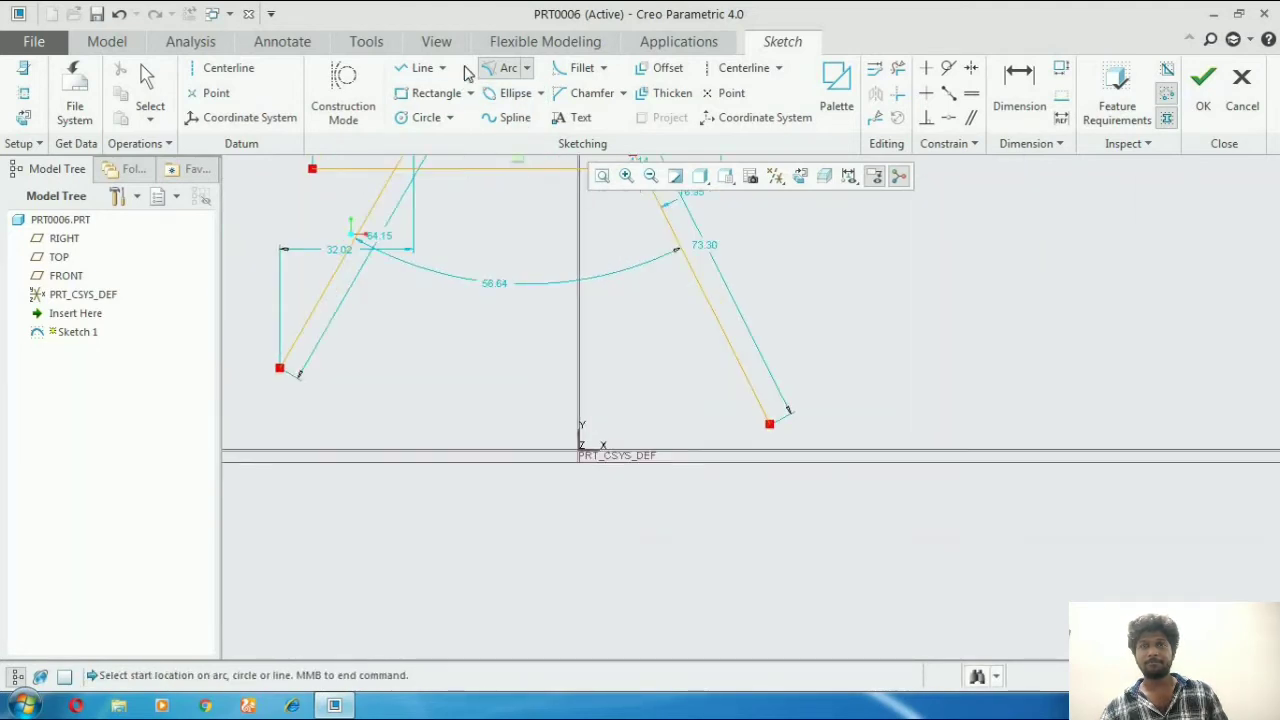
scroll(498, 440, "up", 4)
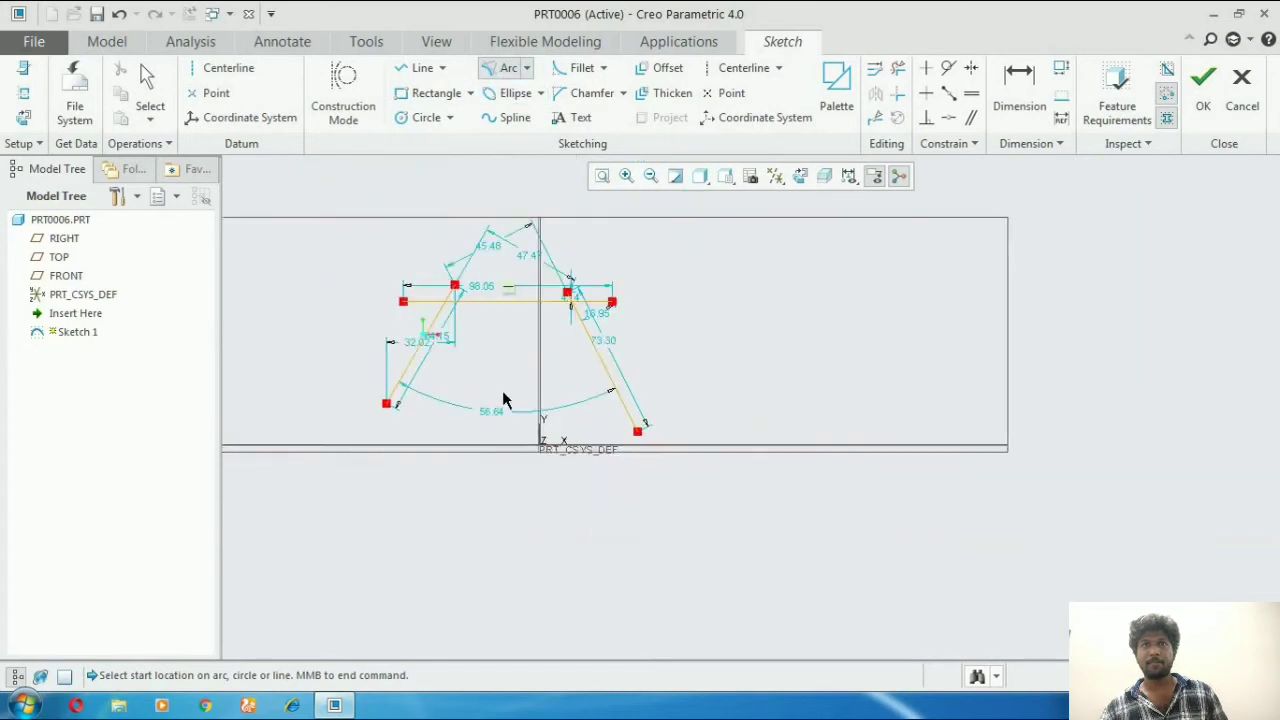
scroll(465, 310, "down", 4)
scroll(460, 350, "up", 3)
scroll(460, 442, "down", 3)
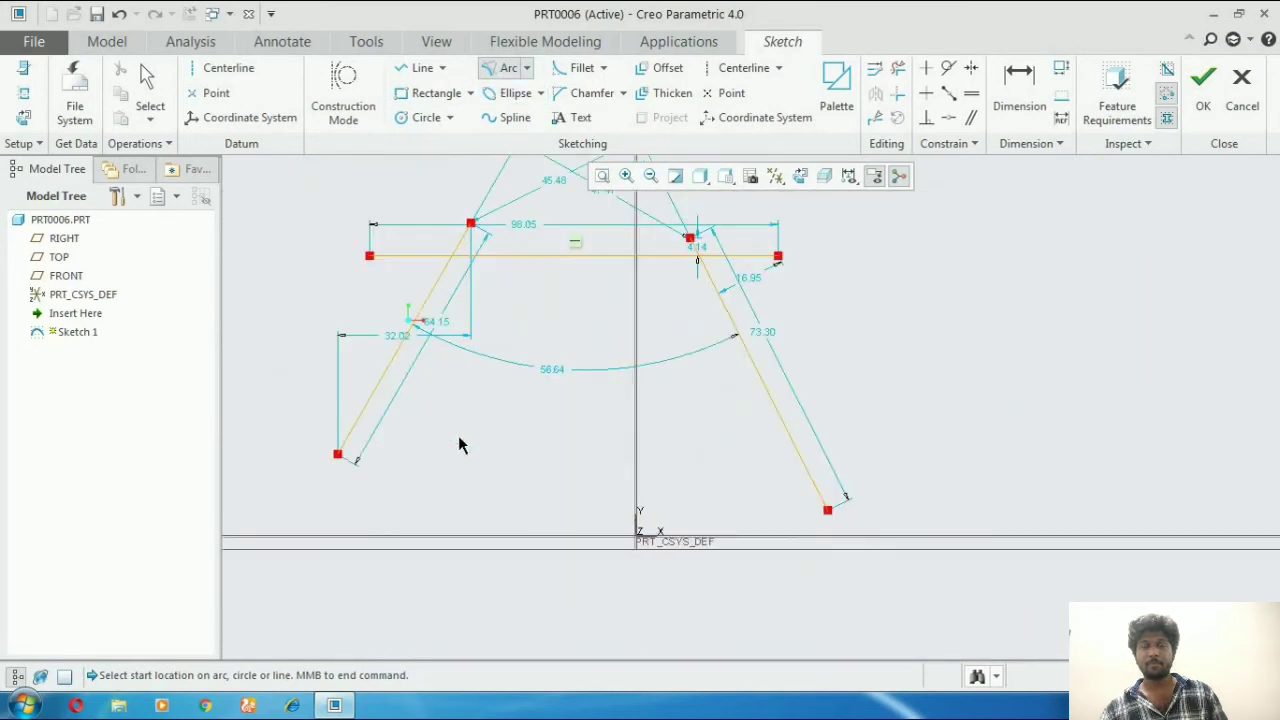
left_click(367, 415)
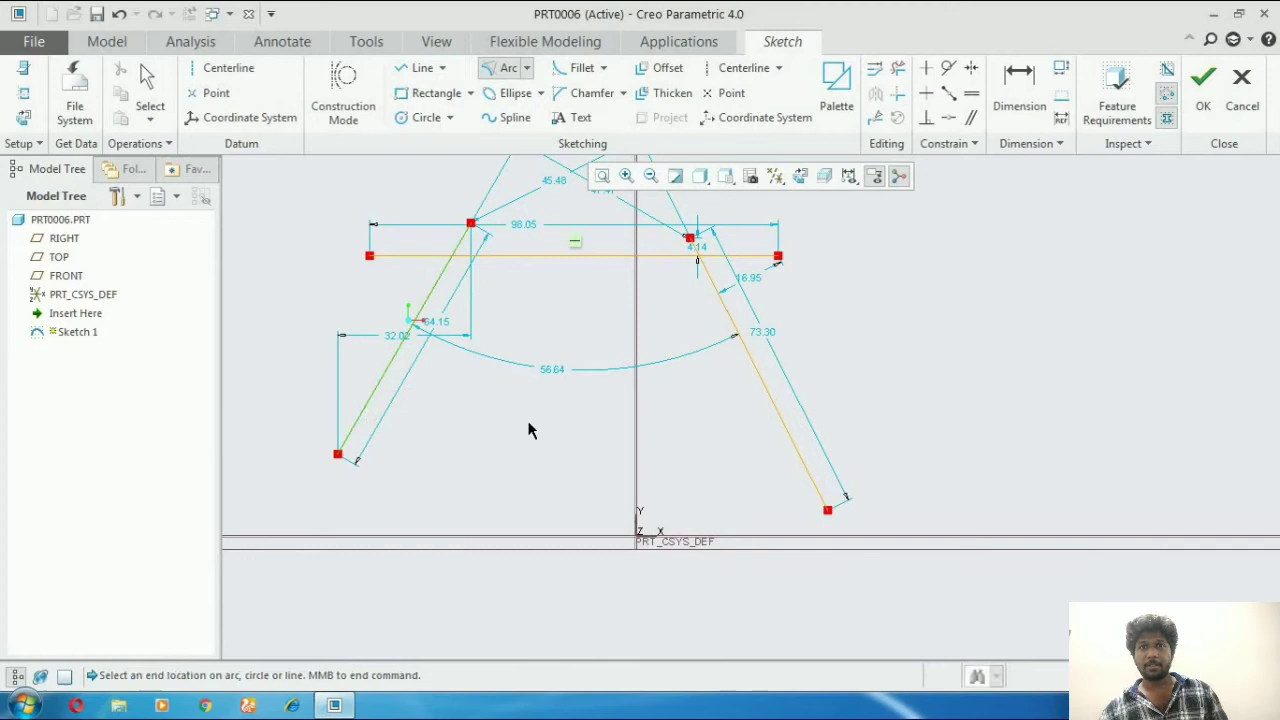
left_click(781, 428)
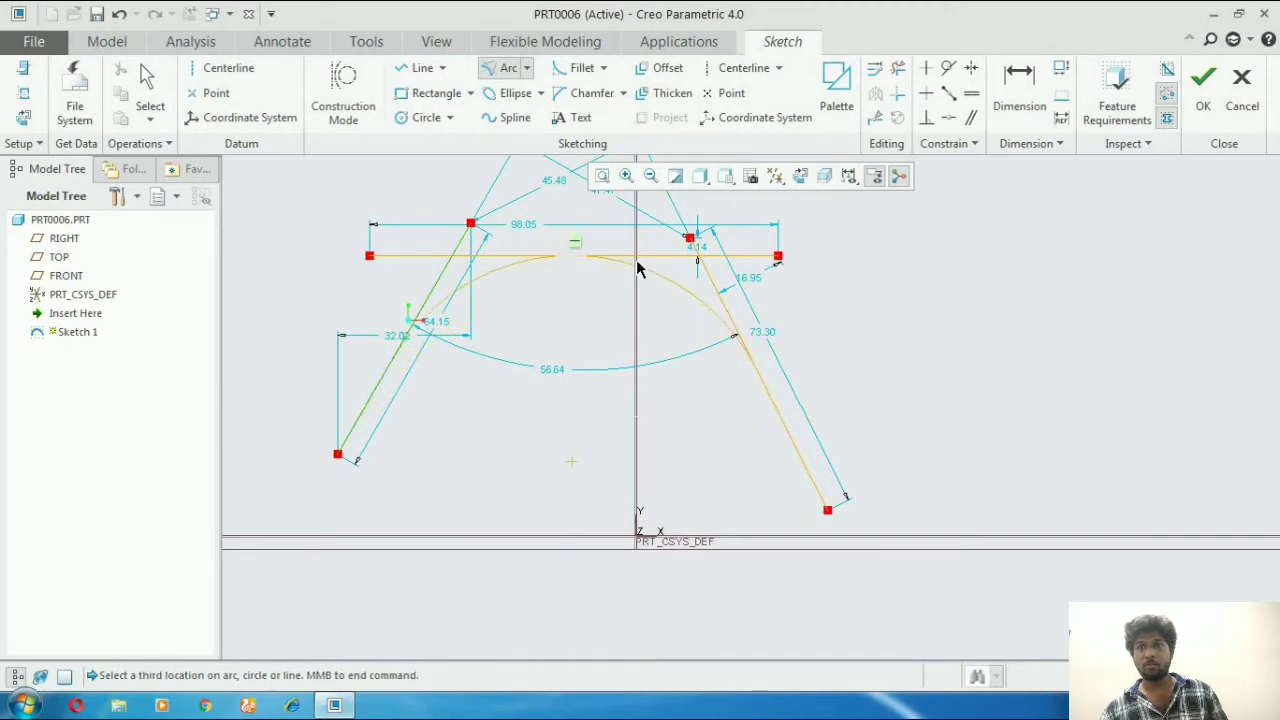
left_click(632, 265)
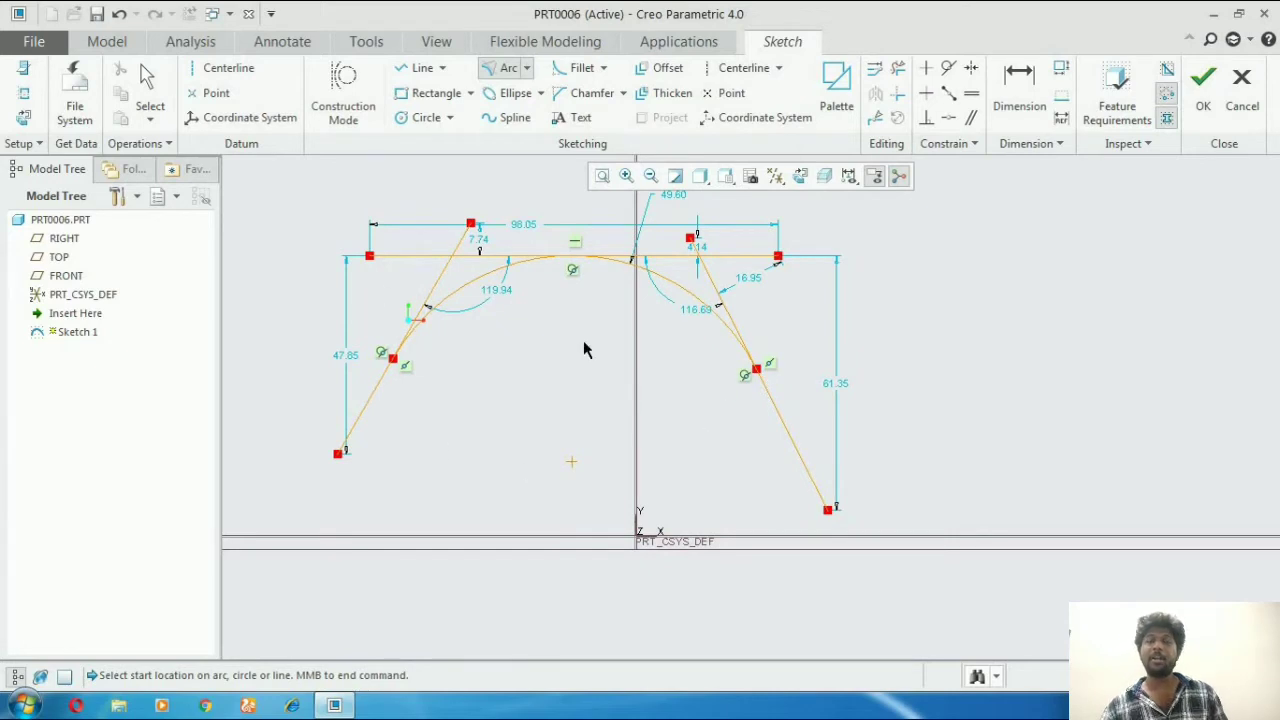
left_click(529, 68)
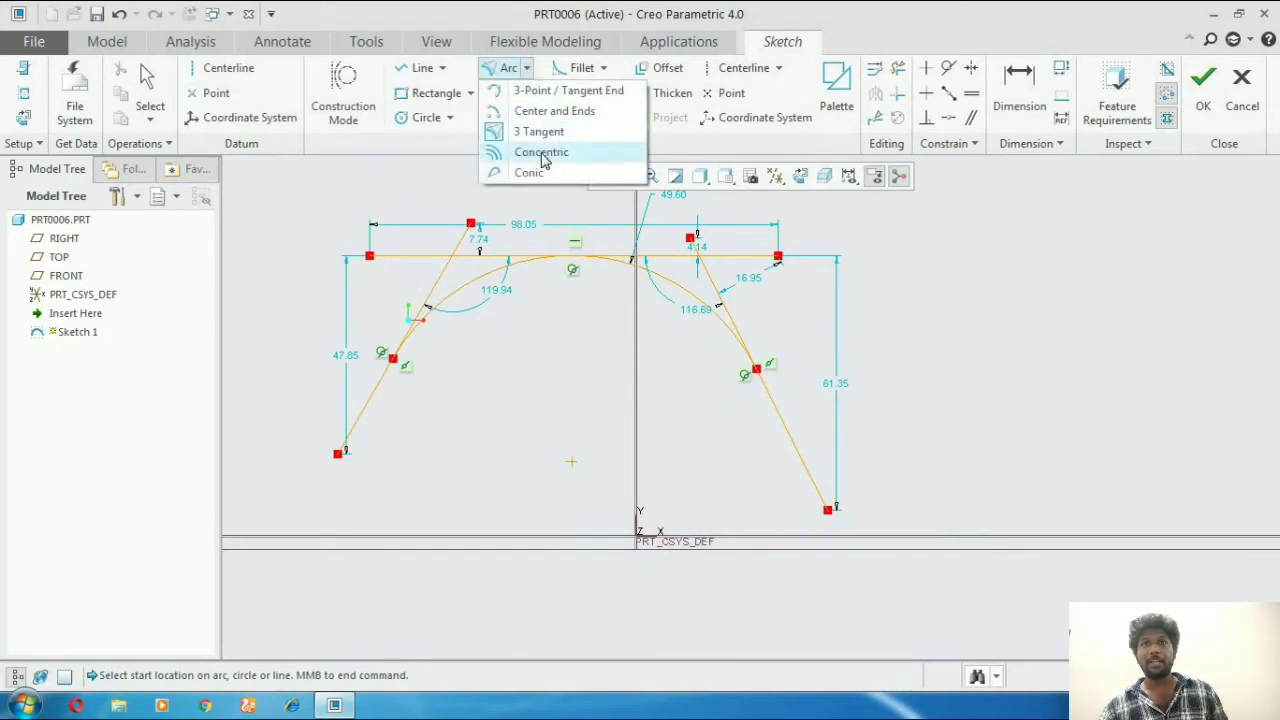
left_click(452, 119)
left_click(450, 118)
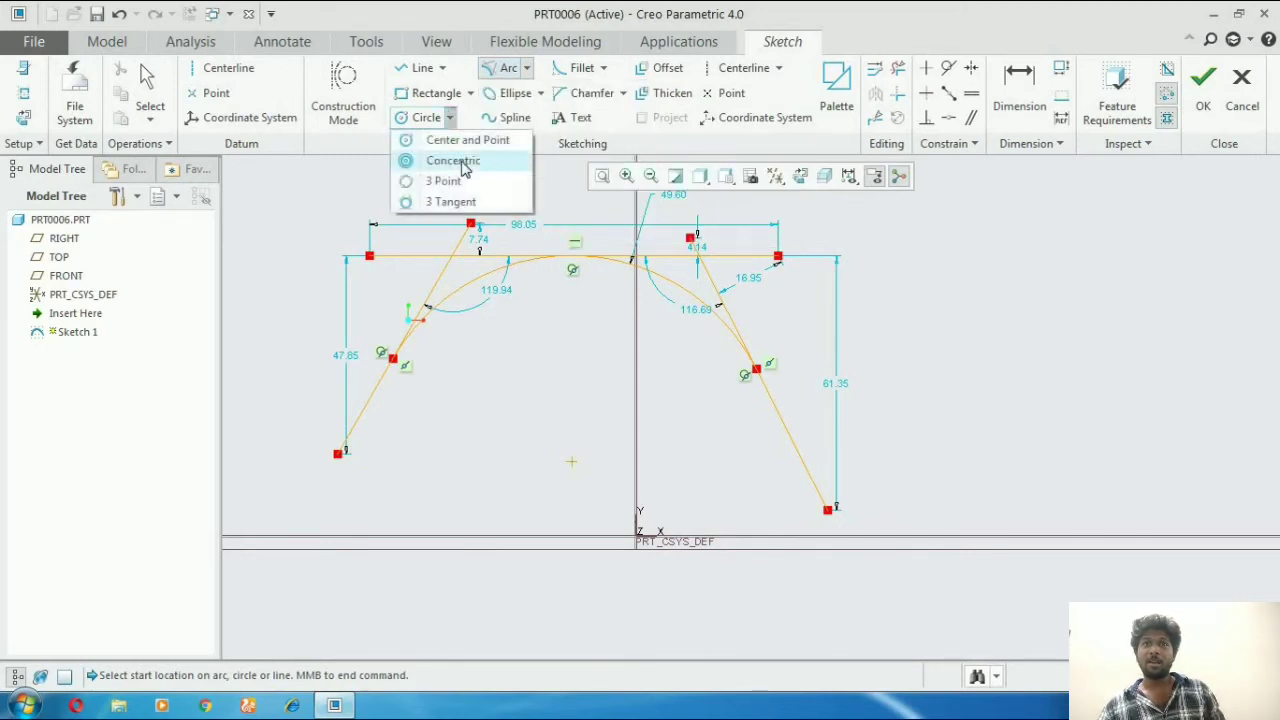
left_click(529, 69)
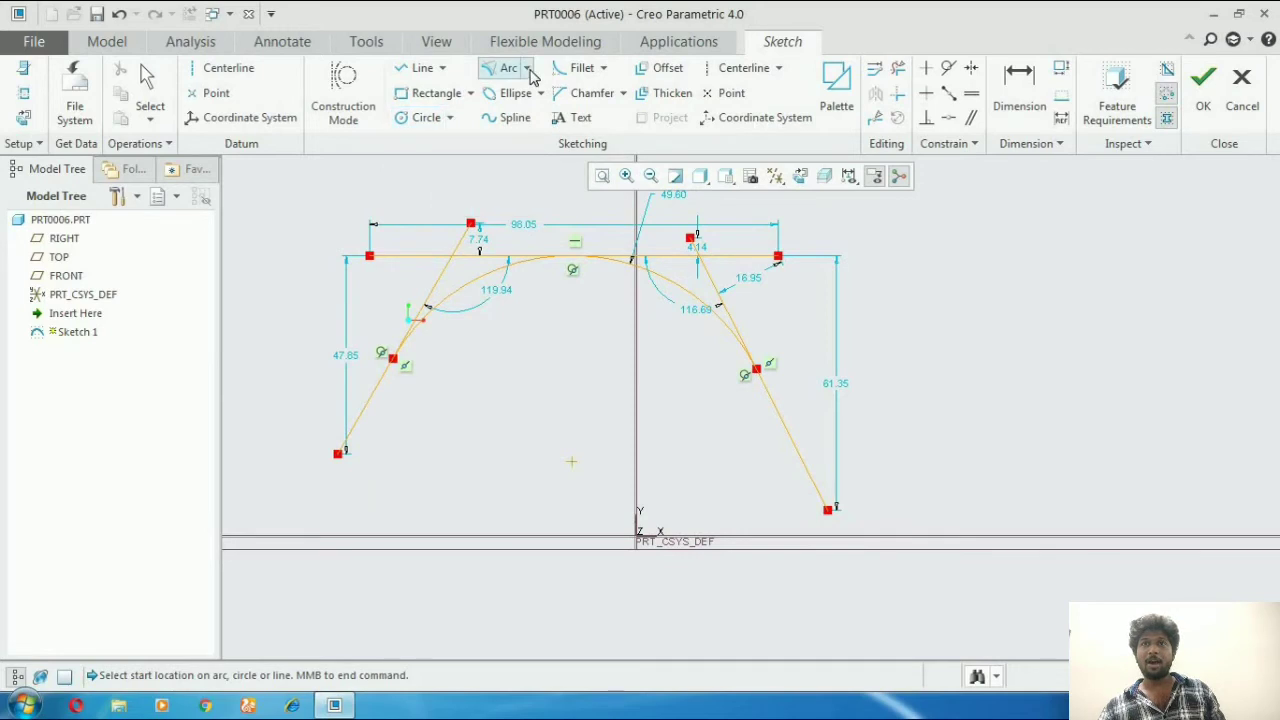
left_click(529, 69)
left_click(529, 70)
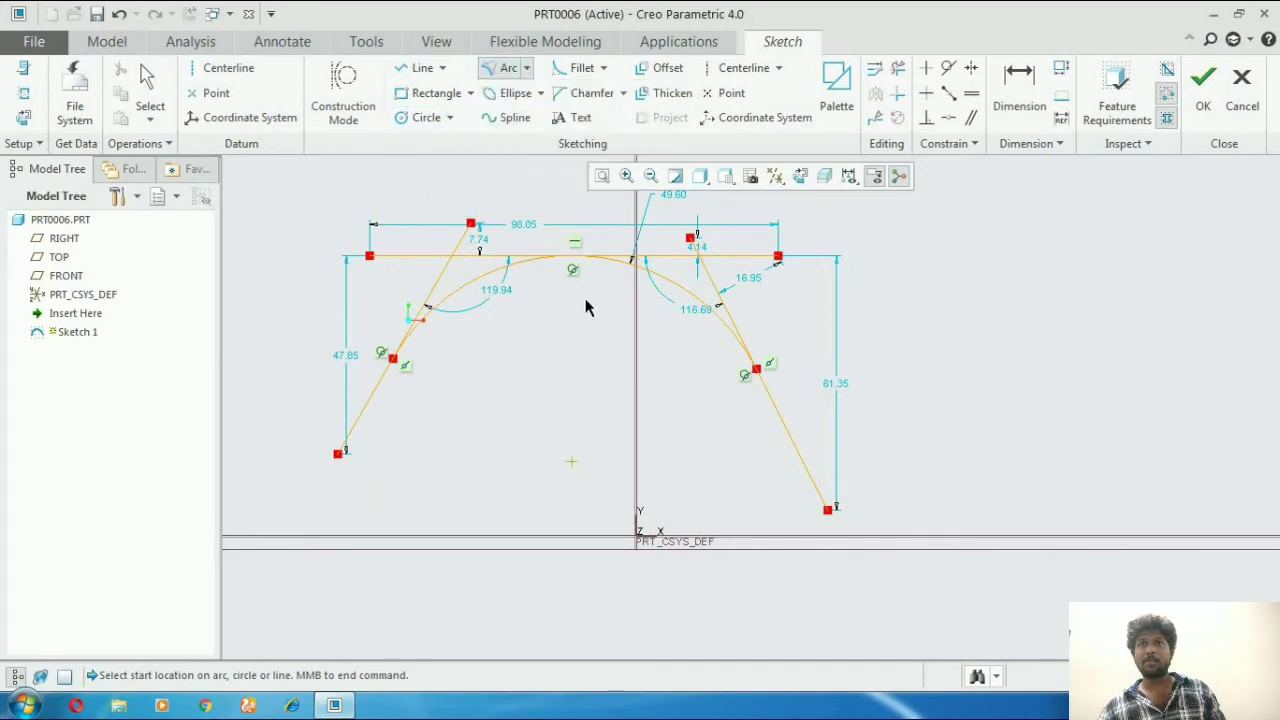
scroll(585, 298, "up", 3)
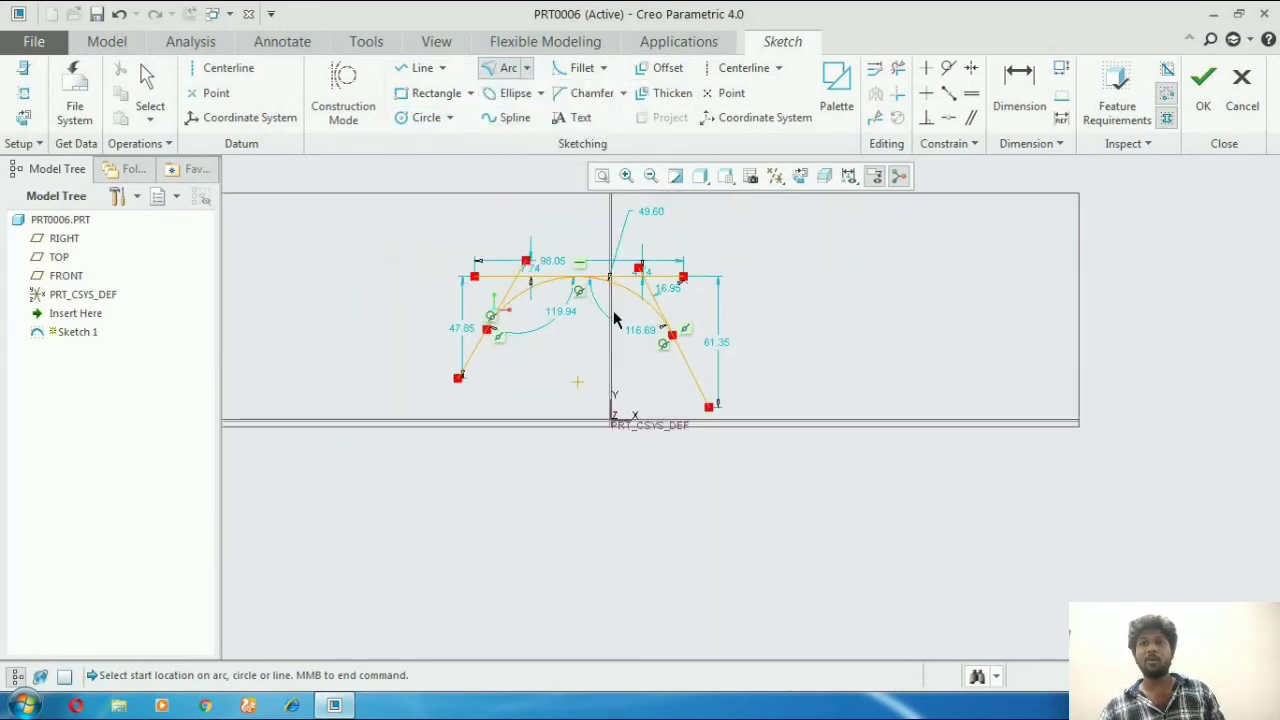
scroll(634, 316, "down", 2)
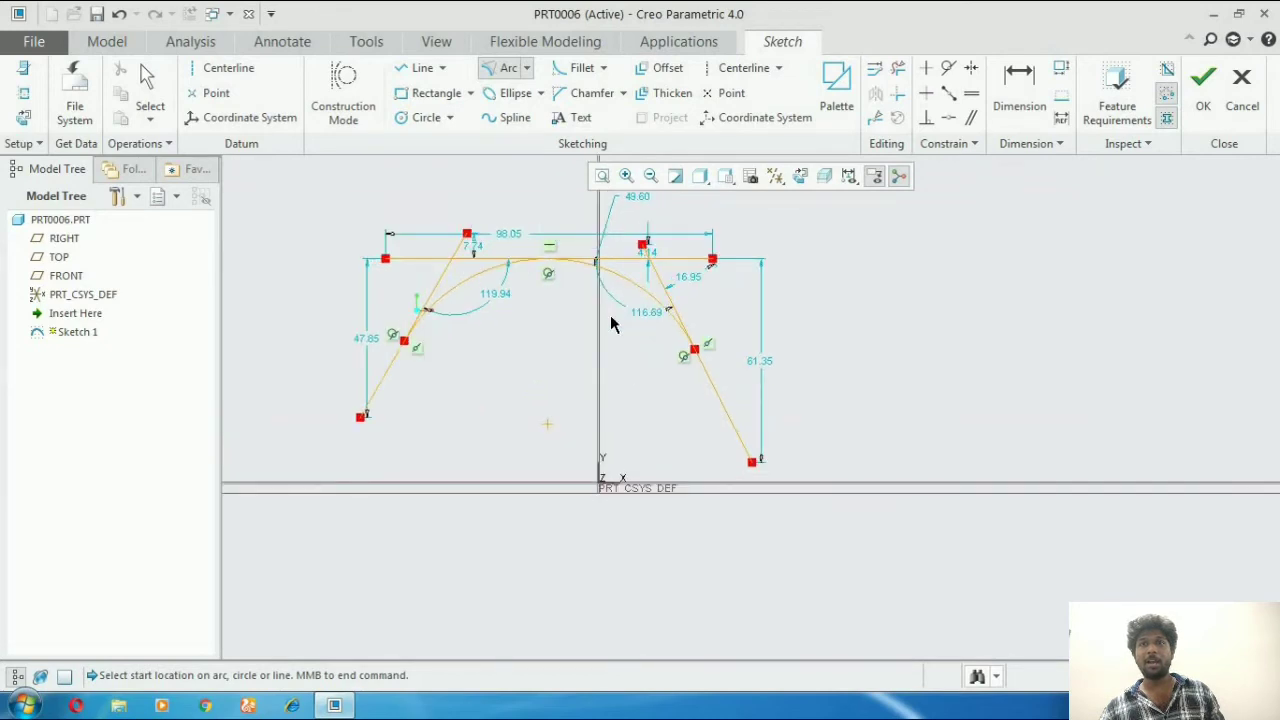
scroll(612, 323, "up", 4)
scroll(588, 312, "down", 5)
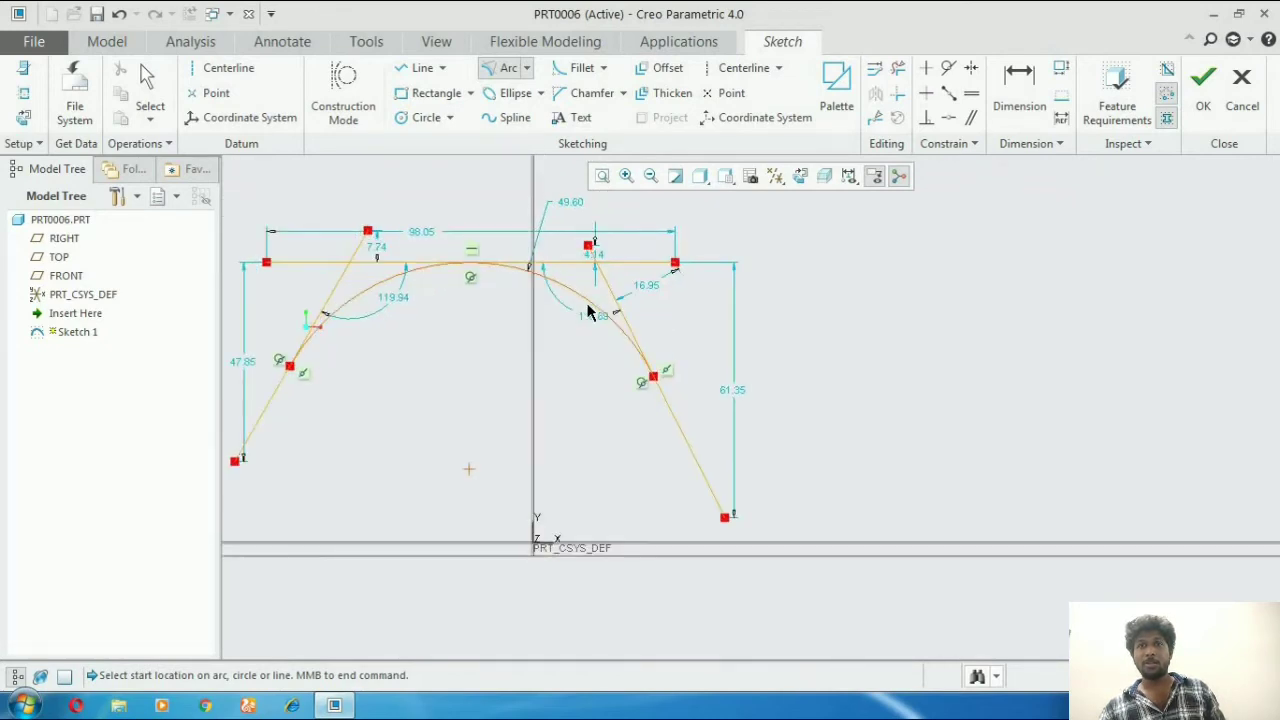
Step: Sketch two Concentric arcs sharing the 3 Tangent arc's center inside it, with radii of about 39 and 16
left_click(528, 68)
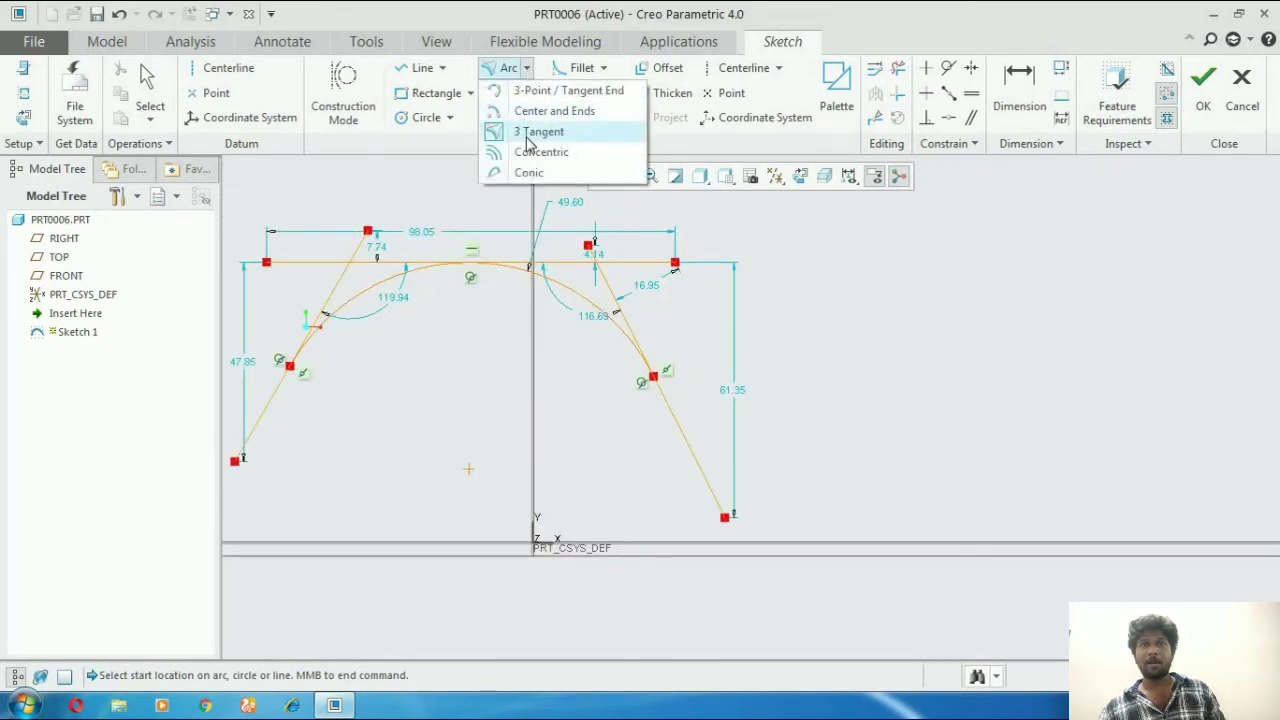
left_click(537, 156)
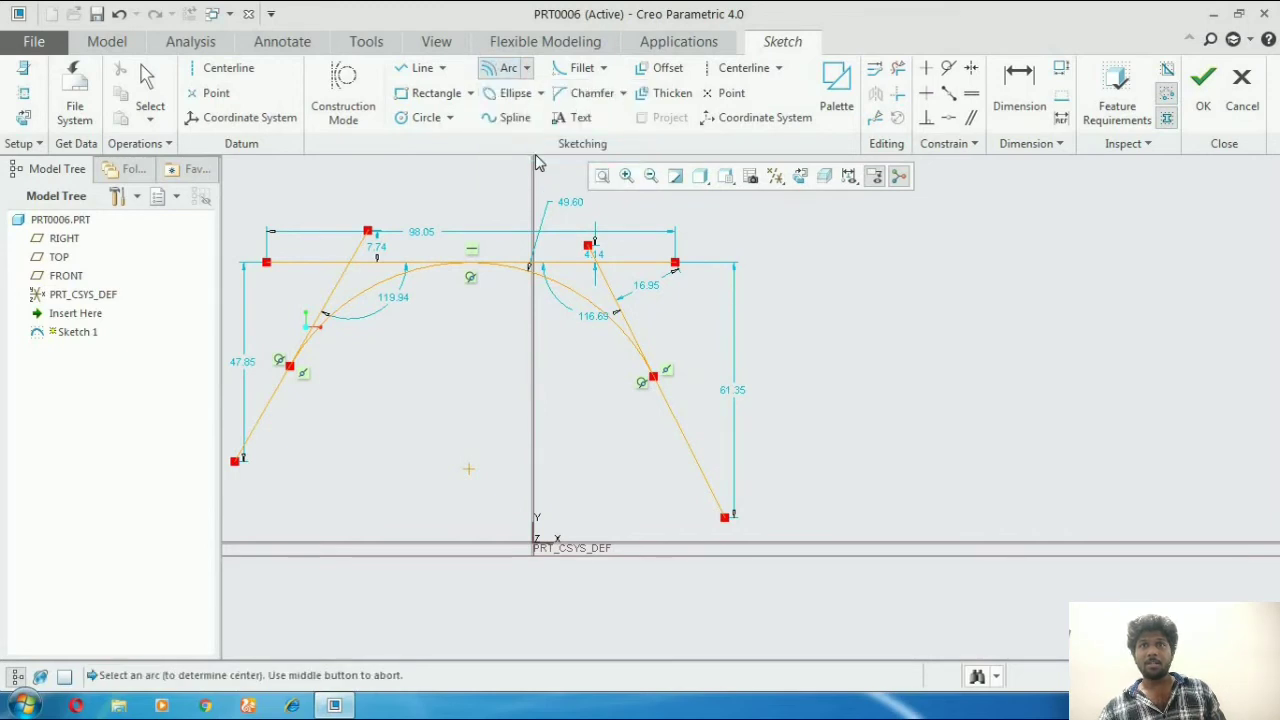
left_click(558, 288)
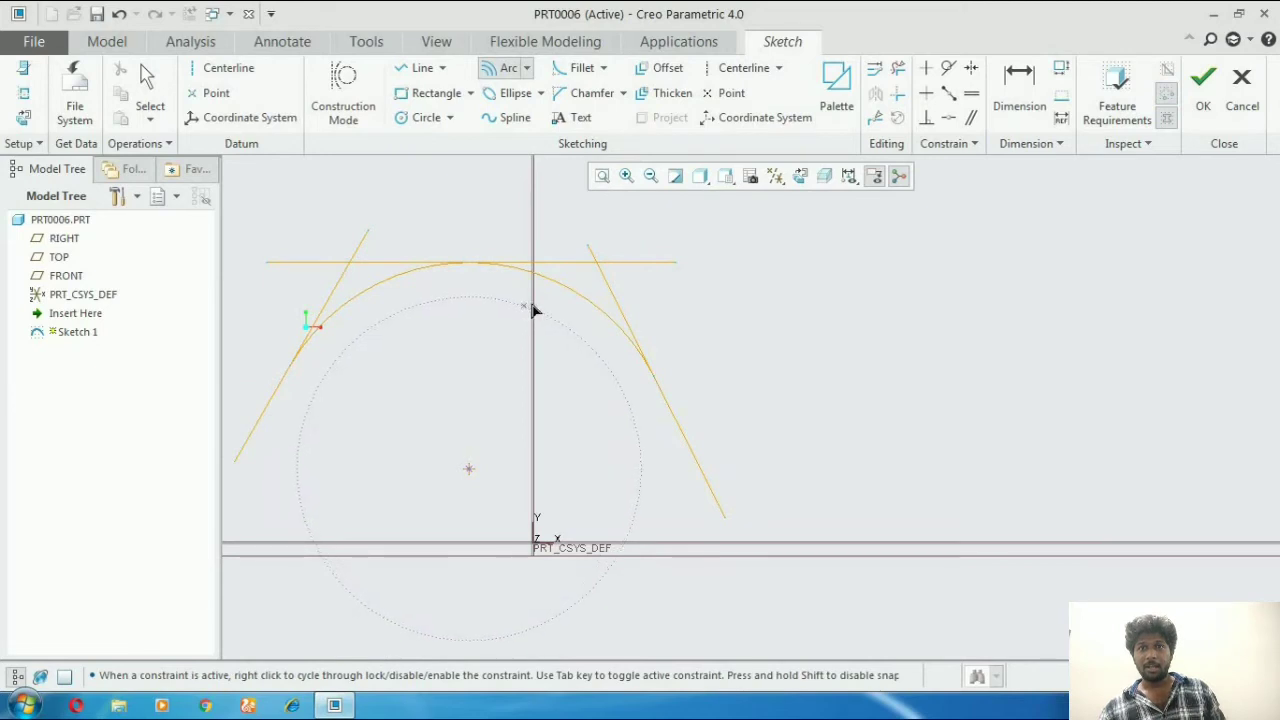
scroll(533, 311, "down", 4)
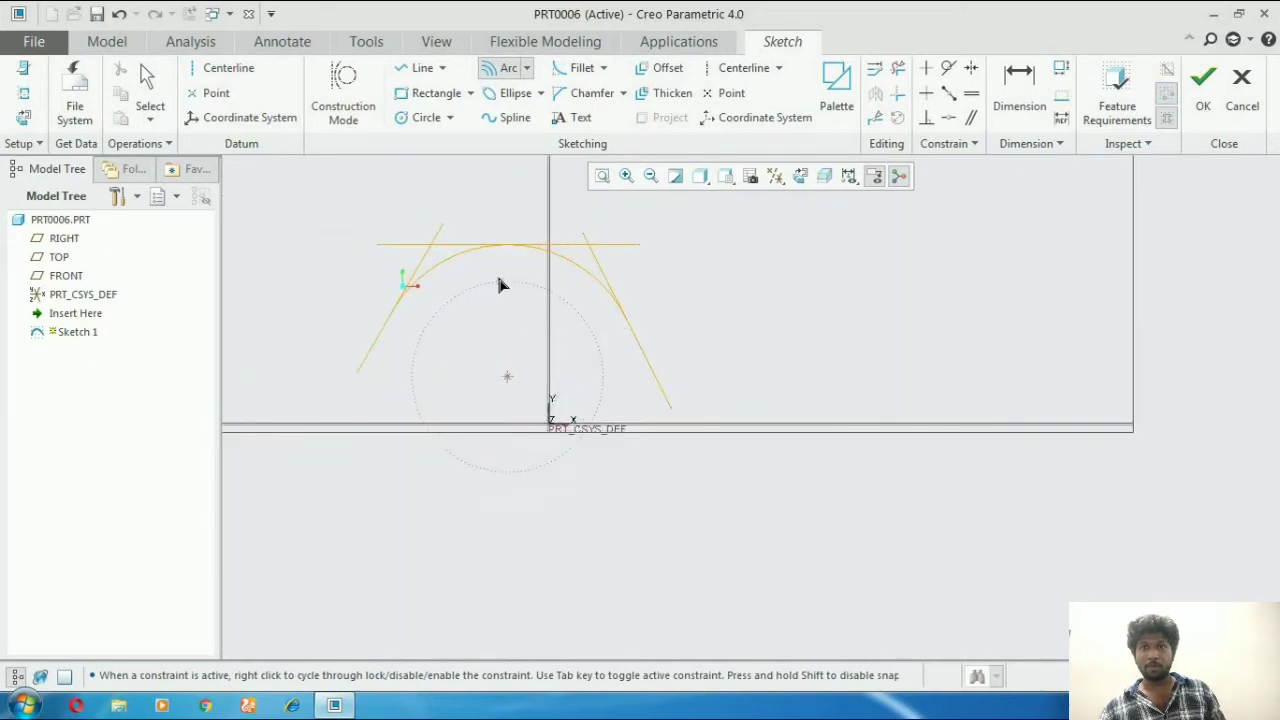
left_click(403, 383)
left_click(586, 379)
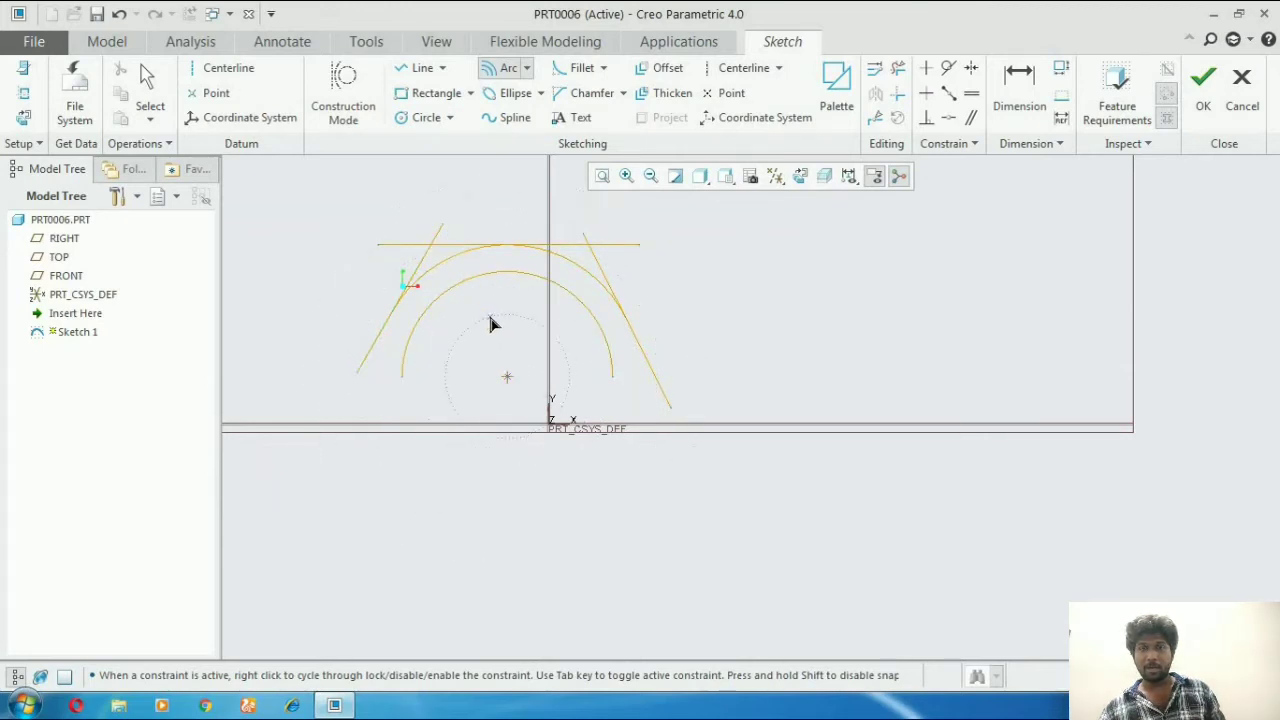
left_click(466, 366)
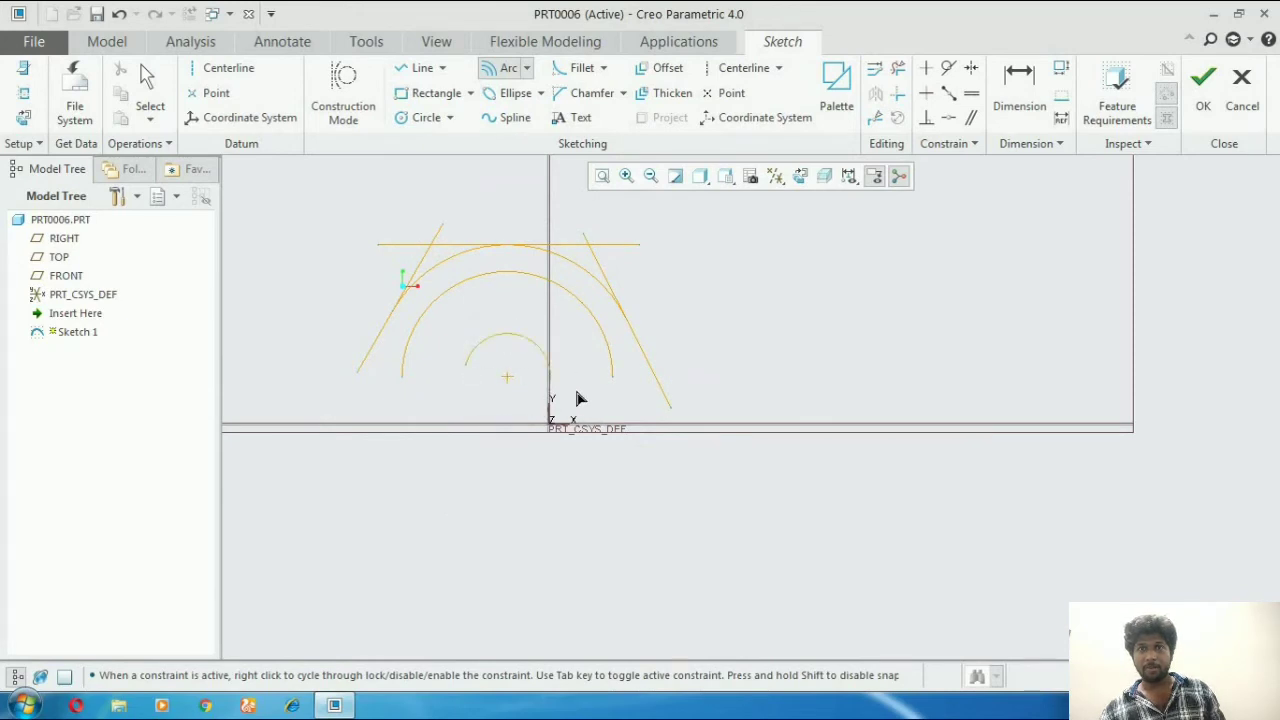
left_click(497, 425)
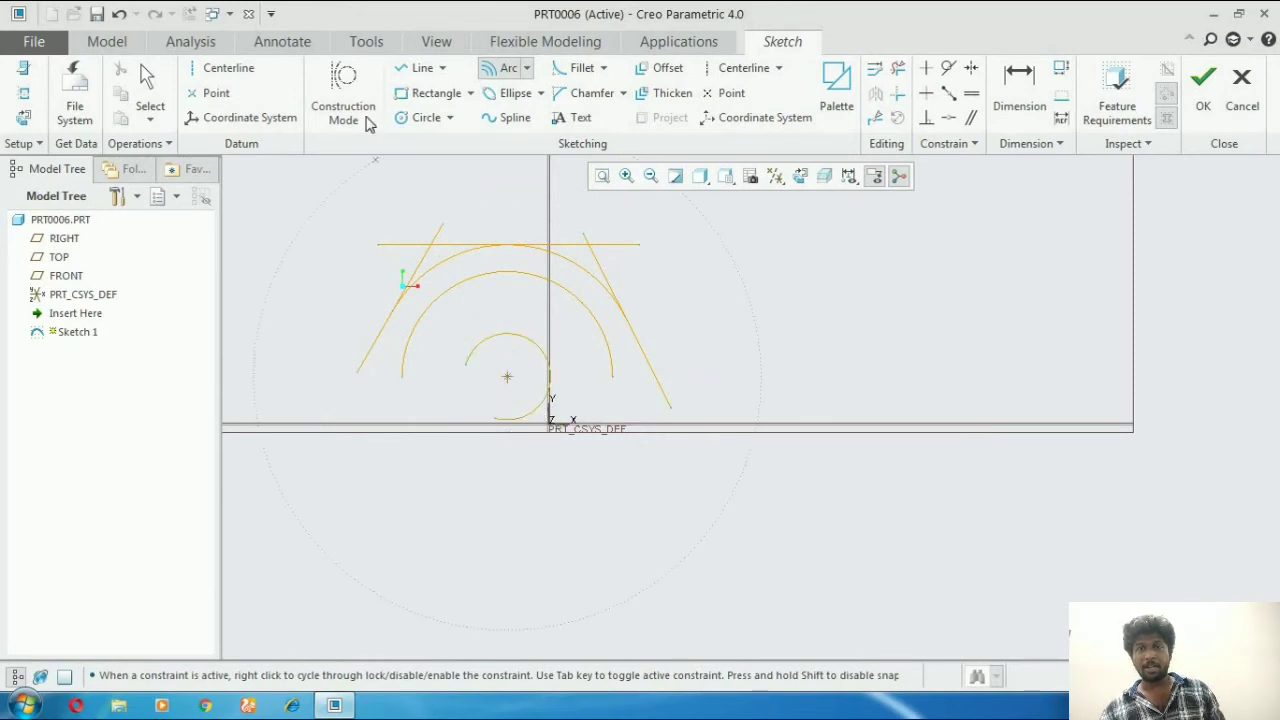
Step: Sketch a 3-Point arc of about 29 radius, opening downward, in the empty area well to the right of the tangent lines
left_click(526, 67)
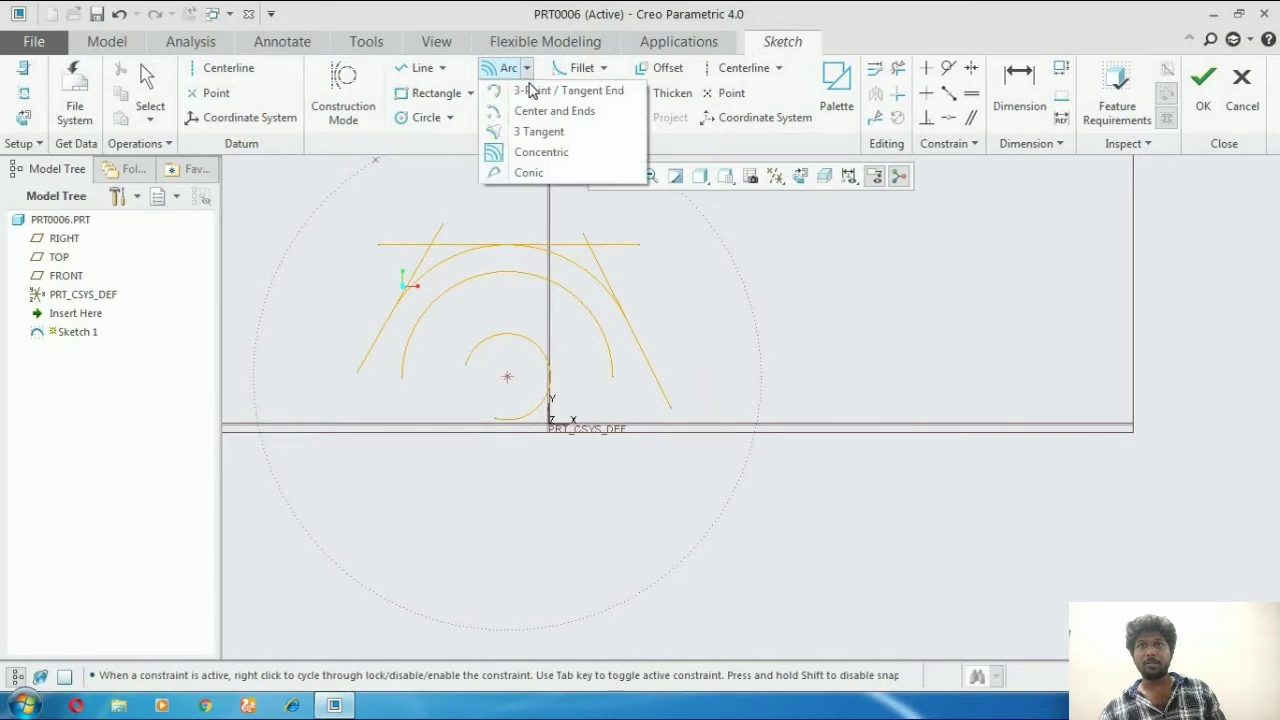
left_click(530, 92)
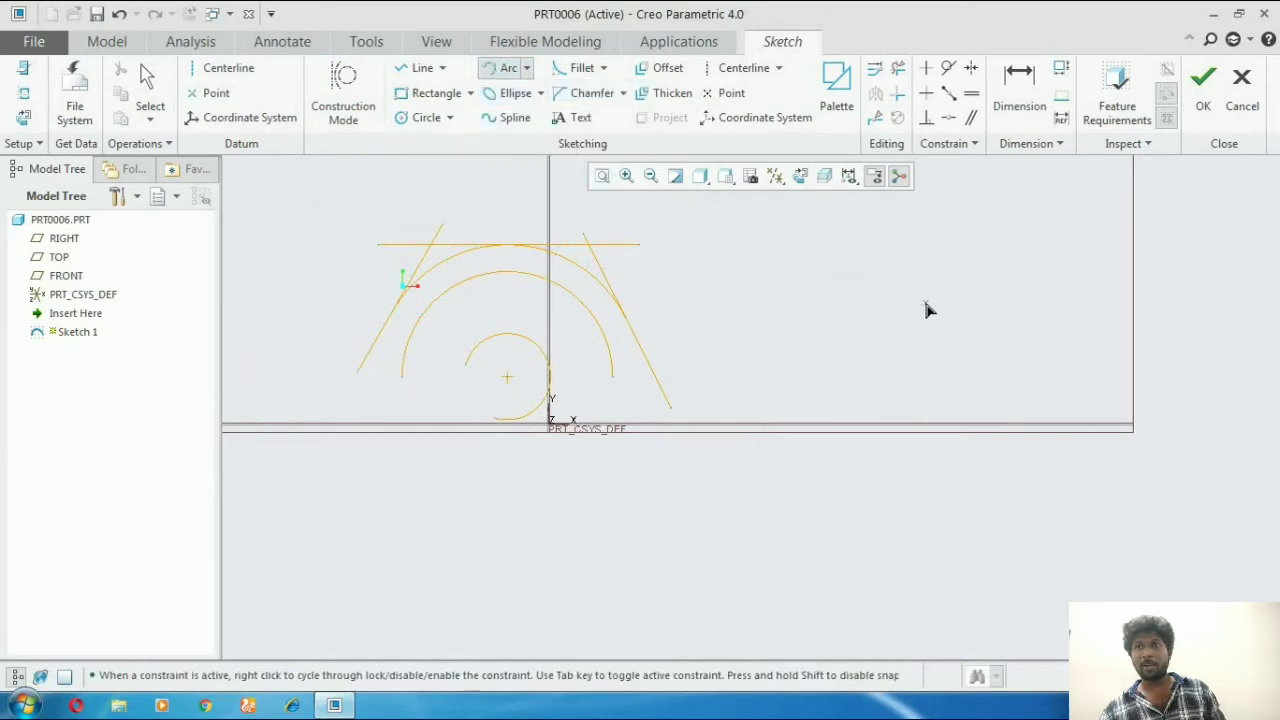
left_click(1072, 303)
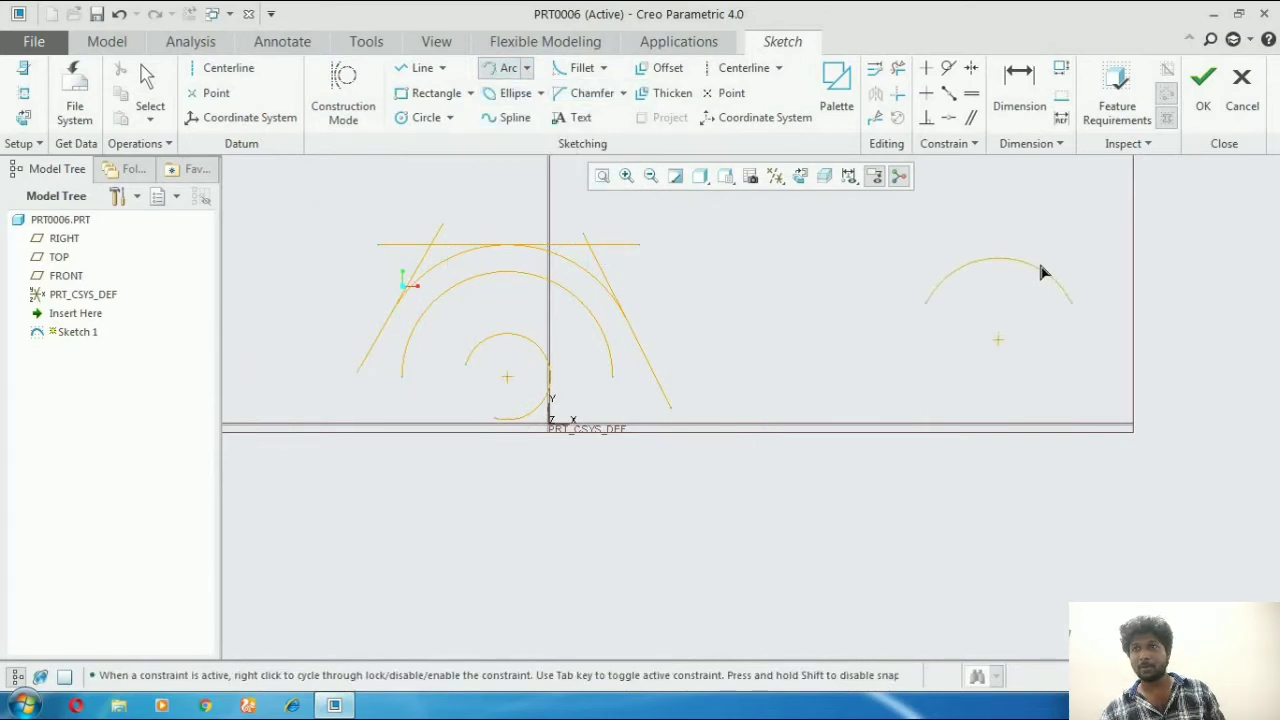
left_click(1040, 263)
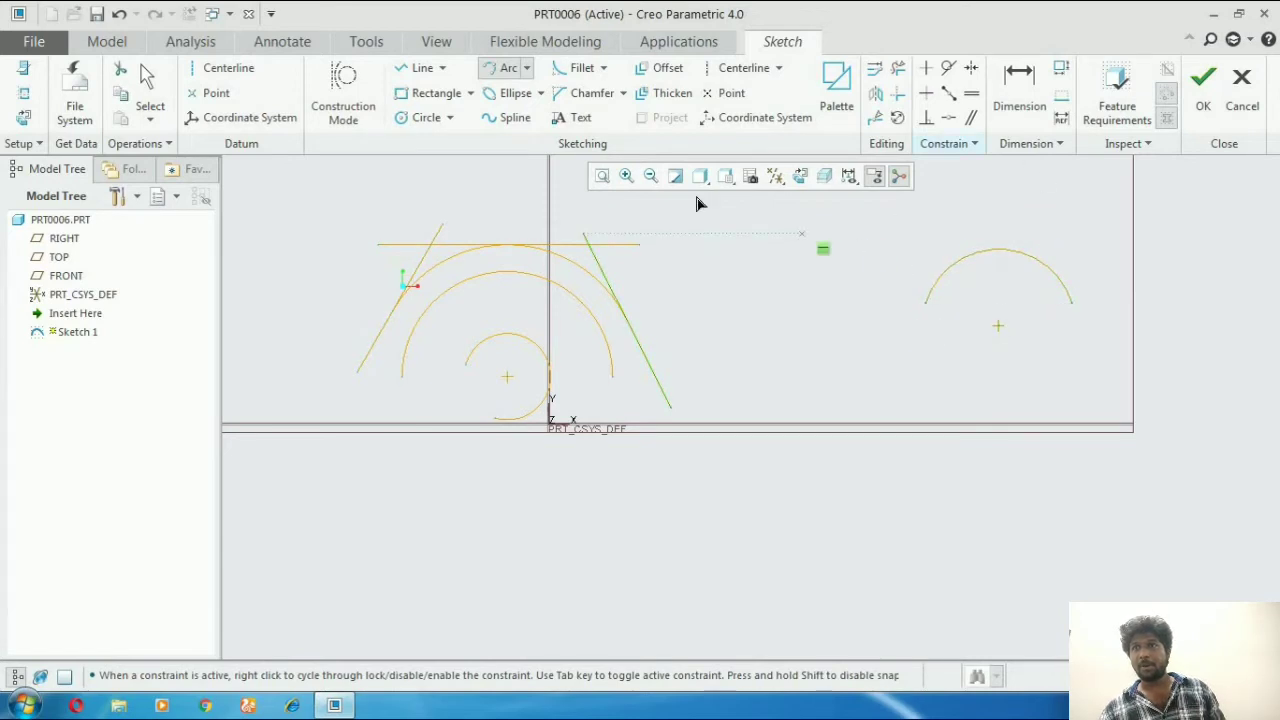
Step: Sketch three Concentric arcs around the new 3-point arc's center, one smaller inside it and two larger outside it
left_click(526, 68)
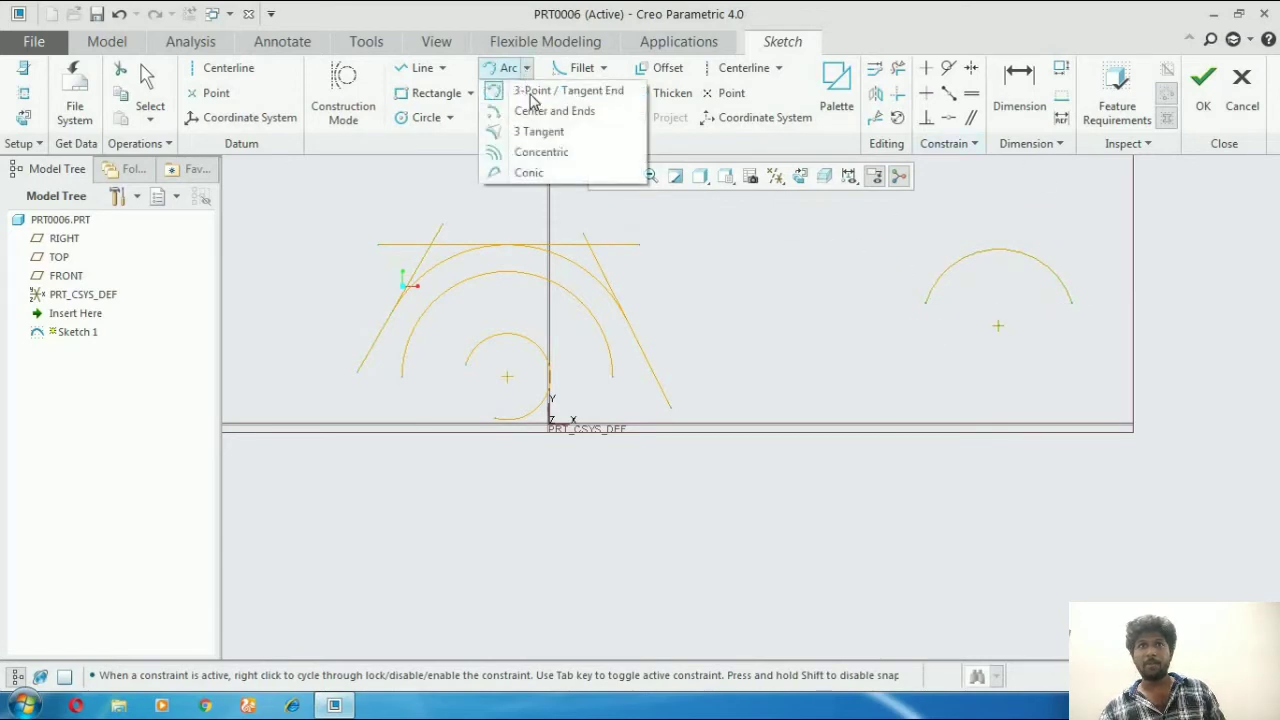
left_click(545, 153)
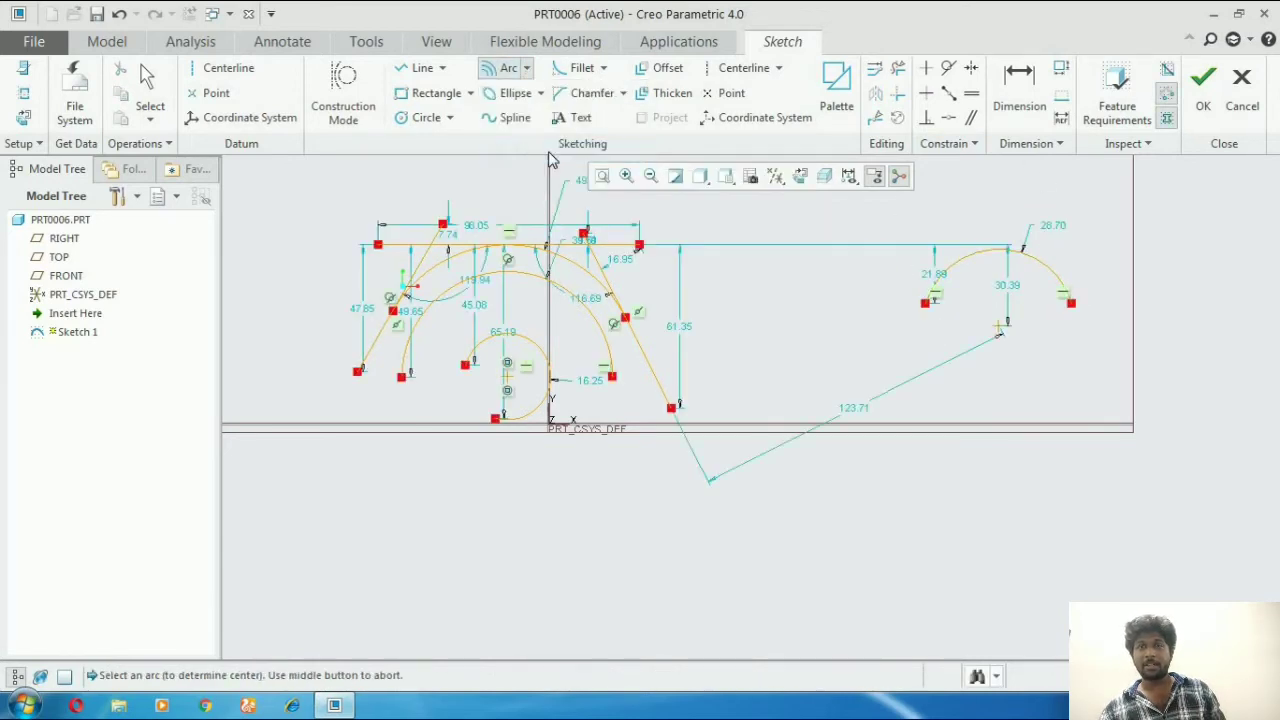
left_click(966, 262)
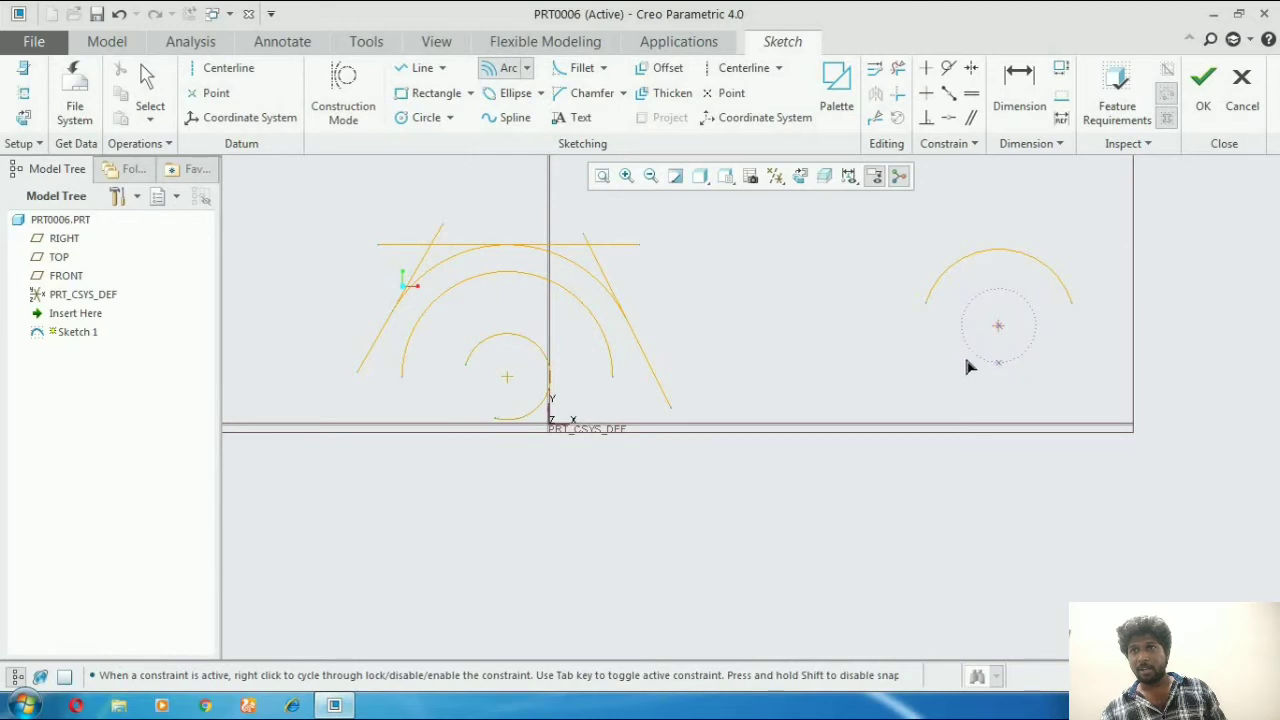
left_click(987, 289)
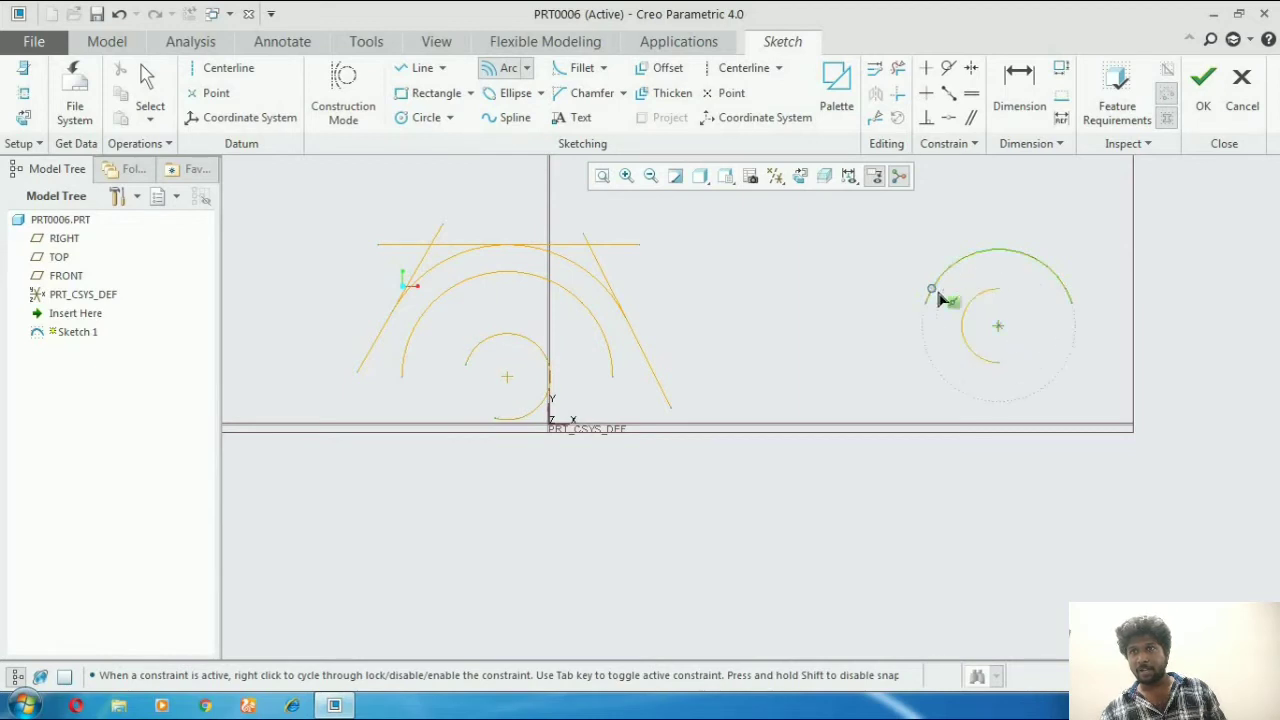
left_click(884, 290)
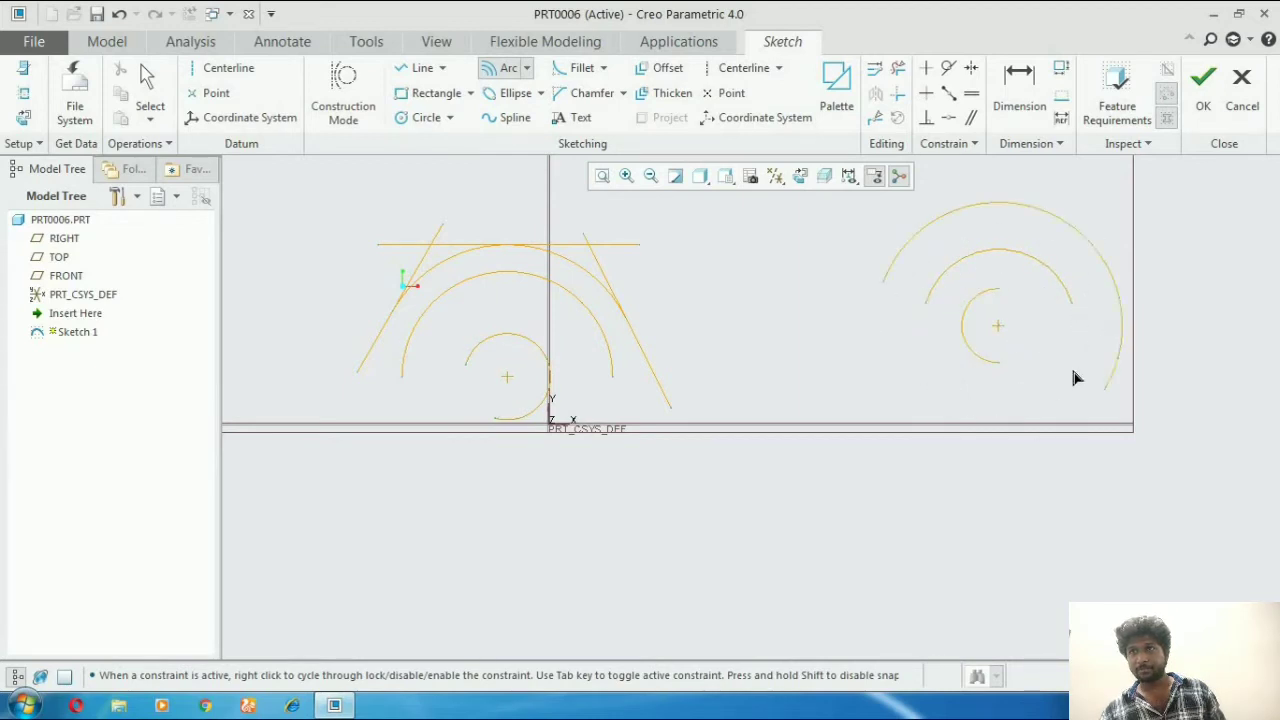
left_click(867, 434)
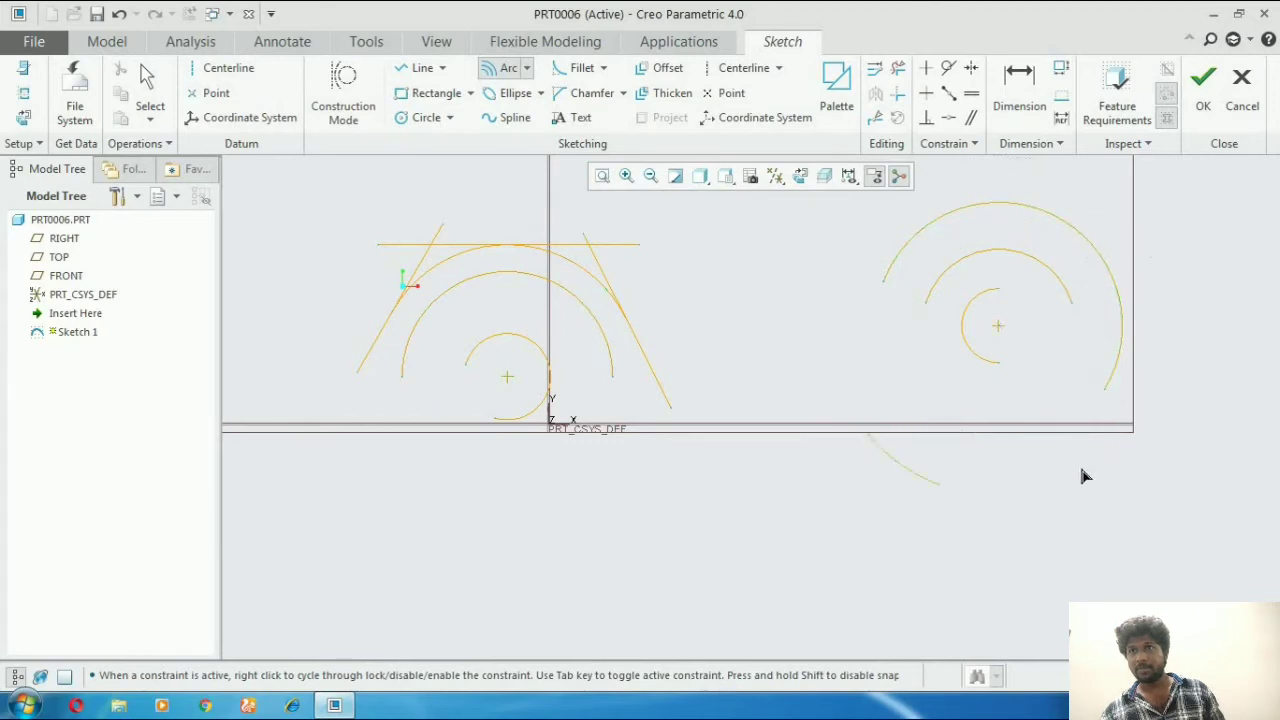
left_click(852, 291)
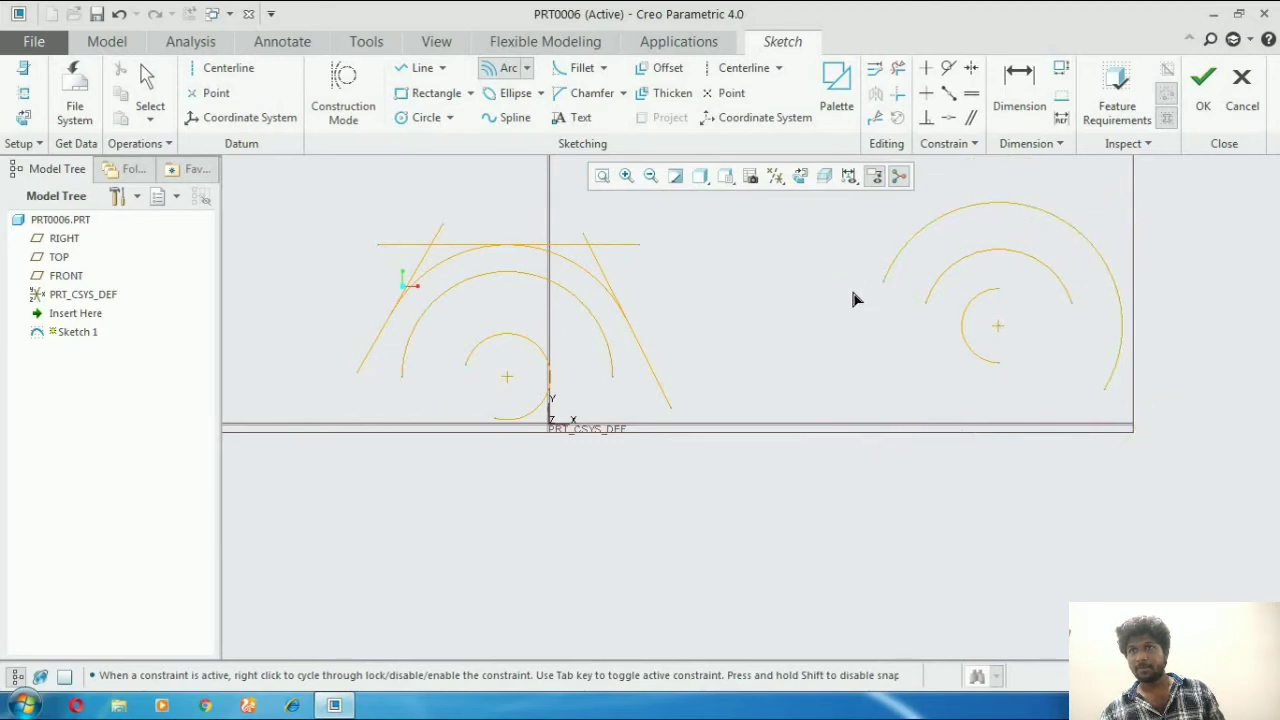
left_click(987, 296)
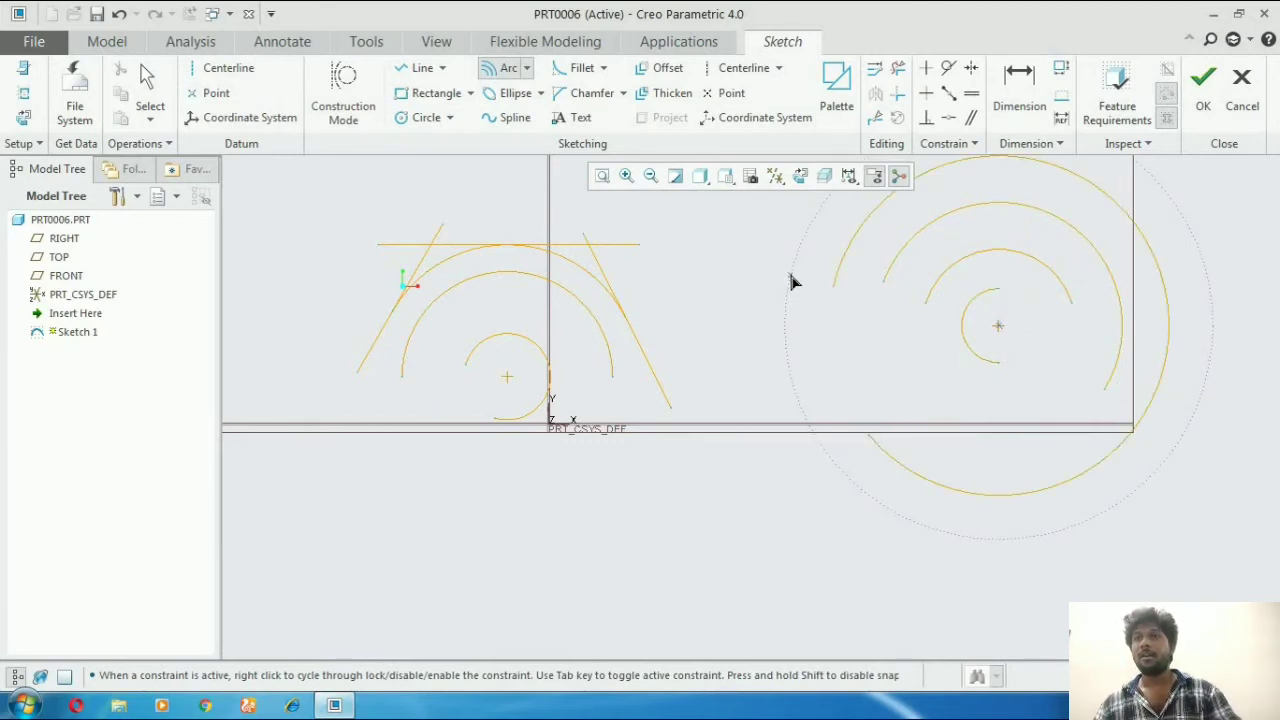
left_click(905, 388)
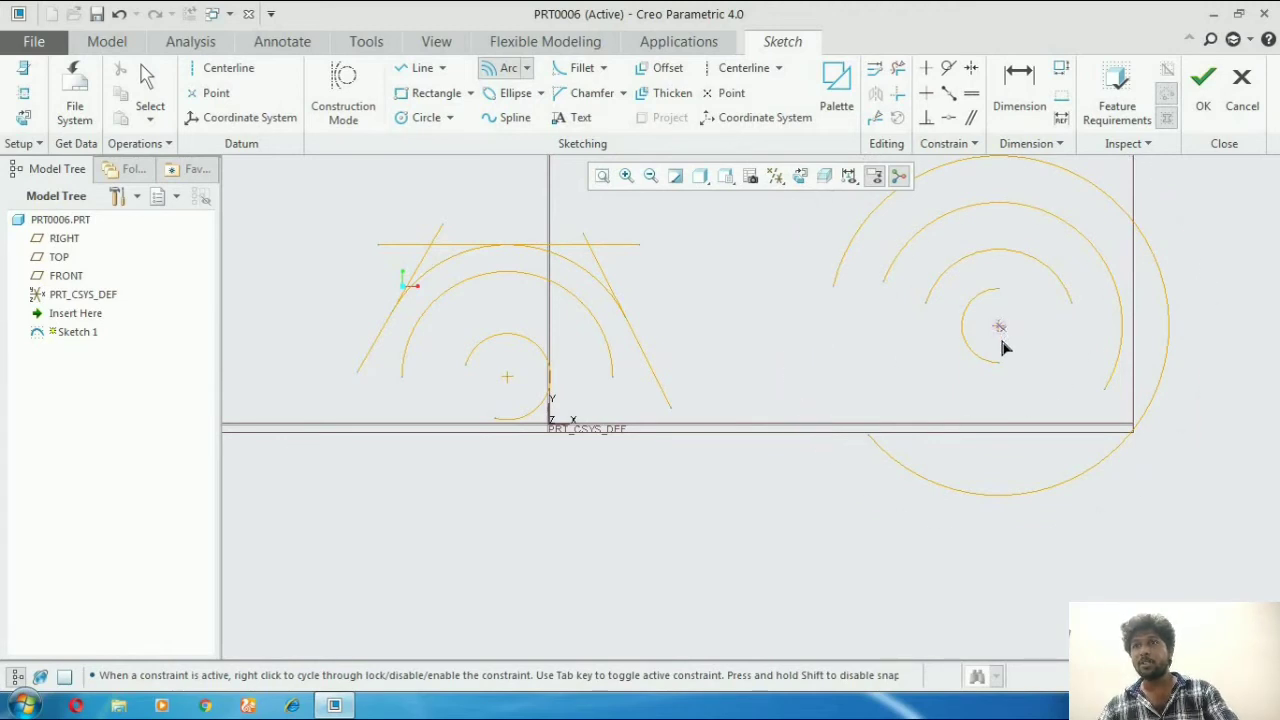
left_click(612, 366)
left_click(527, 68)
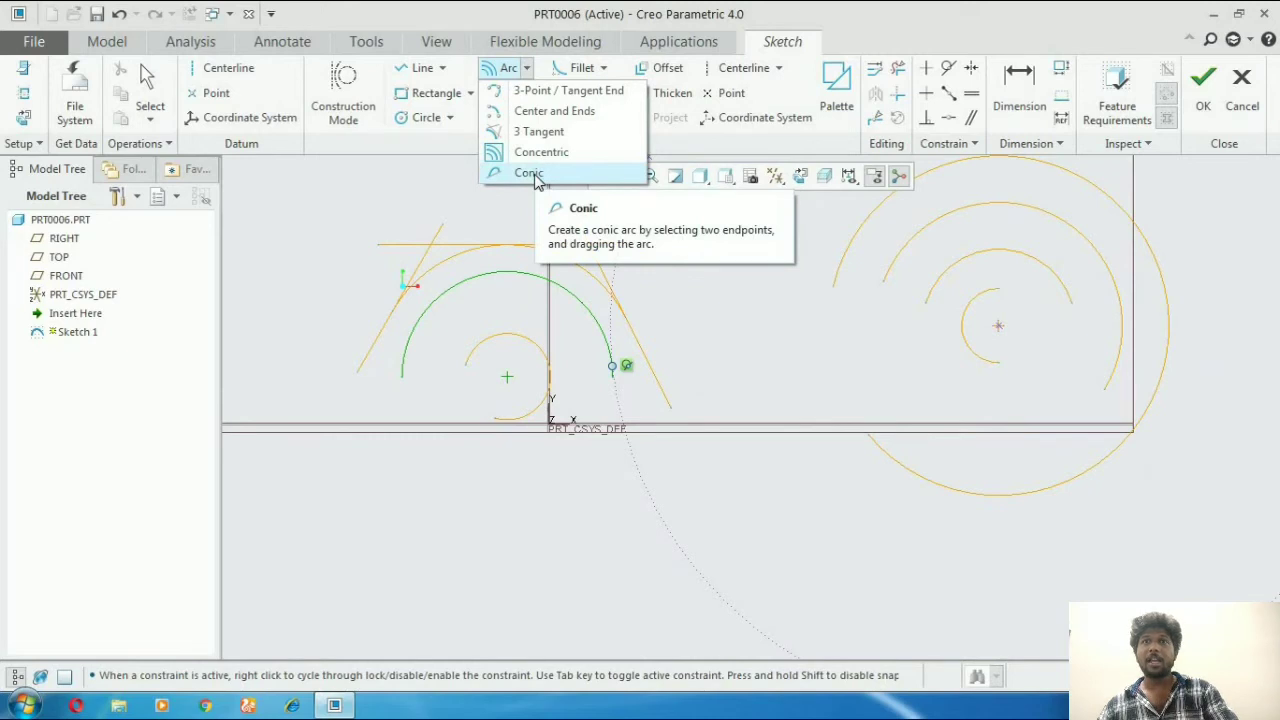
left_click(460, 128)
left_click(471, 93)
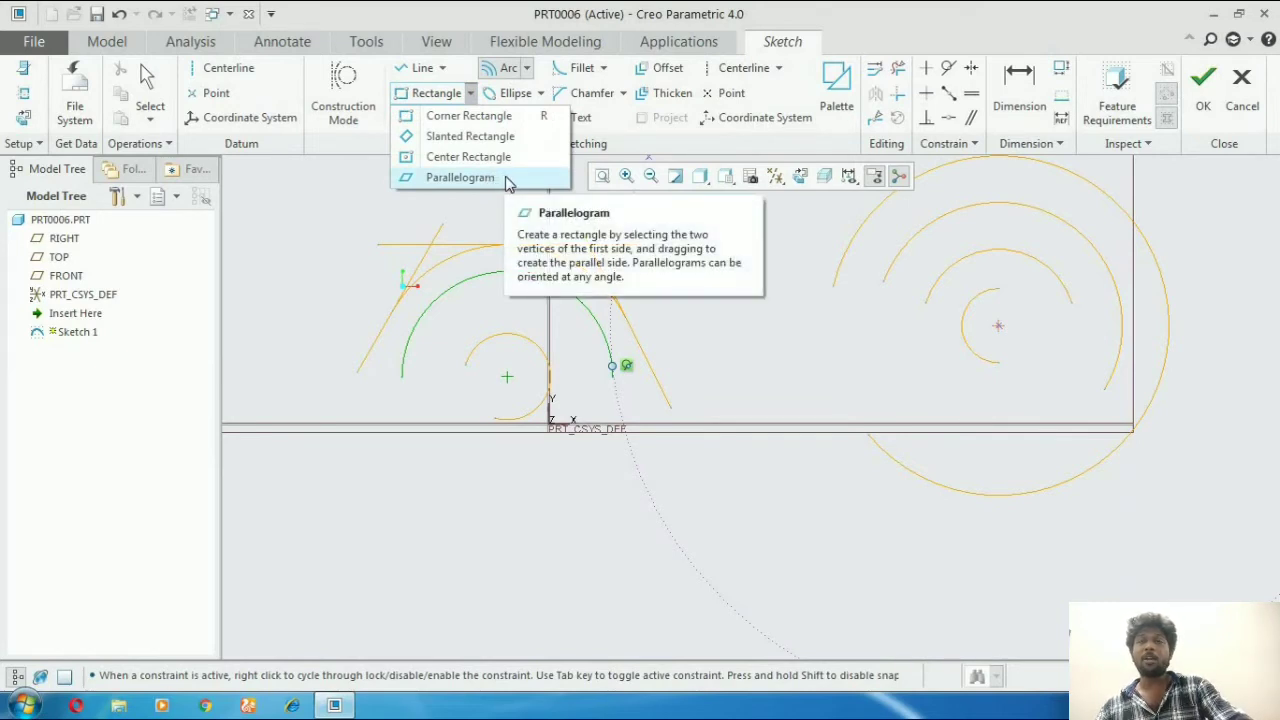
Step: Sketch a Conic arc in the empty area right of the concentric arcs, with its endpoints on a downward slant and its bulge to the right
left_click(526, 67)
left_click(526, 67)
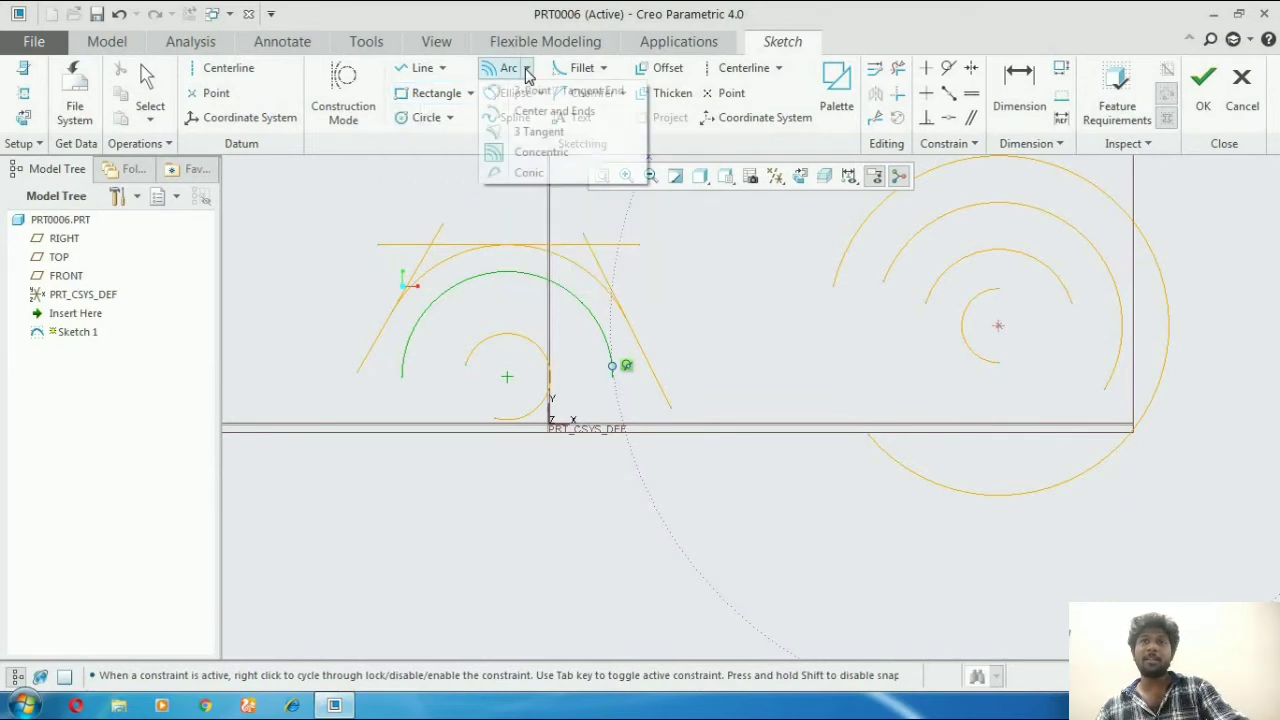
left_click(544, 173)
scroll(551, 257, "up", 5)
scroll(745, 268, "down", 2)
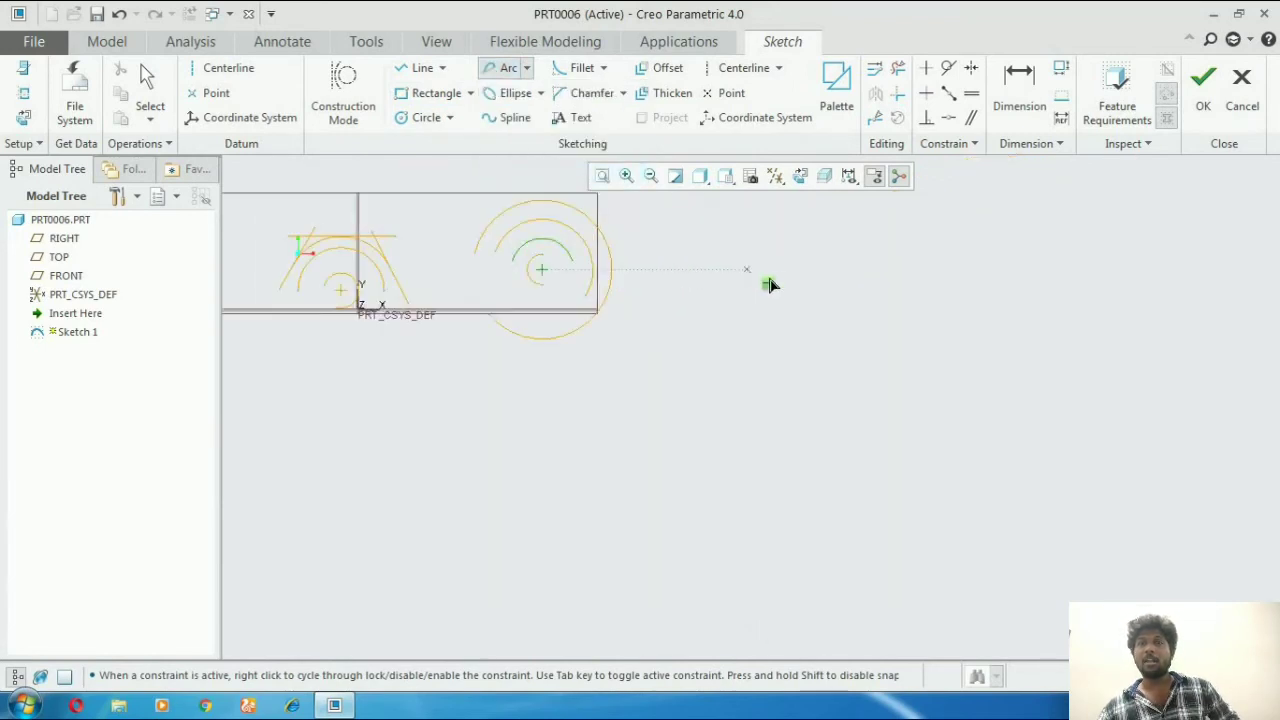
scroll(803, 298, "down", 3)
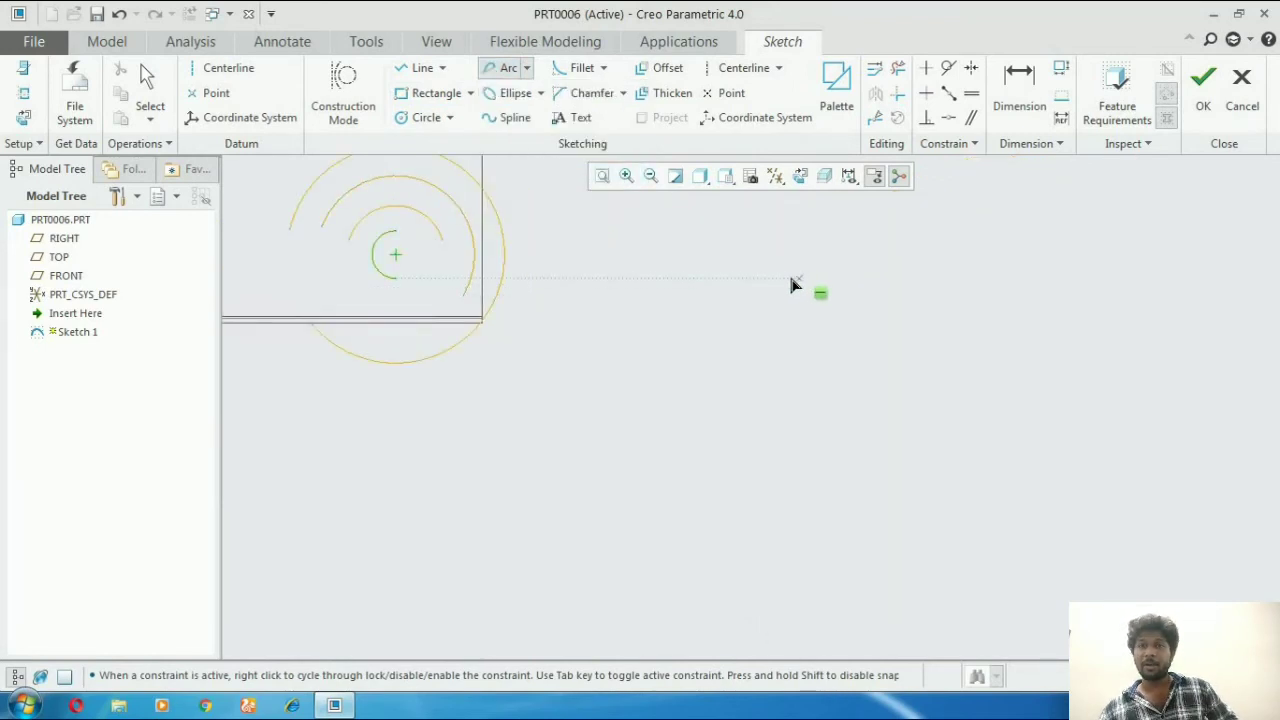
left_click(882, 388)
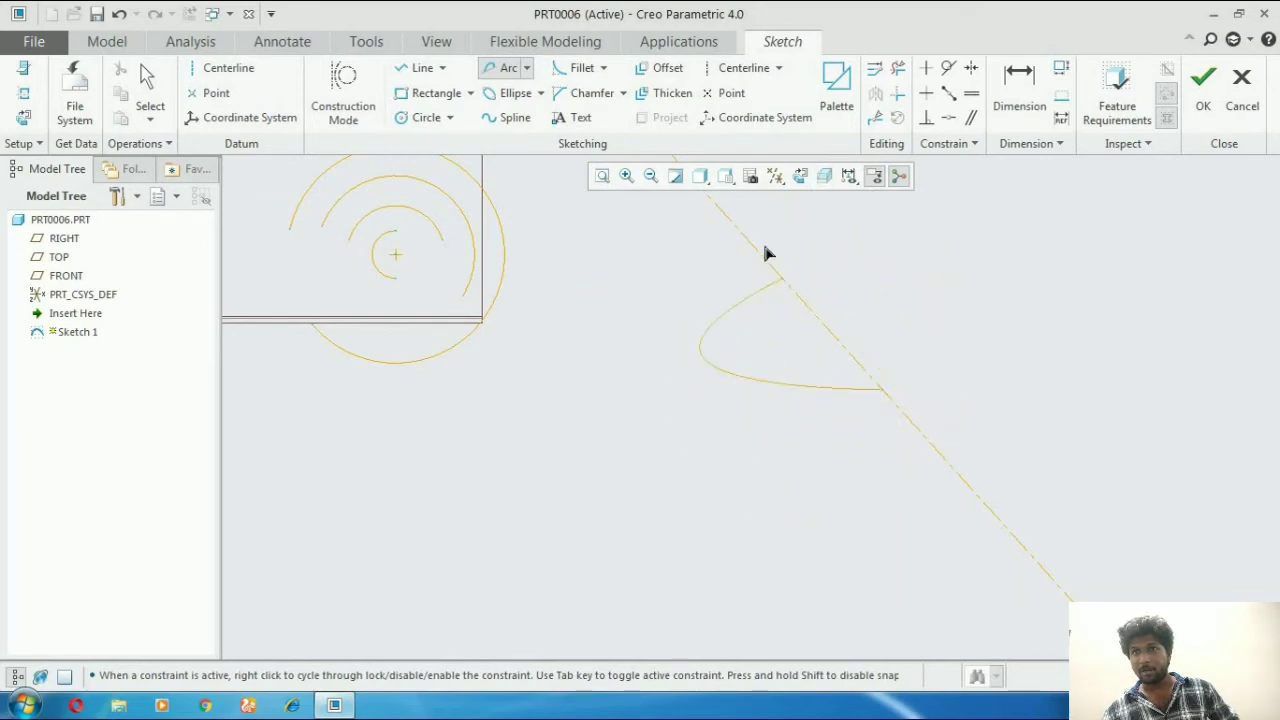
left_click(1006, 340)
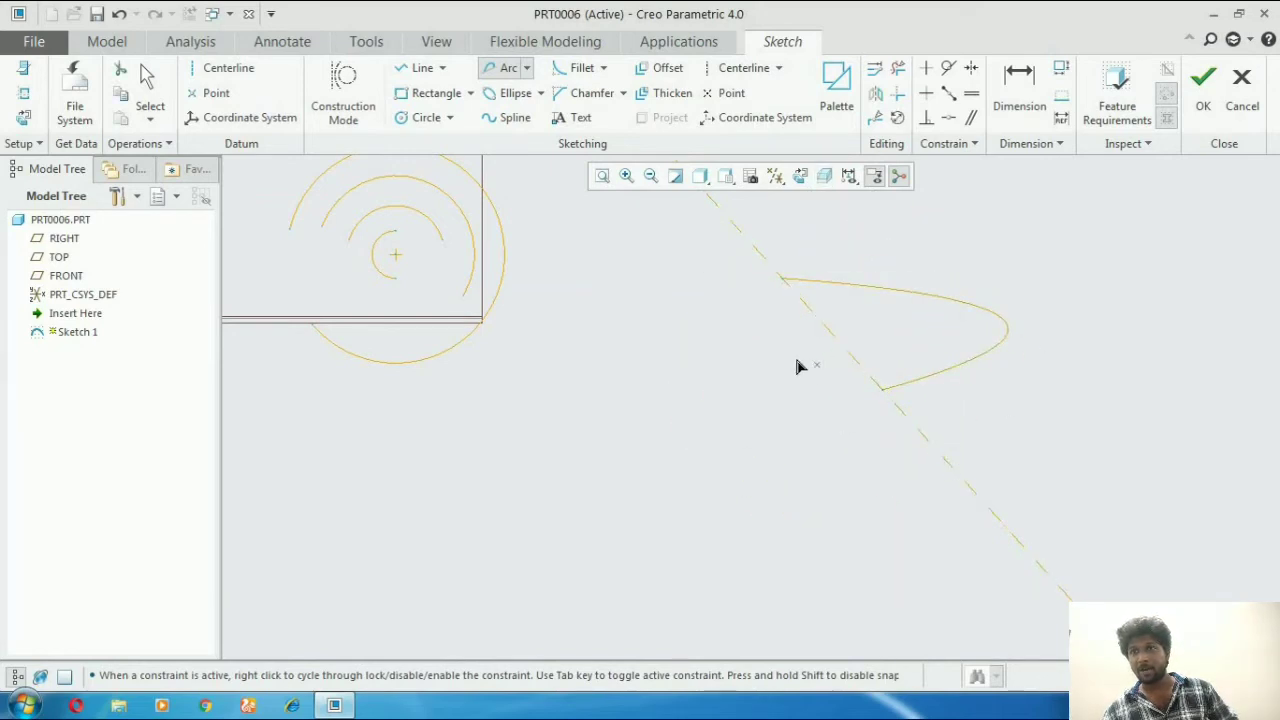
Step: Sketch a second, separate Conic arc in empty space, bulging right from a downward-slanting pair of endpoints, and finish it
scroll(797, 363, "up", 5)
scroll(914, 362, "down", 10)
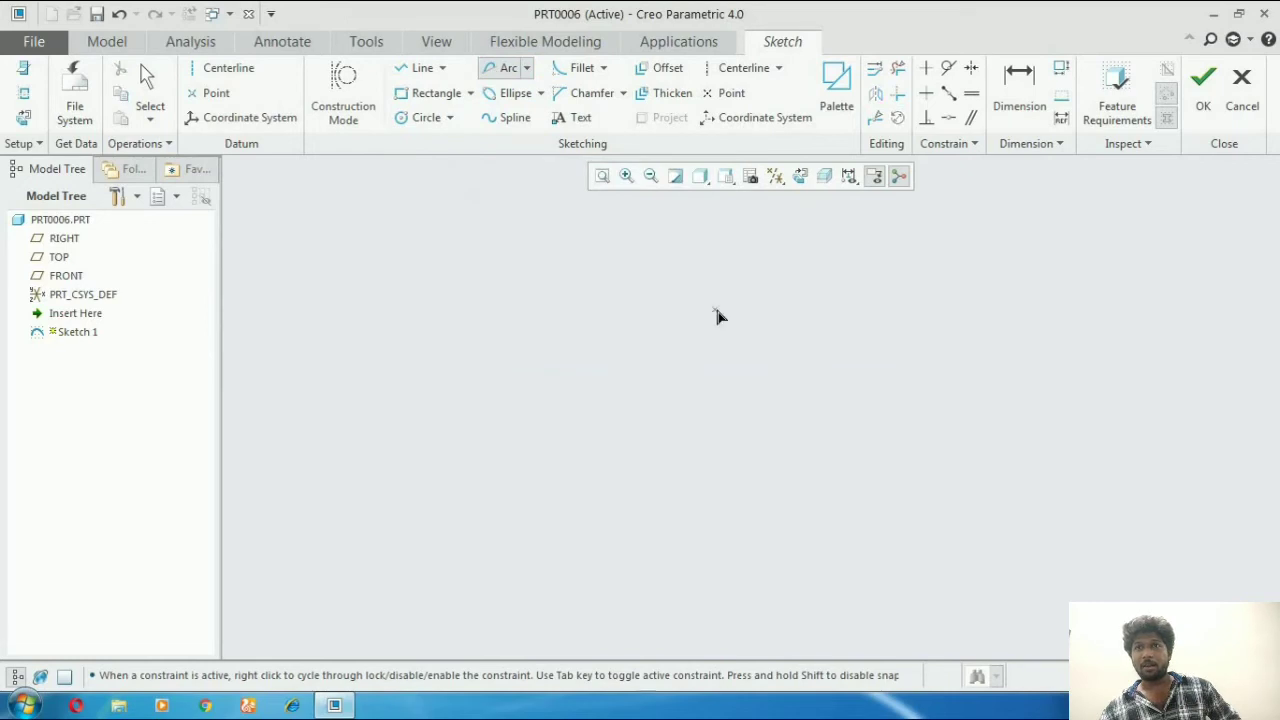
left_click(858, 457)
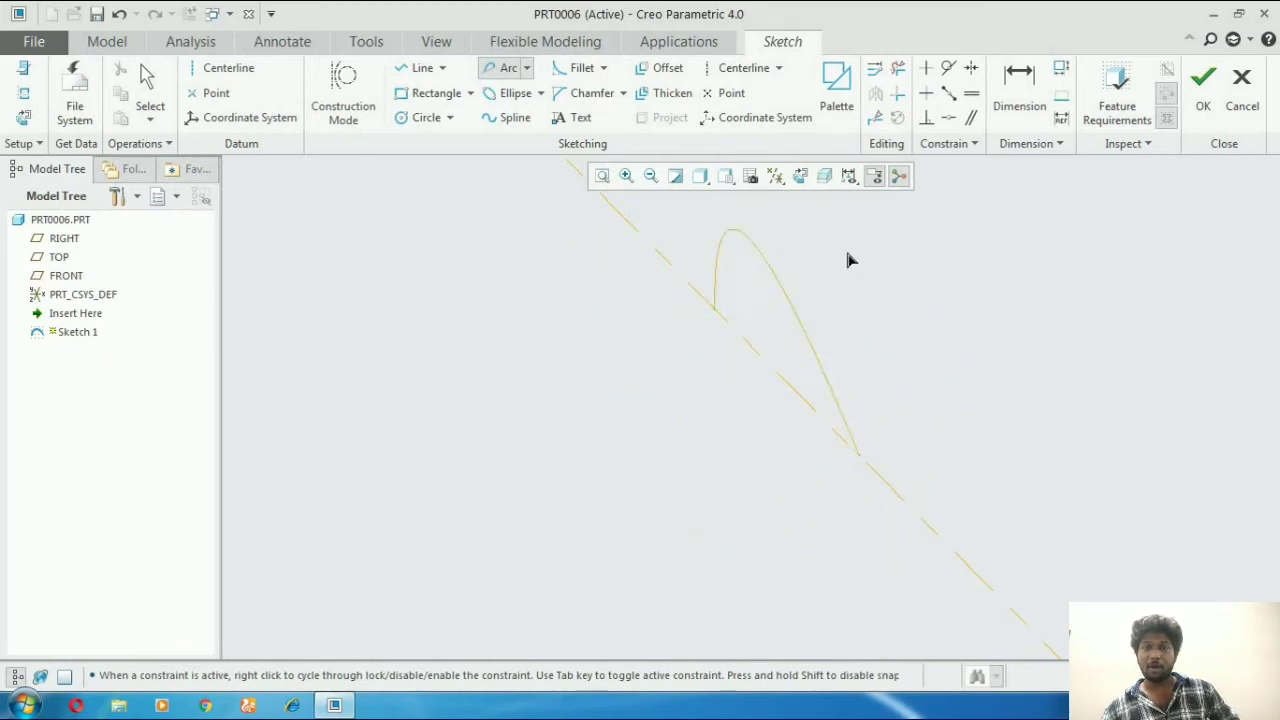
left_click(958, 332)
middle_click(825, 470)
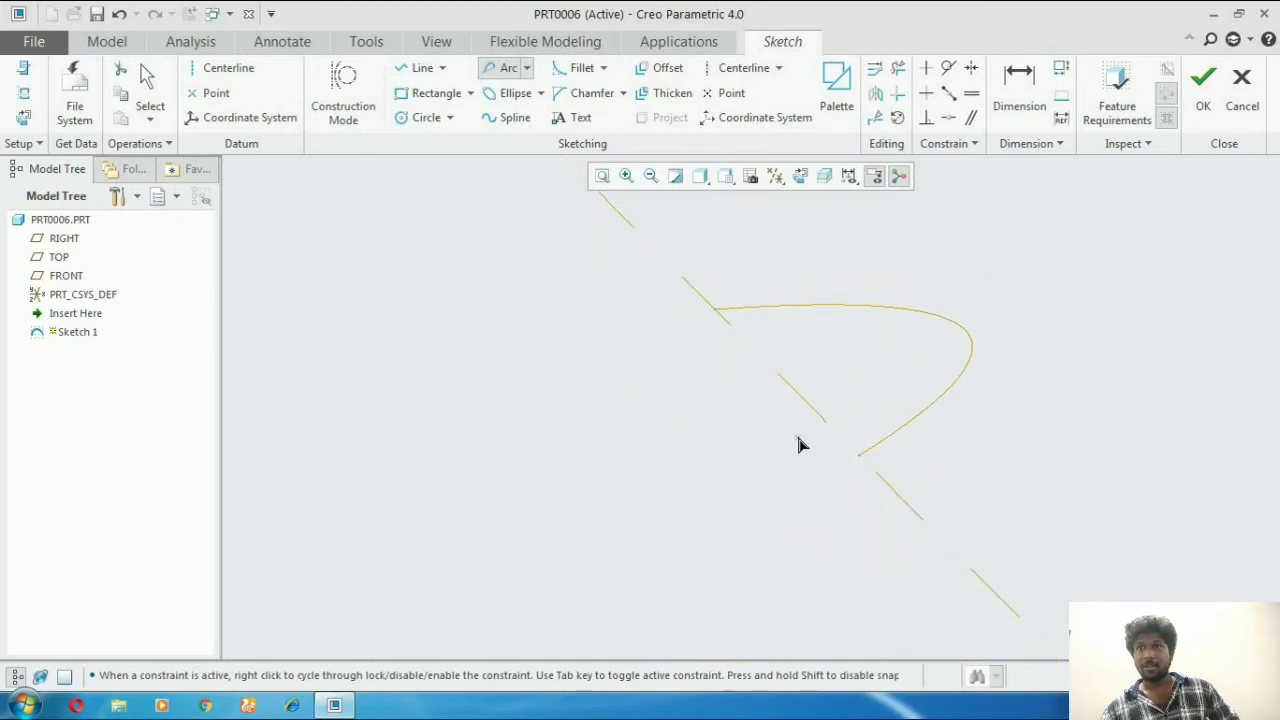
left_click(527, 71)
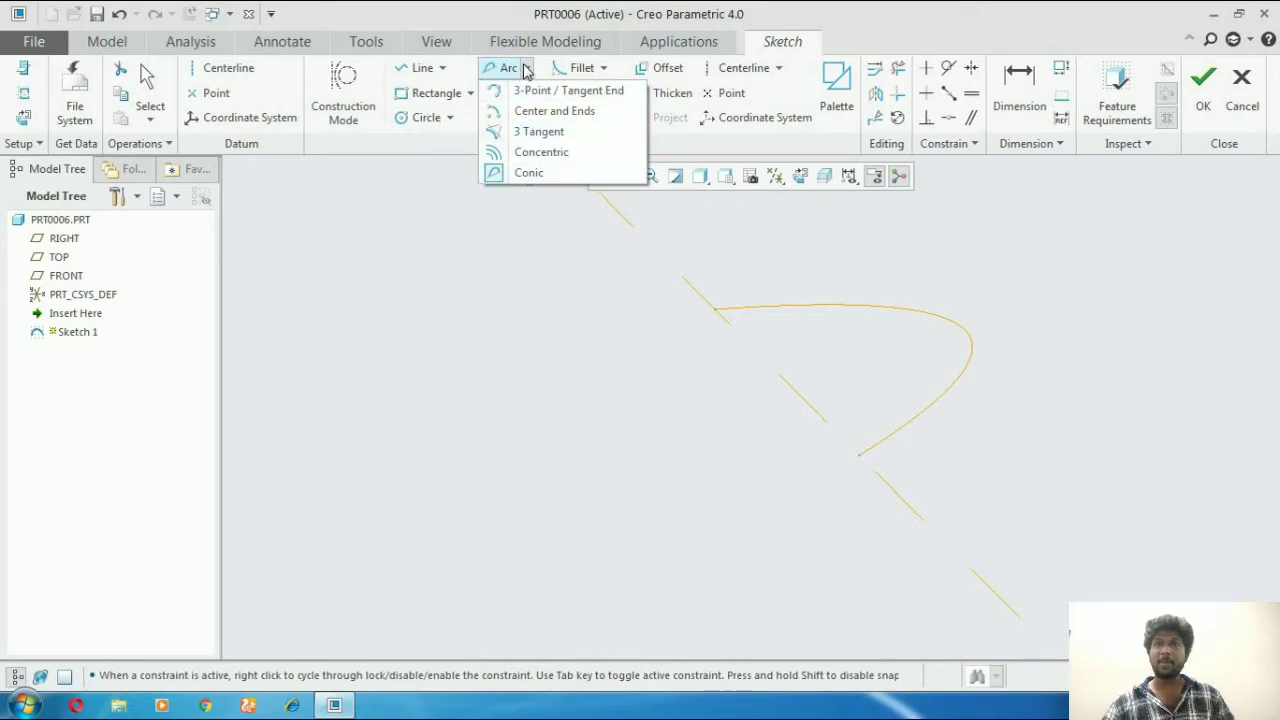
left_click(525, 68)
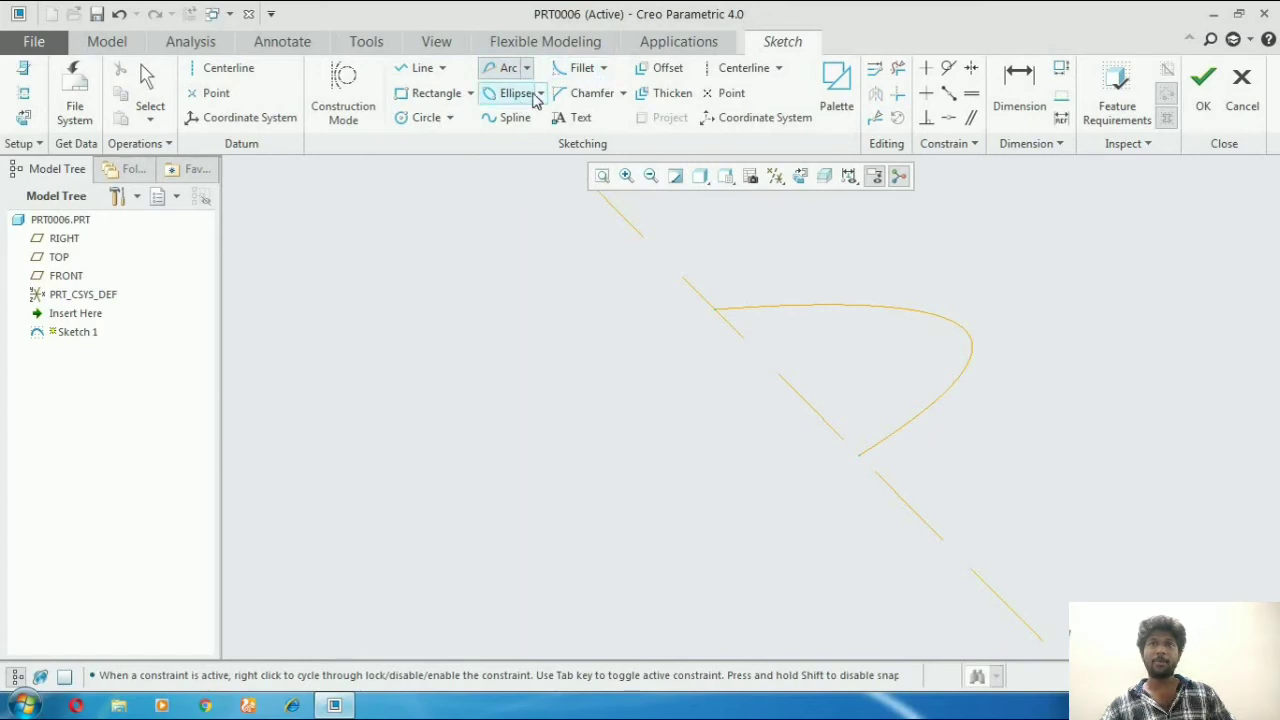
Step: Sketch a nearly circular Axis Ends Ellipse with a horizontal first axis in the empty area right of the second conic arc
left_click(541, 94)
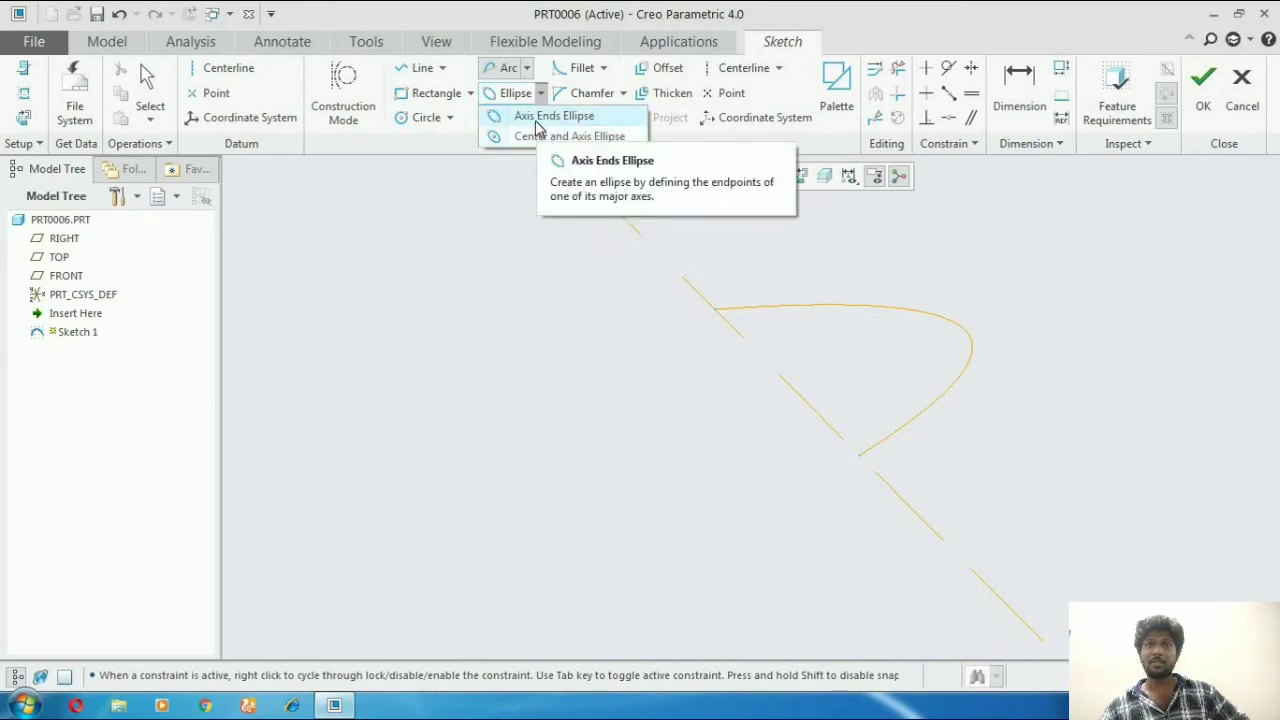
left_click(537, 124)
scroll(490, 358, "down", 3)
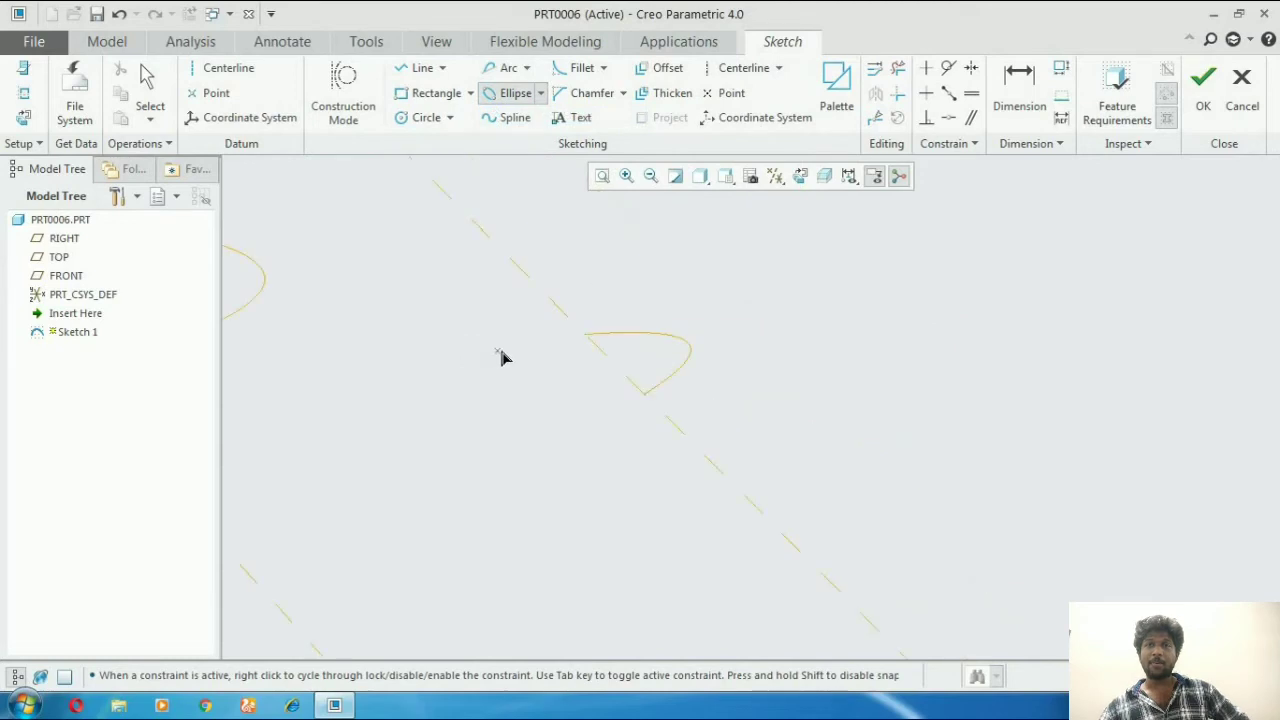
scroll(594, 400, "down", 5)
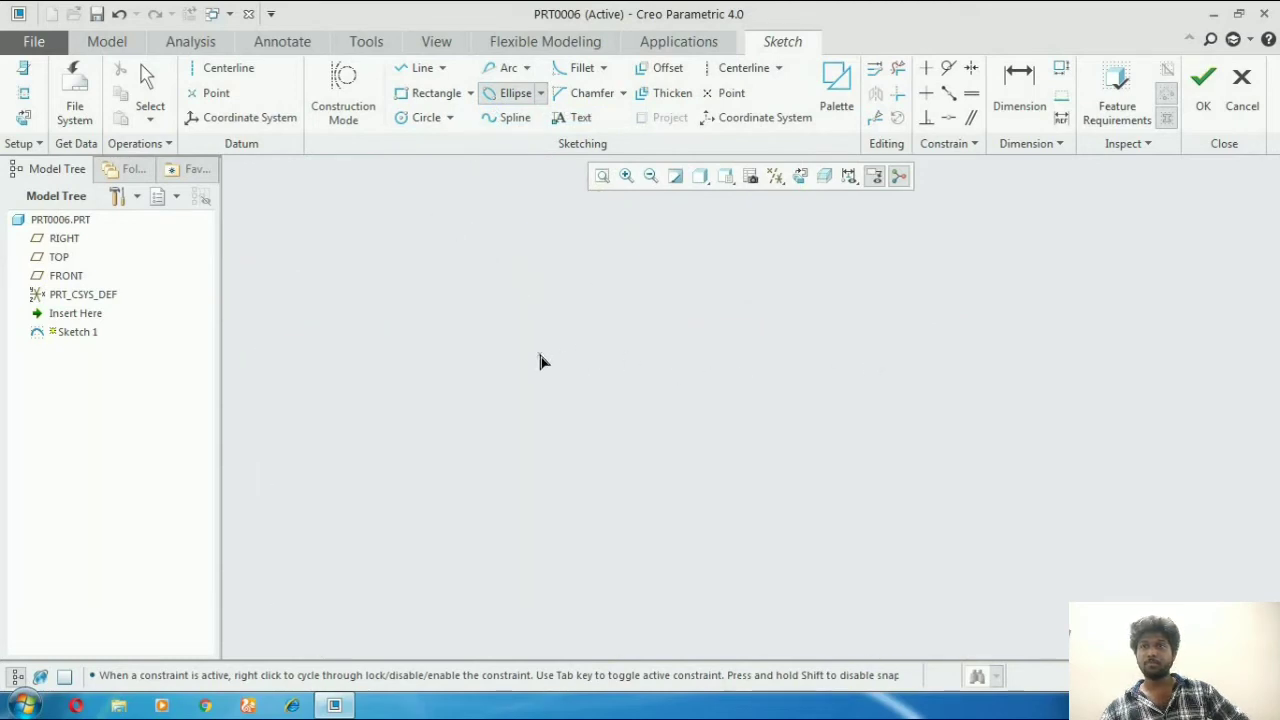
left_click(539, 355)
left_click(826, 355)
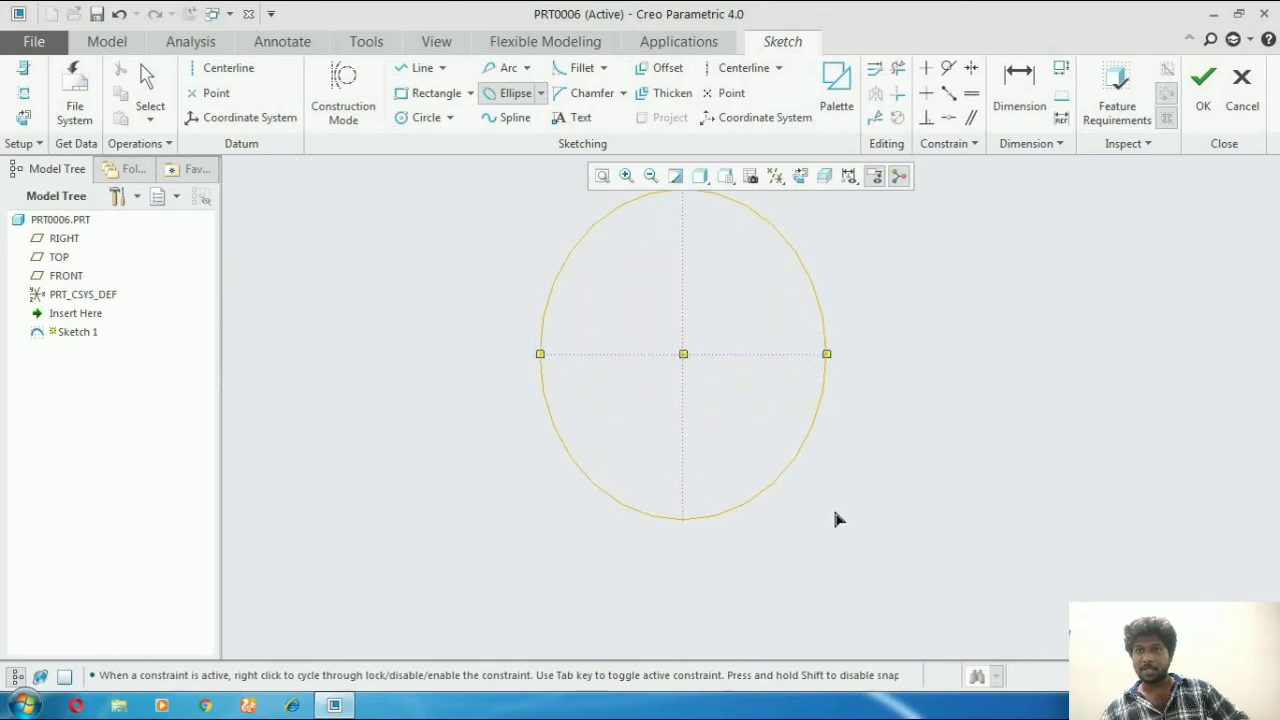
left_click(822, 442)
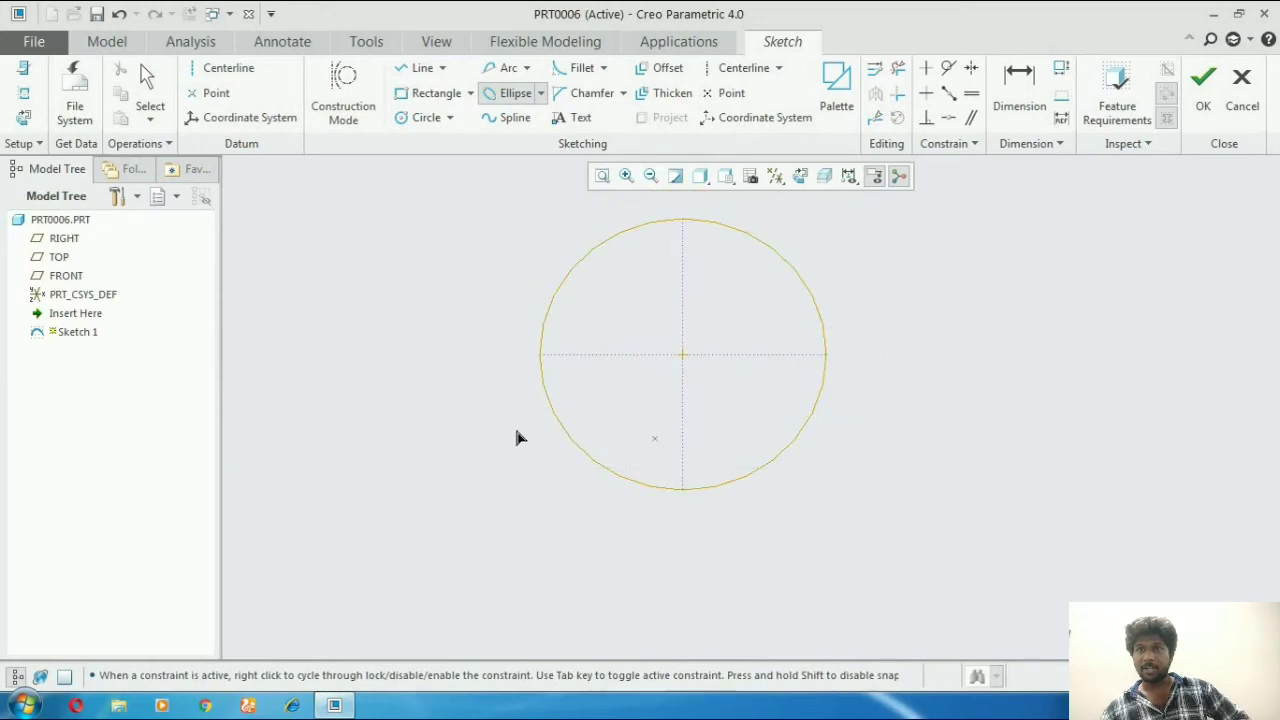
Step: Sketch a second, much flatter Axis Ends Ellipse with a horizontal major axis to the right of the nearly circular one
scroll(497, 412, "down", 5)
scroll(694, 437, "up", 5)
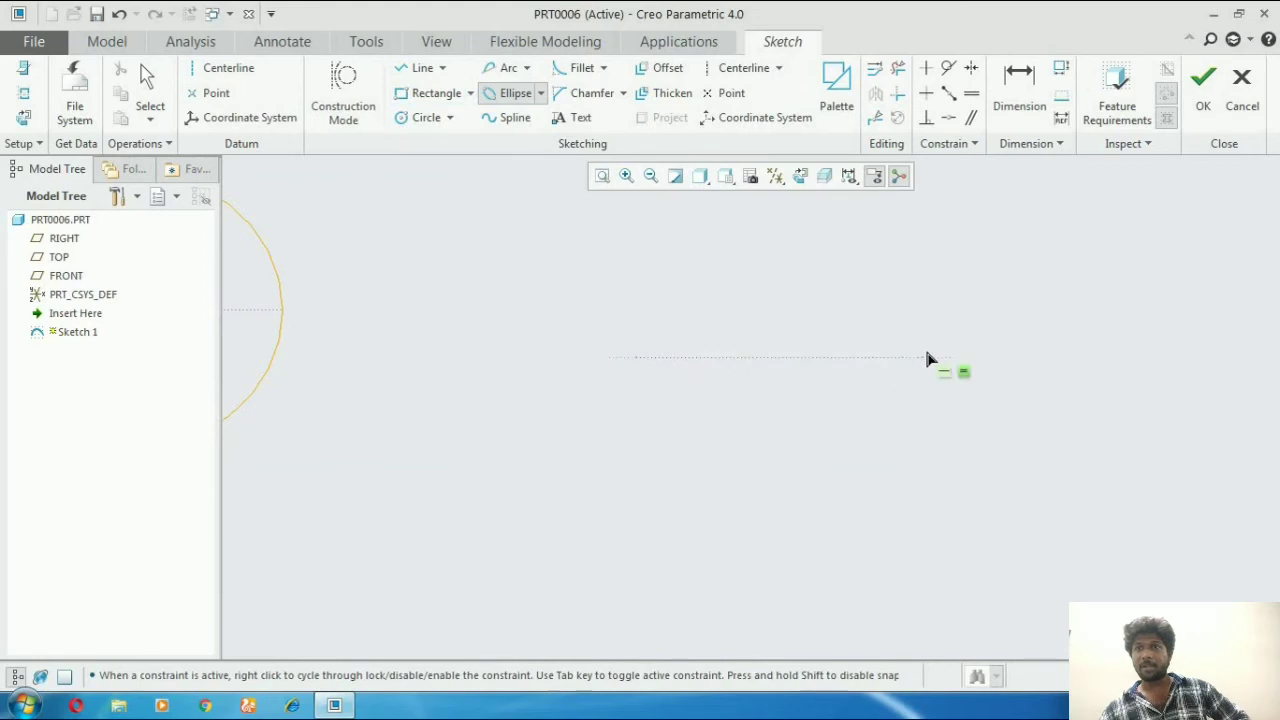
left_click(923, 358)
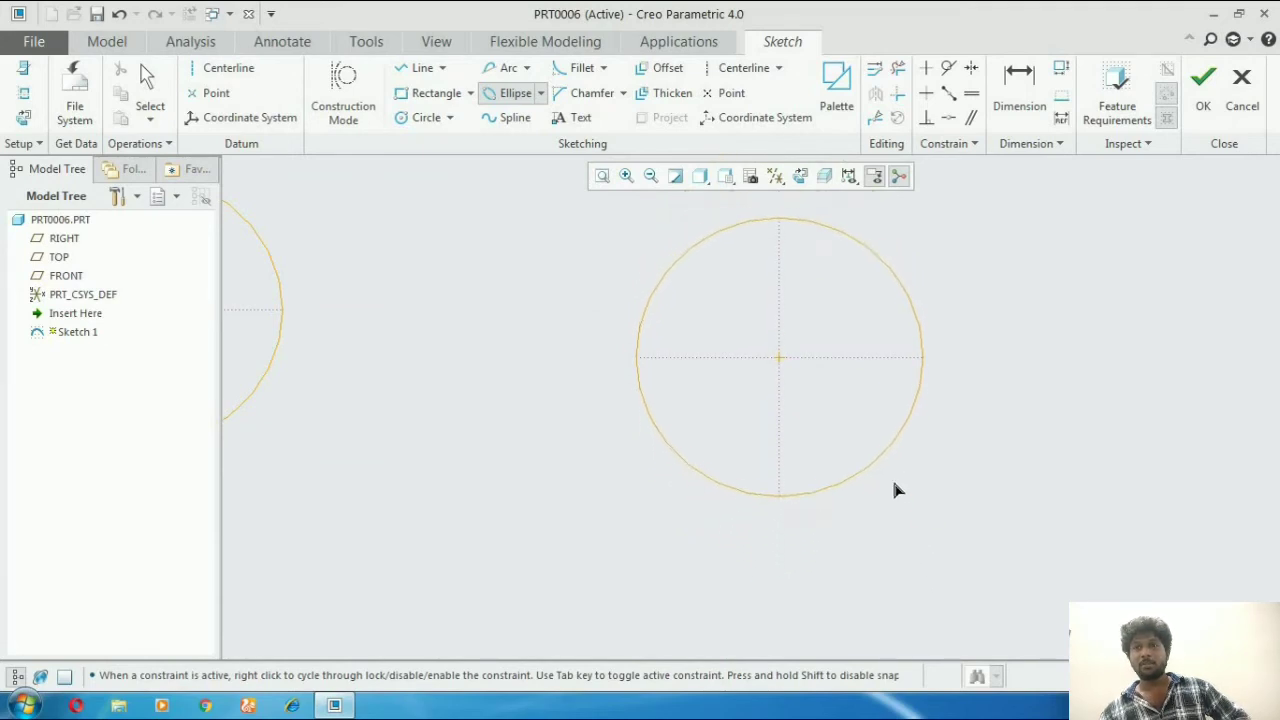
left_click(866, 405)
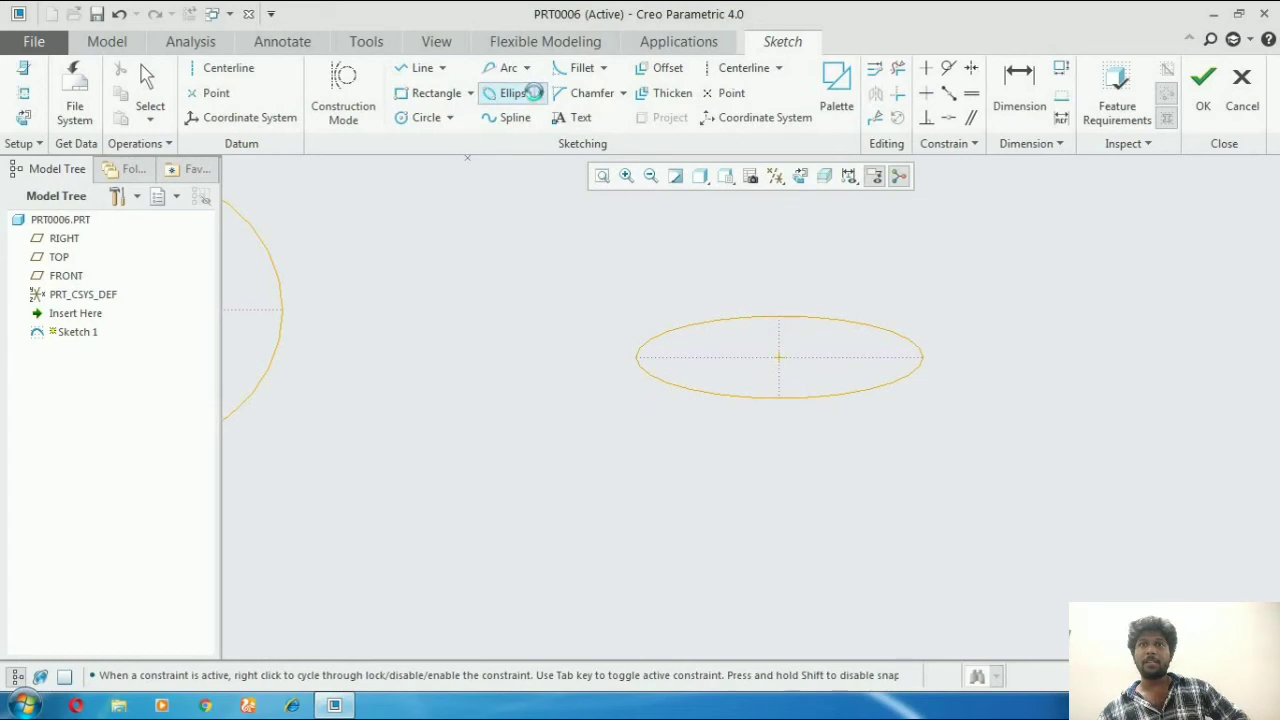
Step: Sketch a tall Center and Axis Ellipse with a horizontal first axis to the right of the flat ellipse, and leave the ellipse tool
left_click(540, 94)
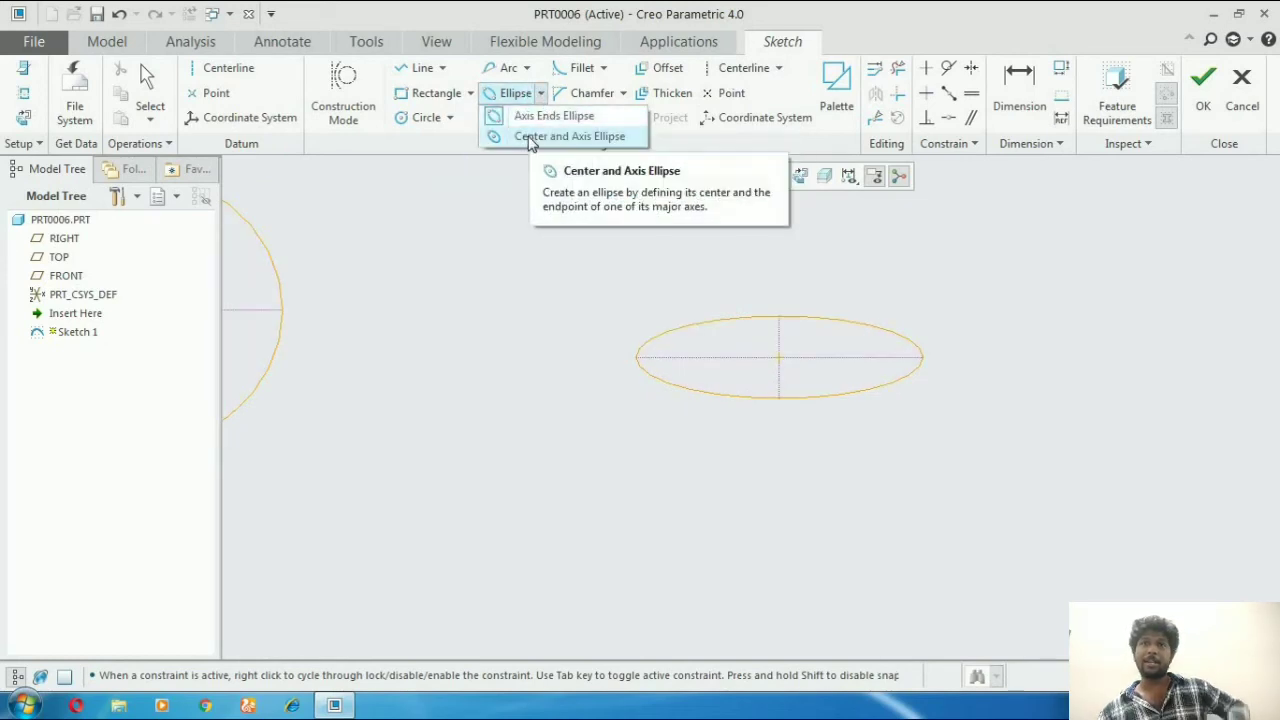
left_click(530, 138)
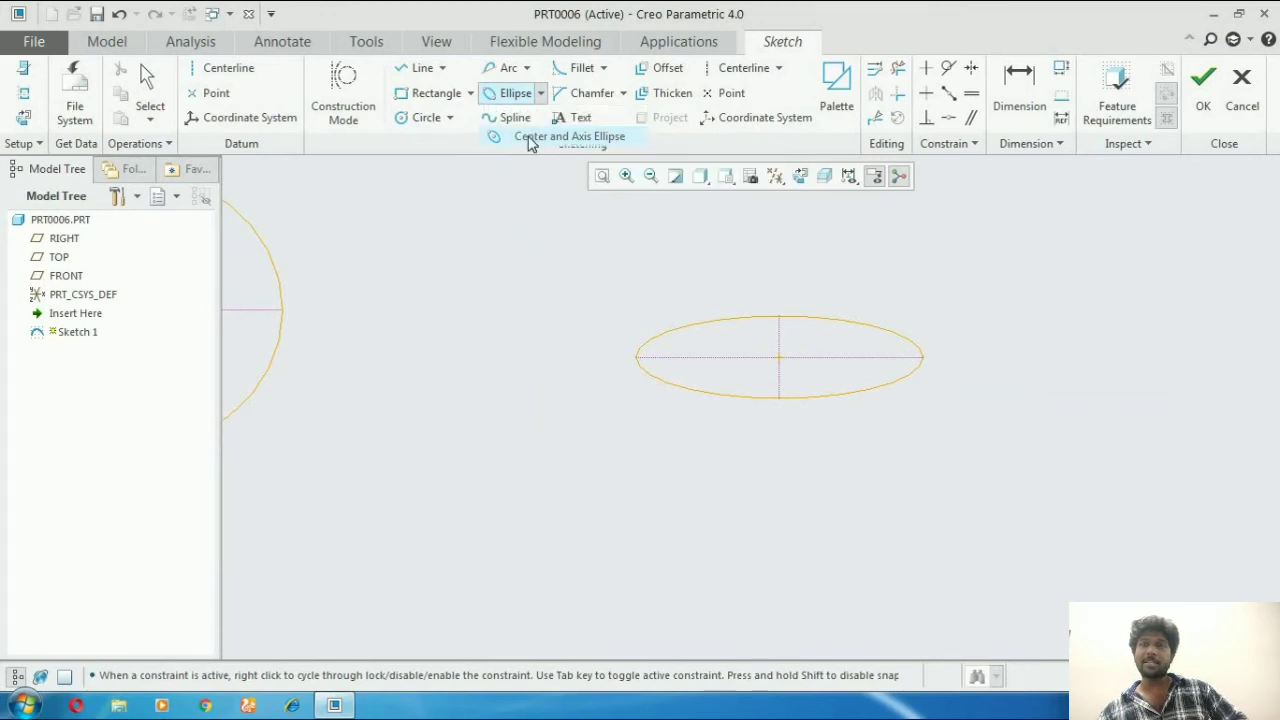
scroll(430, 312, "up", 6)
middle_click_drag(1005, 384, 711, 337, "shift")
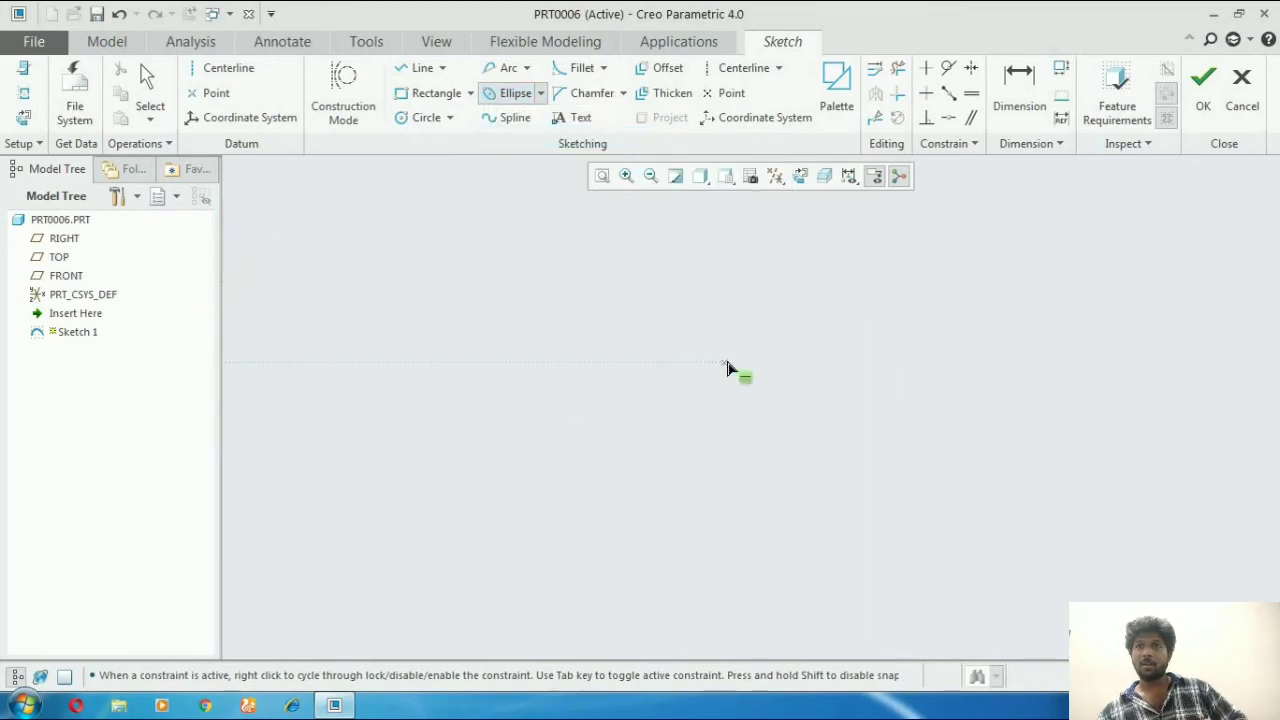
left_click(727, 362)
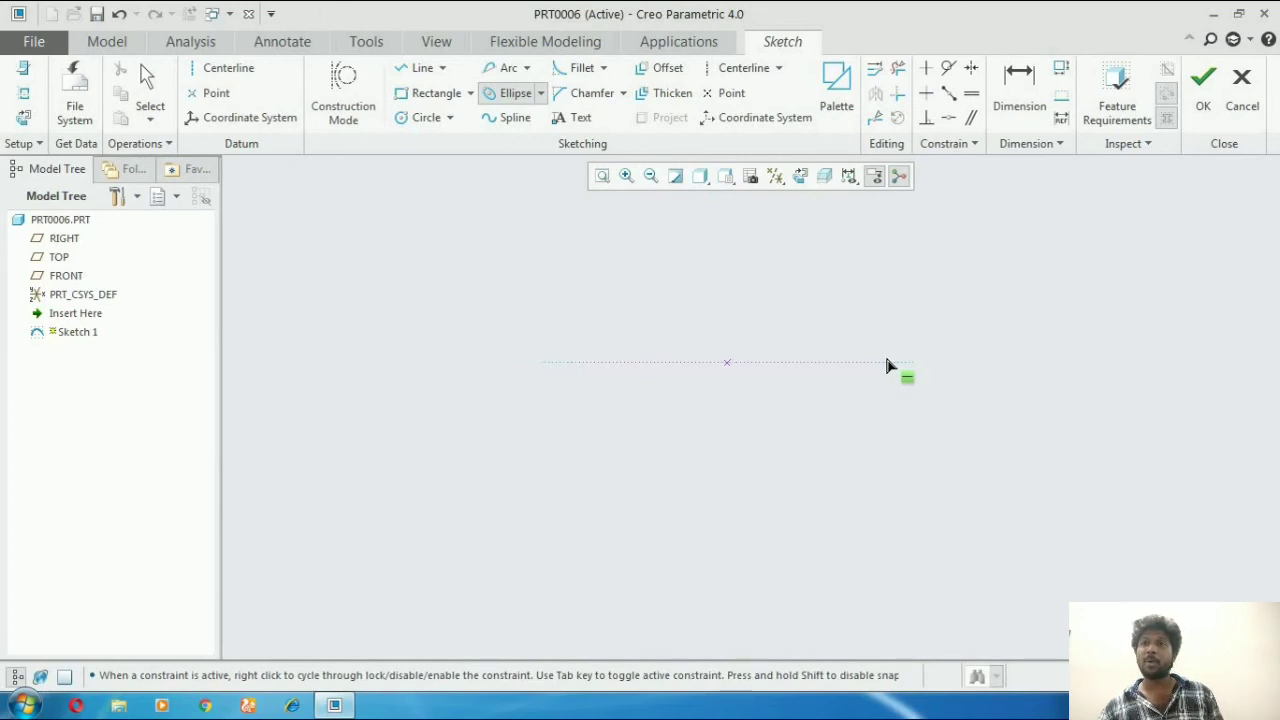
left_click(886, 362)
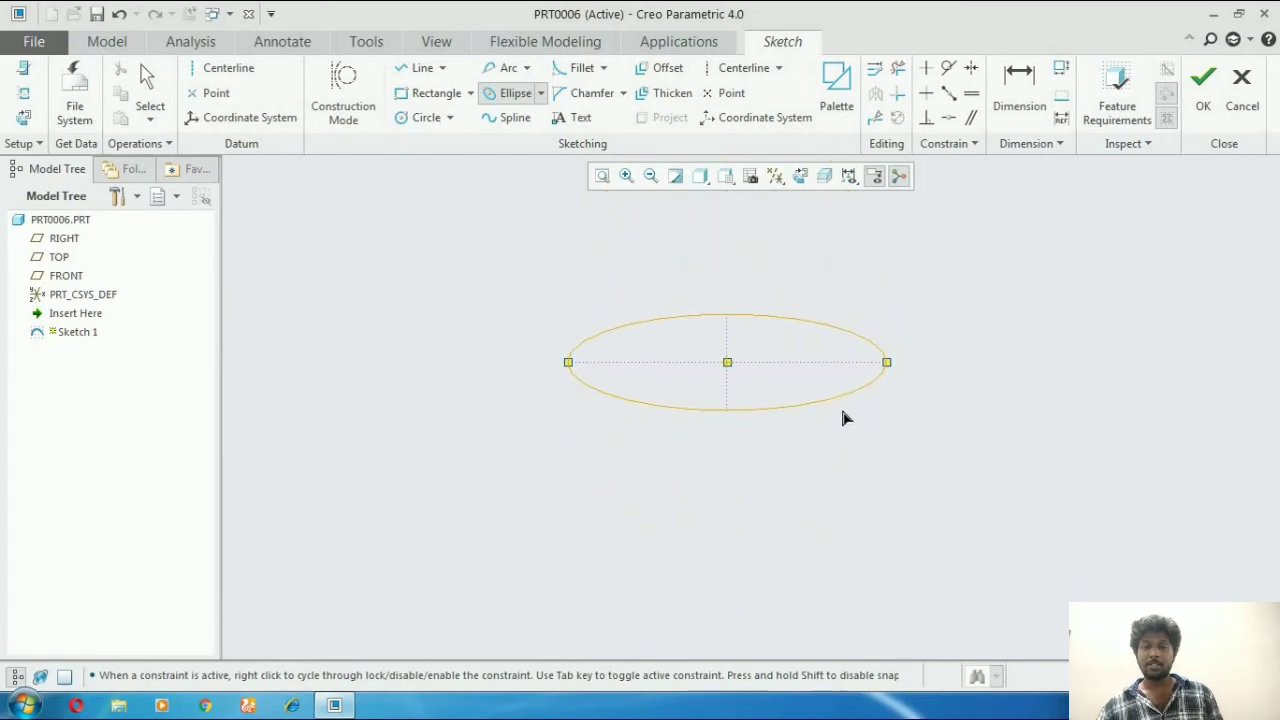
left_click(812, 642)
scroll(668, 384, "down", 5)
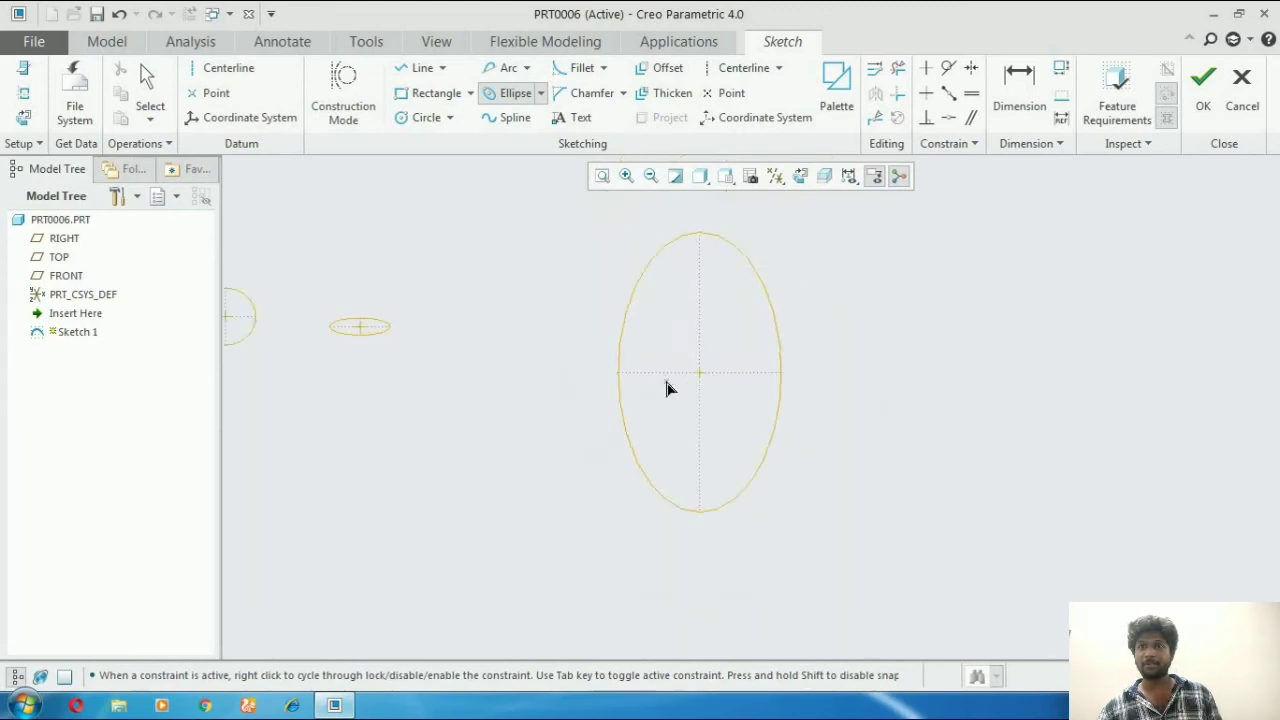
scroll(852, 343, "up", 4)
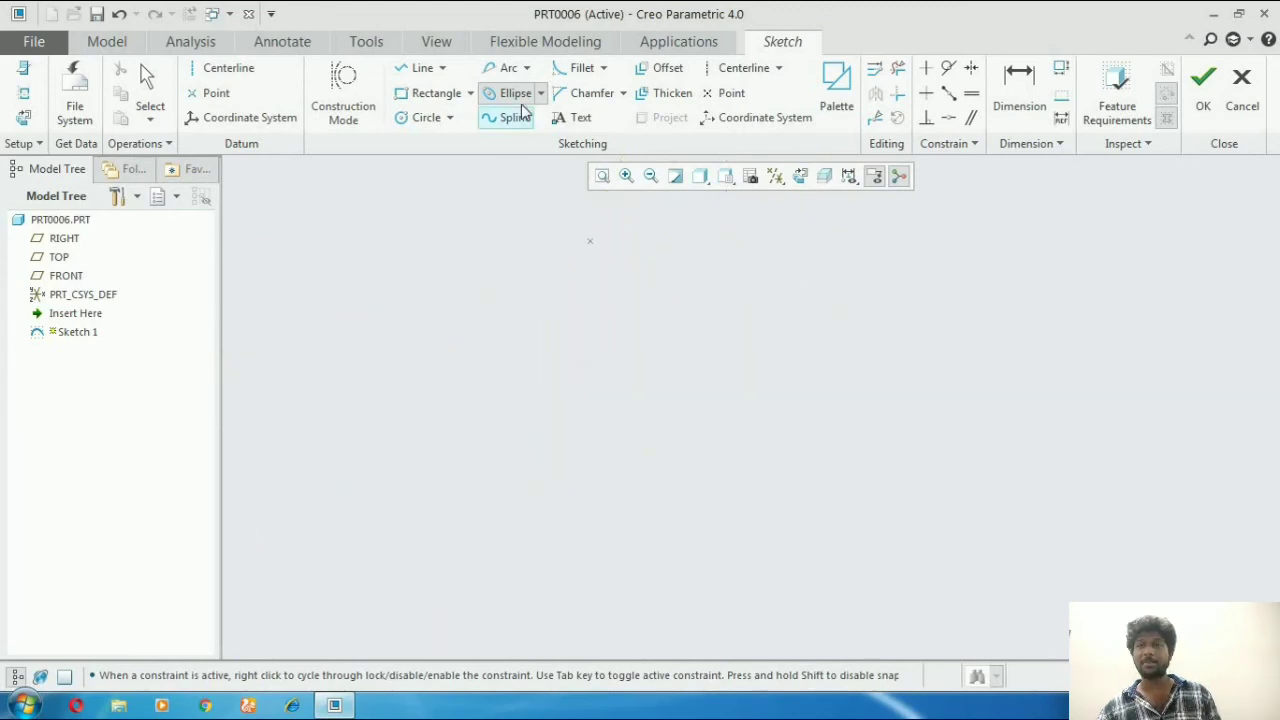
left_click(145, 78)
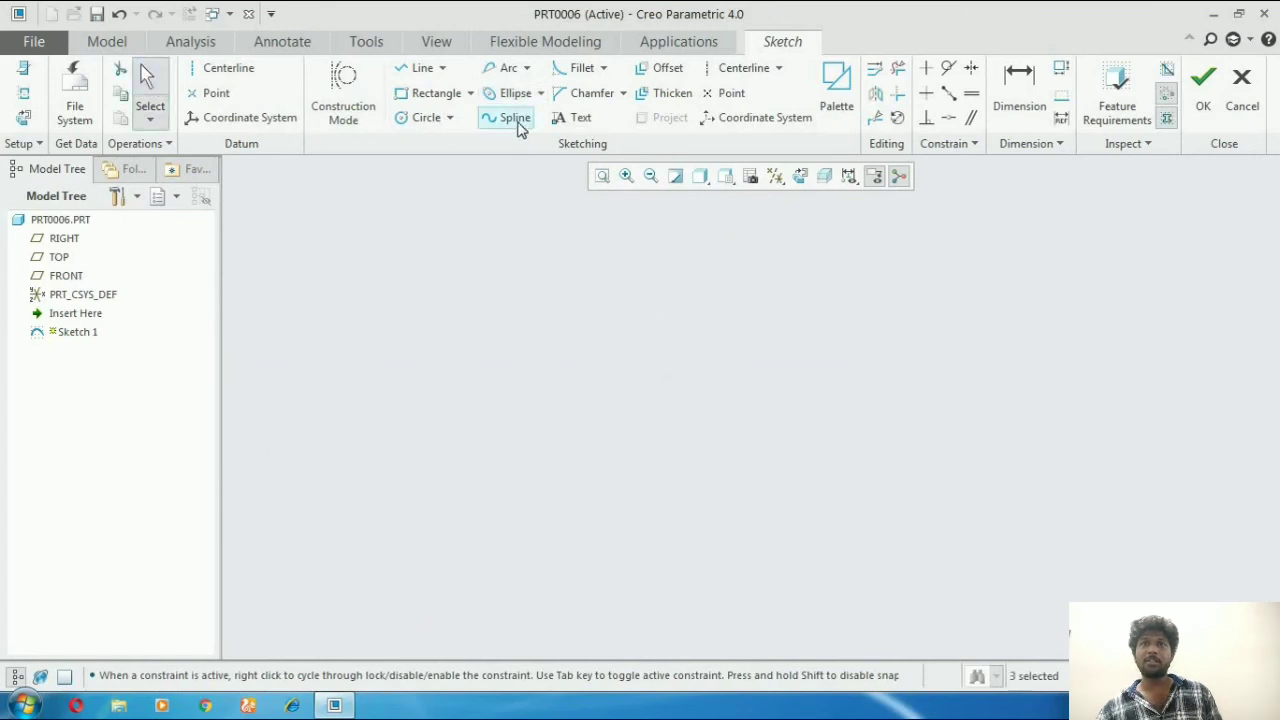
Step: Sketch a wavy nine-point Spline running left to right in the empty area beyond the tall ellipse, alternating high and low points
left_click(516, 121)
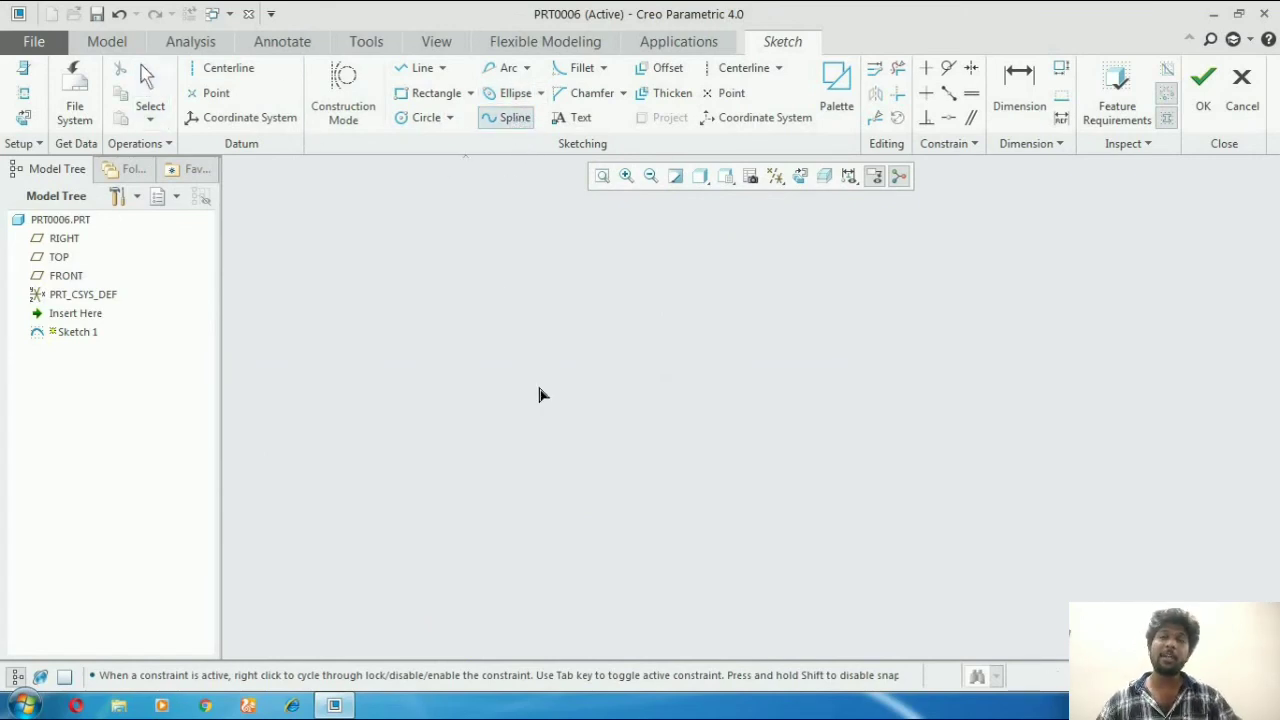
left_click(448, 441)
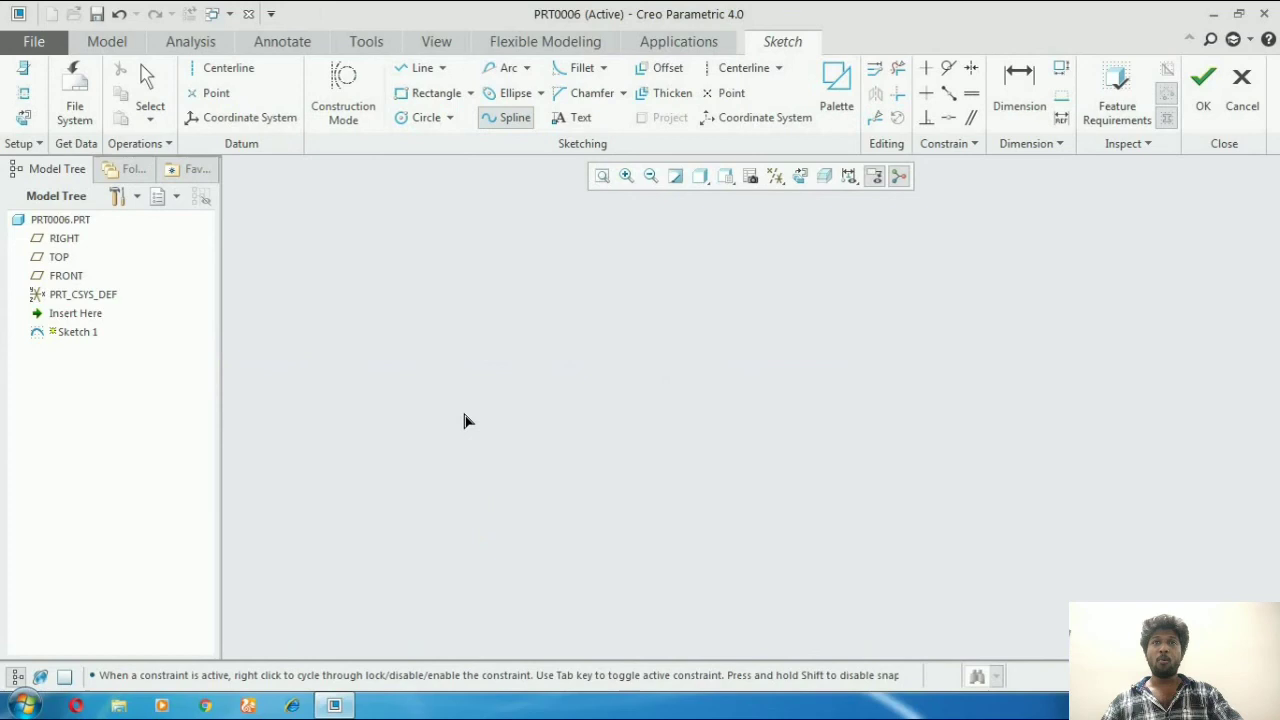
left_click(523, 341)
left_click(565, 433)
left_click(594, 462)
left_click(705, 351)
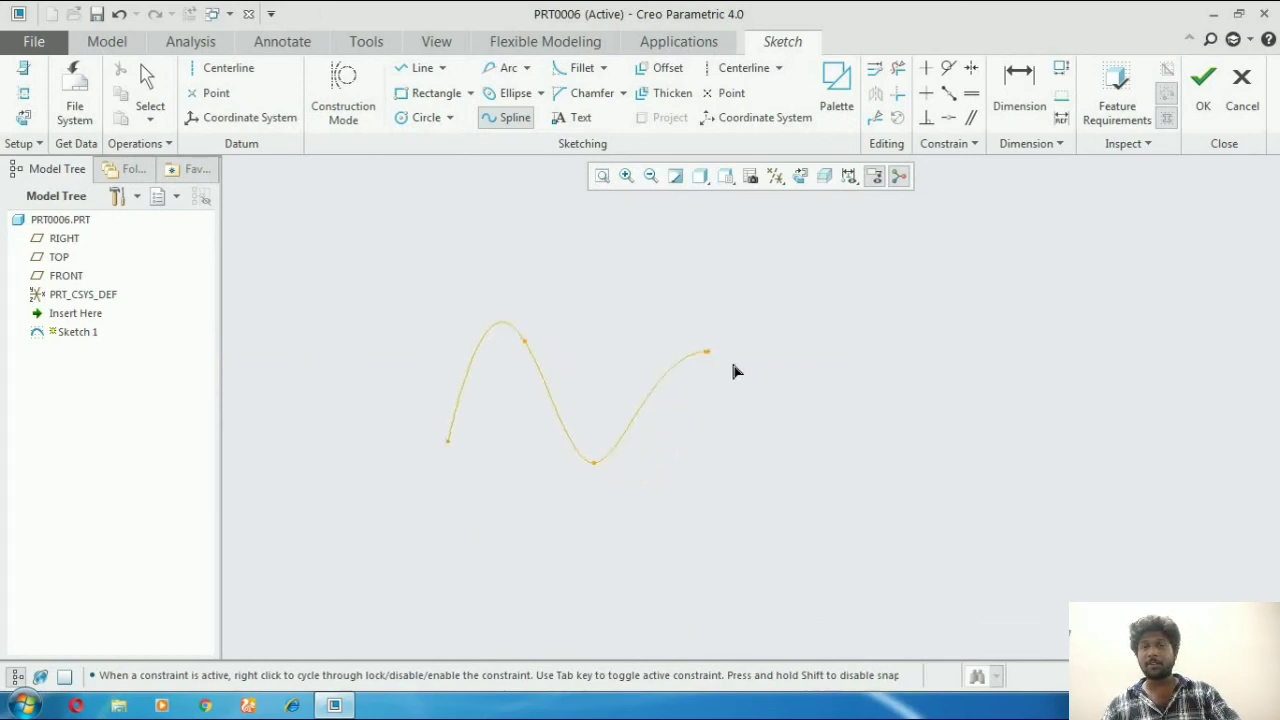
left_click(834, 466)
left_click(915, 343)
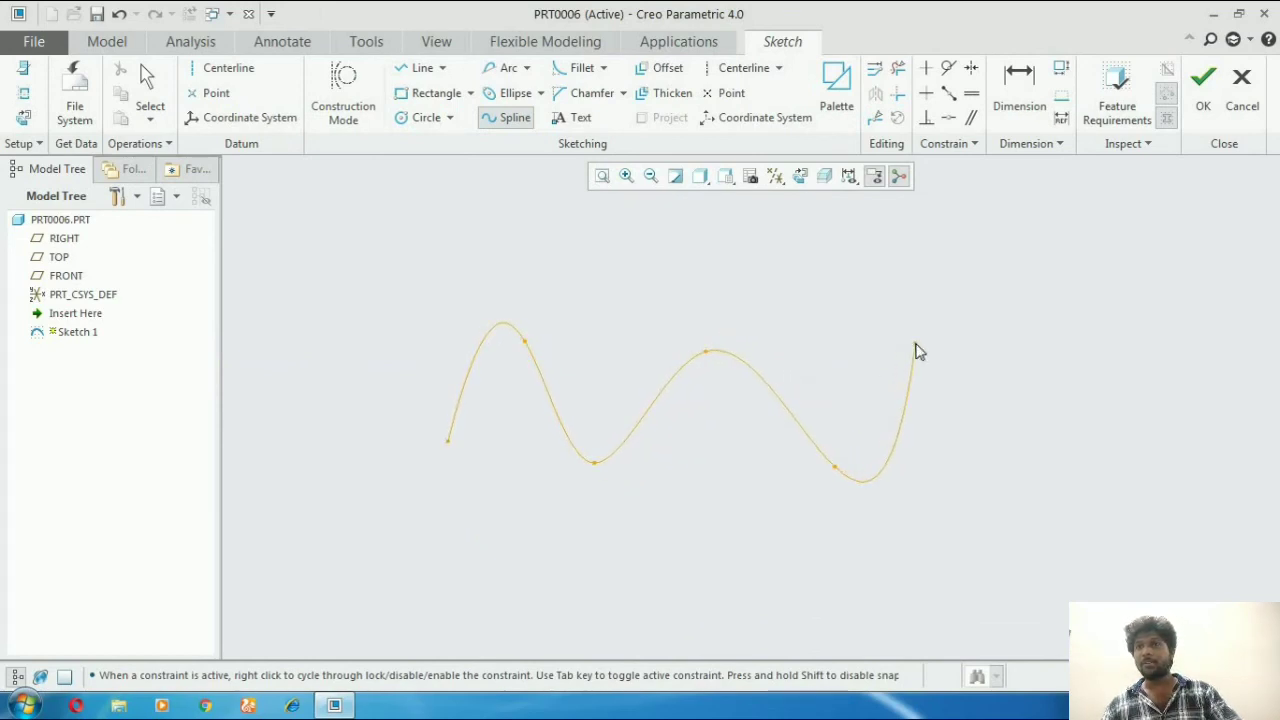
left_click(1064, 485)
left_click(1108, 355)
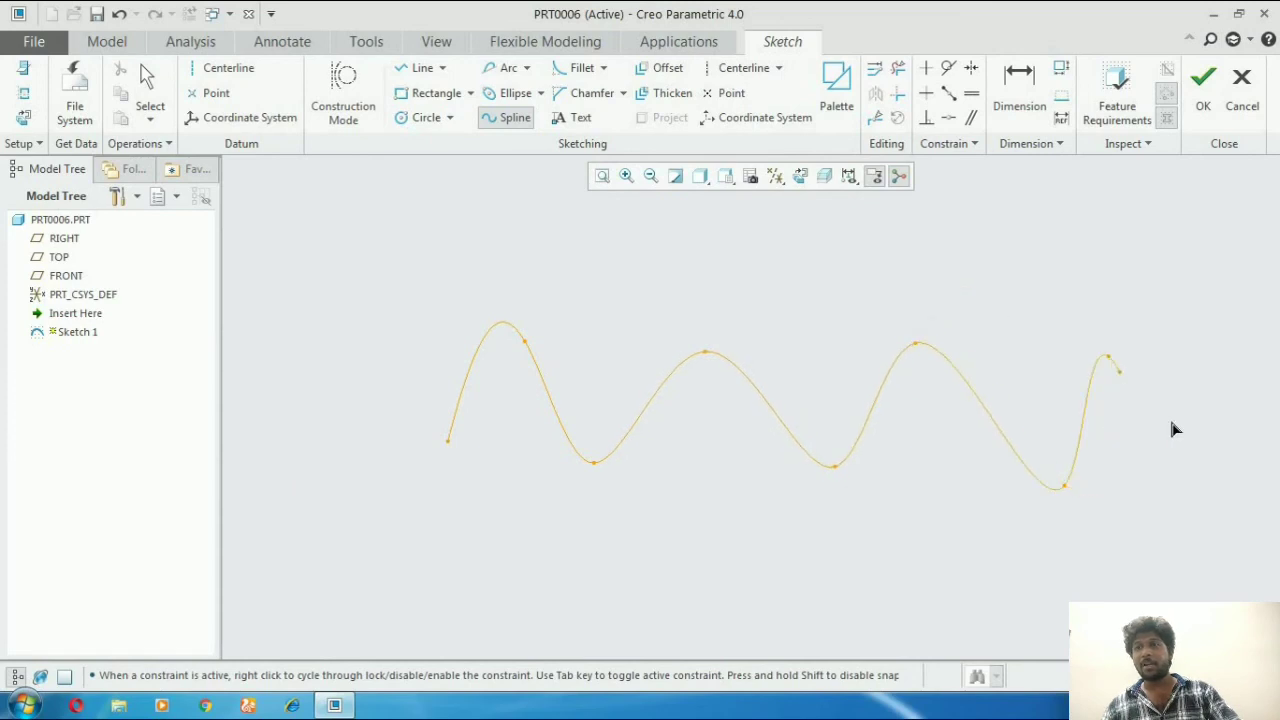
middle_click(1190, 491)
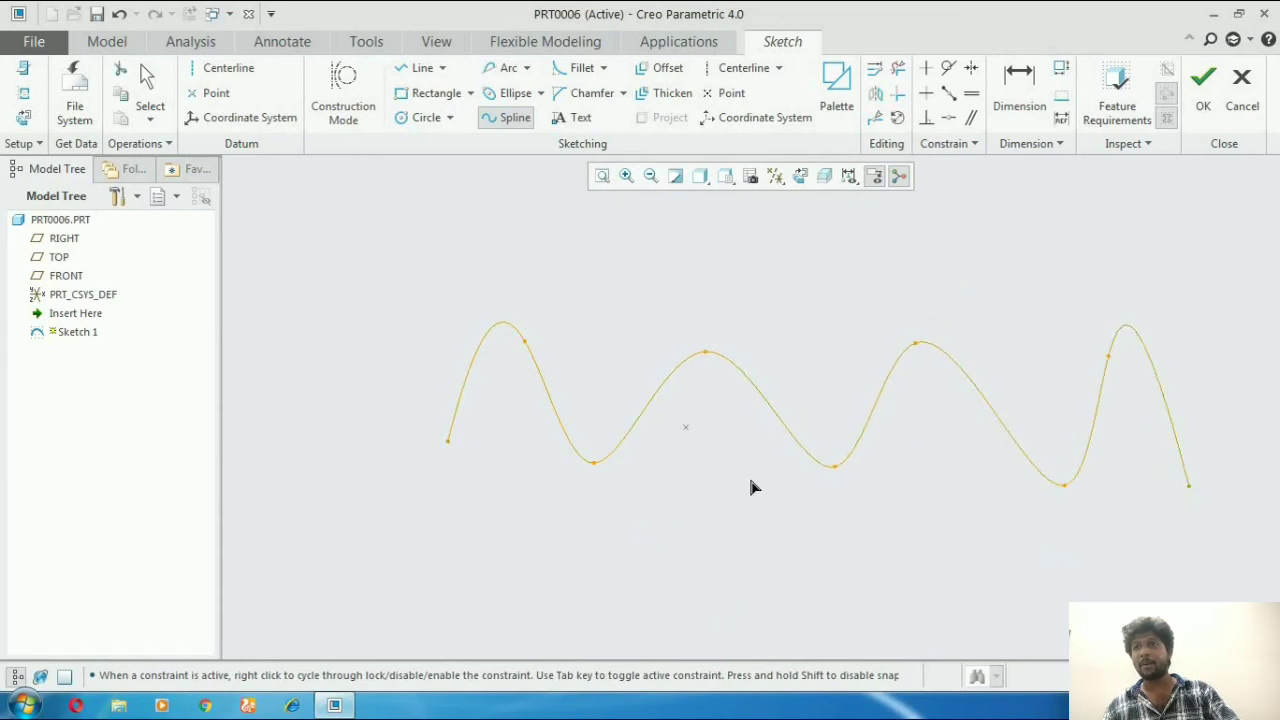
Step: Refit the view to all sketched entities and return the sketch to its 2D orientation
middle_click_drag(754, 486, 697, 400)
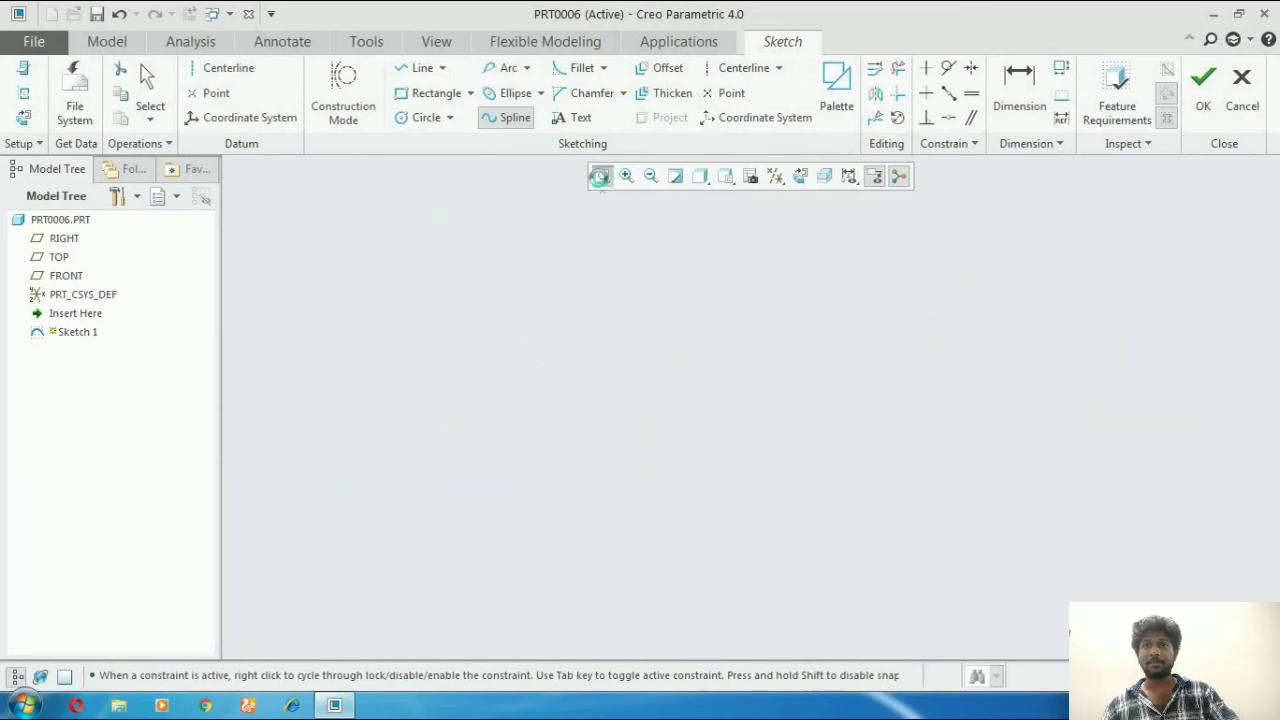
left_click(602, 175)
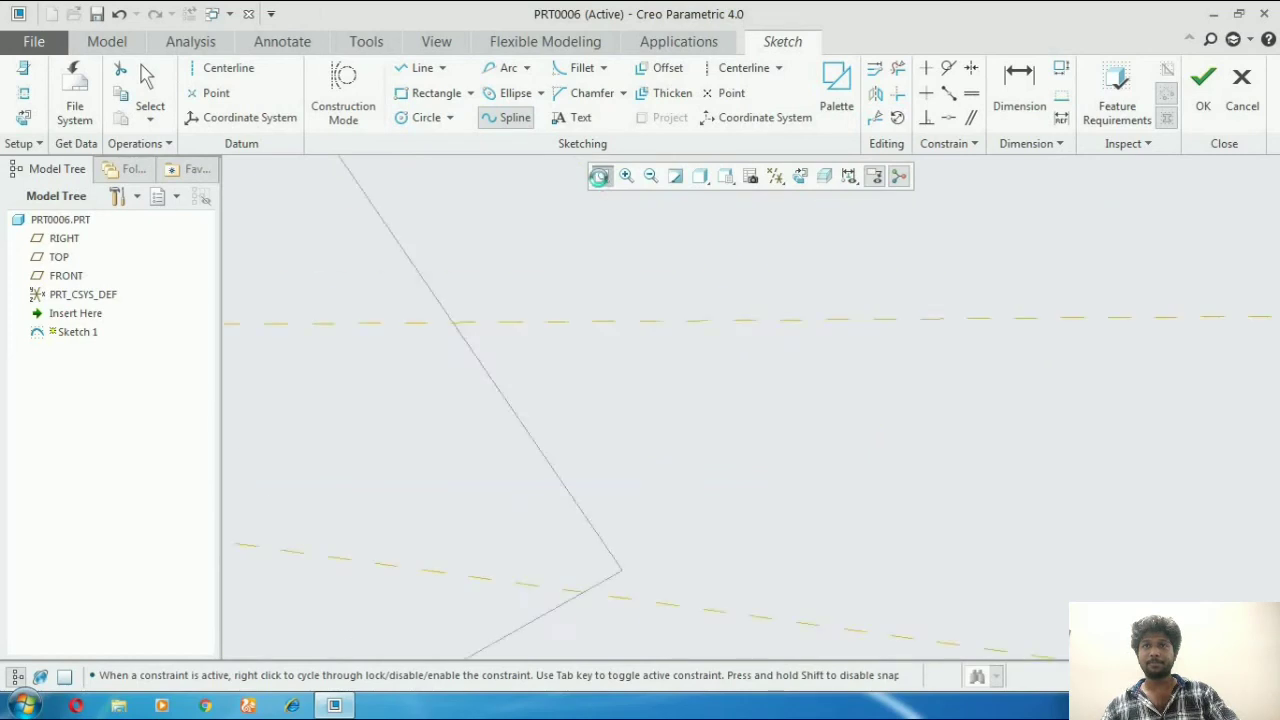
left_click(799, 176)
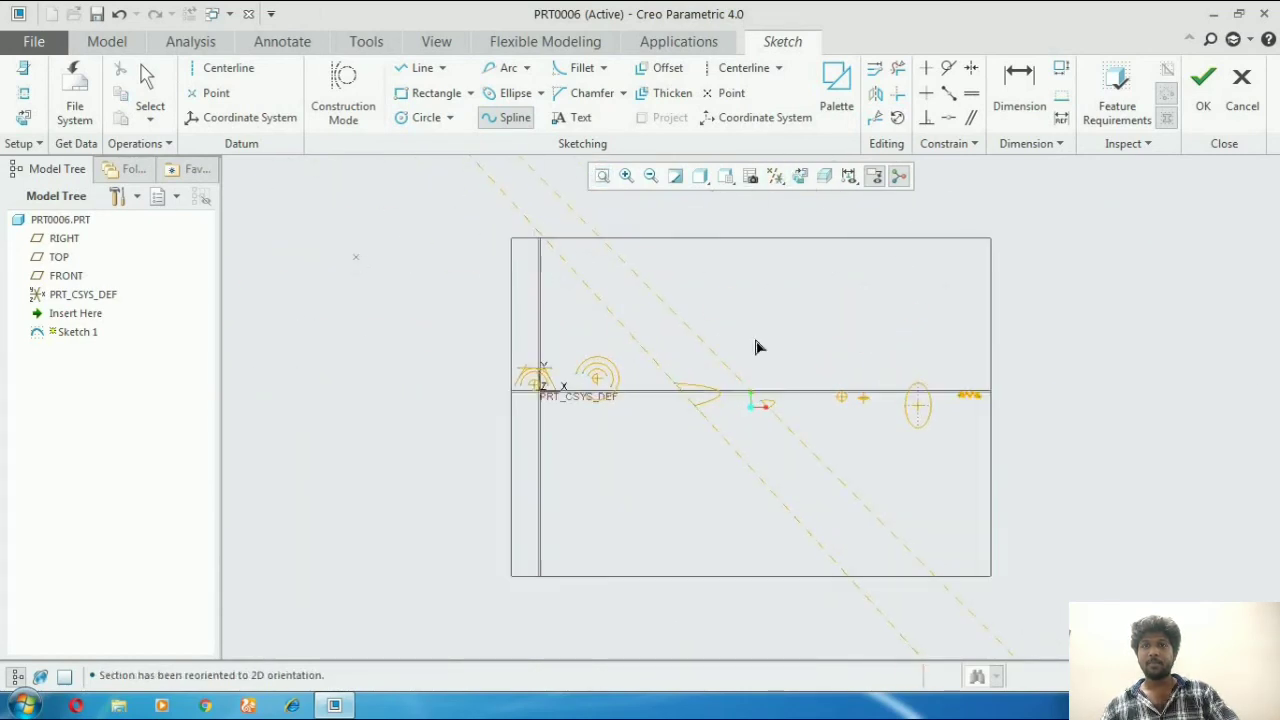
Step: Sketch another wavy Spline through eleven alternating low and high points in an empty area, starting and ending at a low point
scroll(763, 383, "down", 5)
scroll(1000, 400, "up", 5)
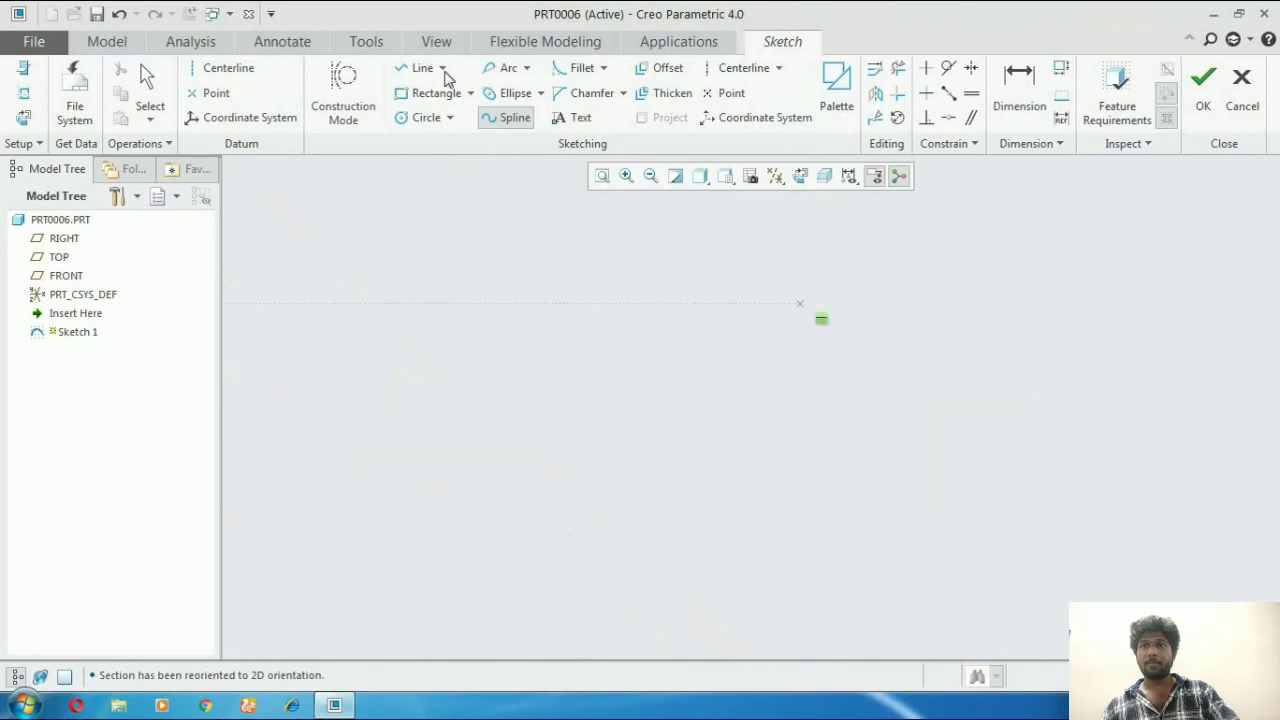
left_click(405, 423)
left_click(481, 315)
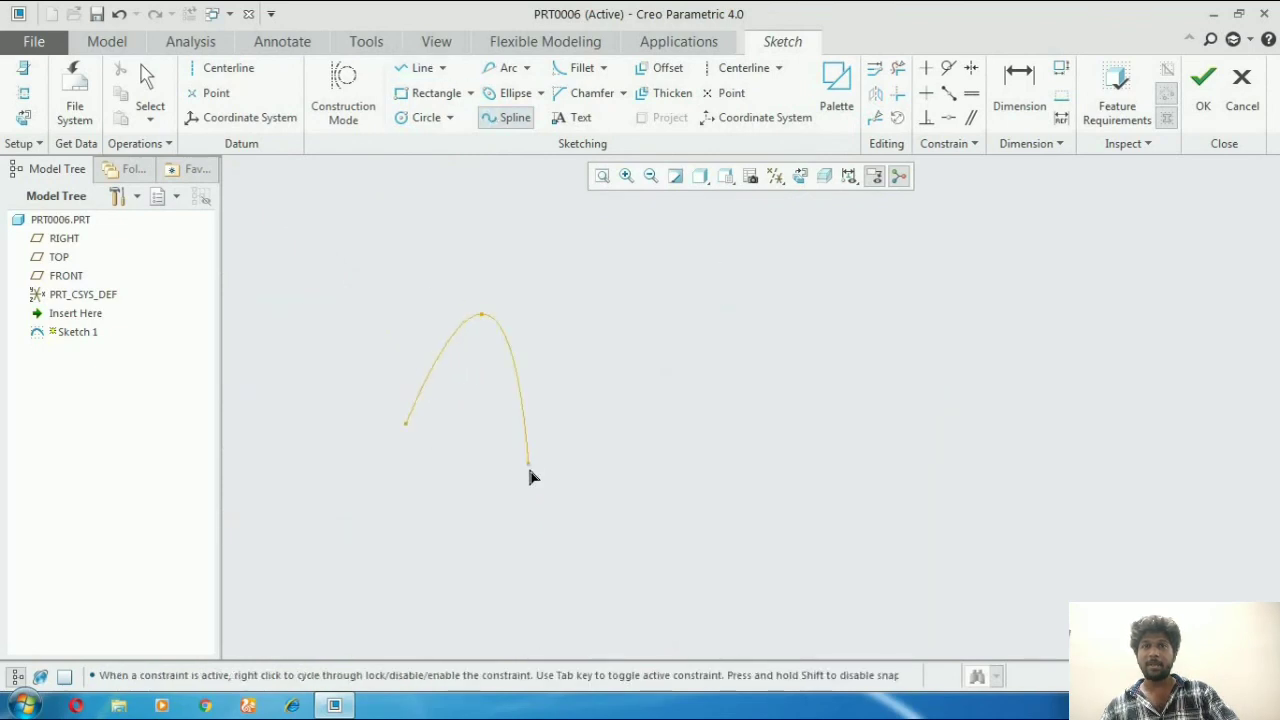
left_click(528, 470)
left_click(618, 310)
left_click(656, 458)
left_click(760, 297)
left_click(821, 420)
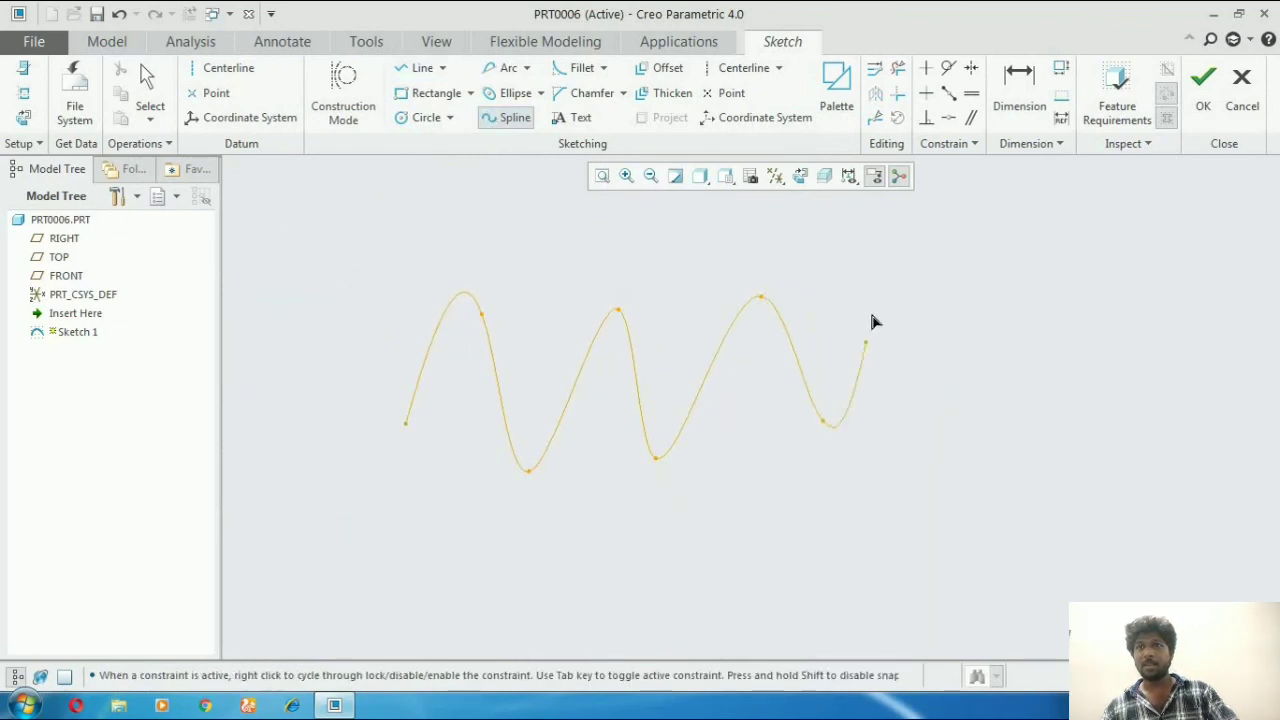
left_click(871, 315)
left_click(920, 402)
left_click(990, 302)
left_click(1018, 420)
middle_click(1018, 420)
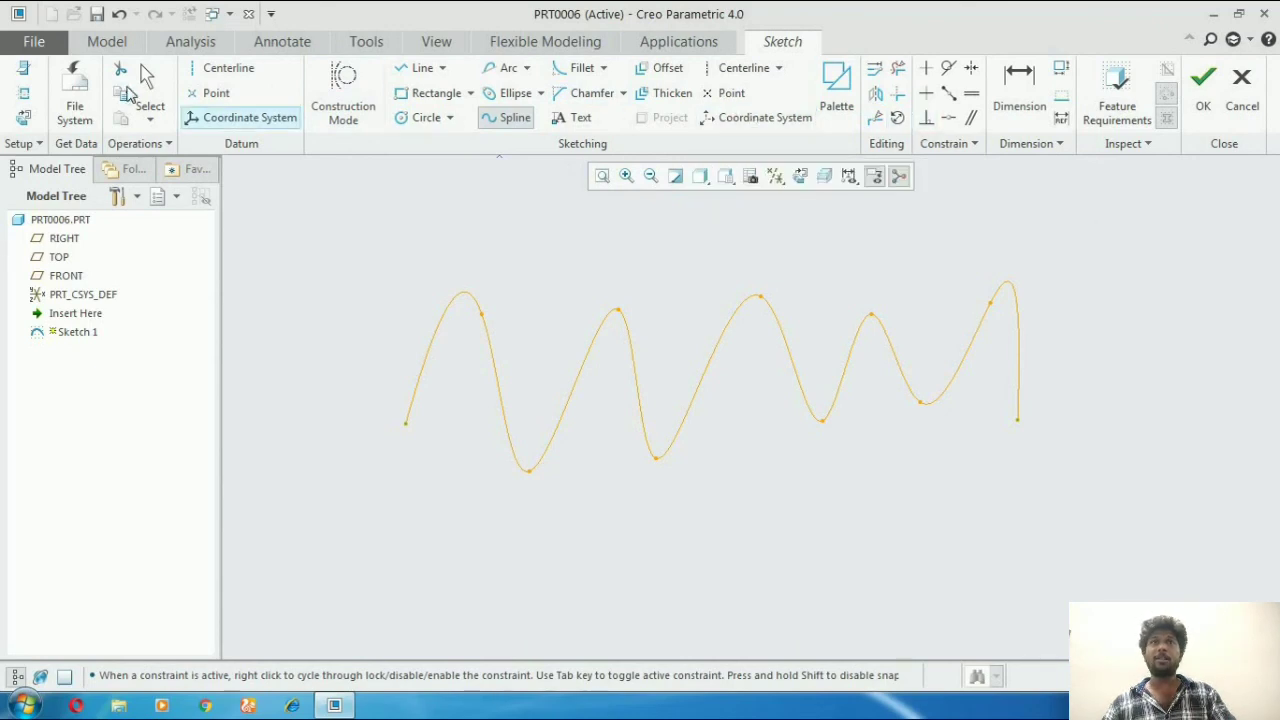
left_click(120, 44)
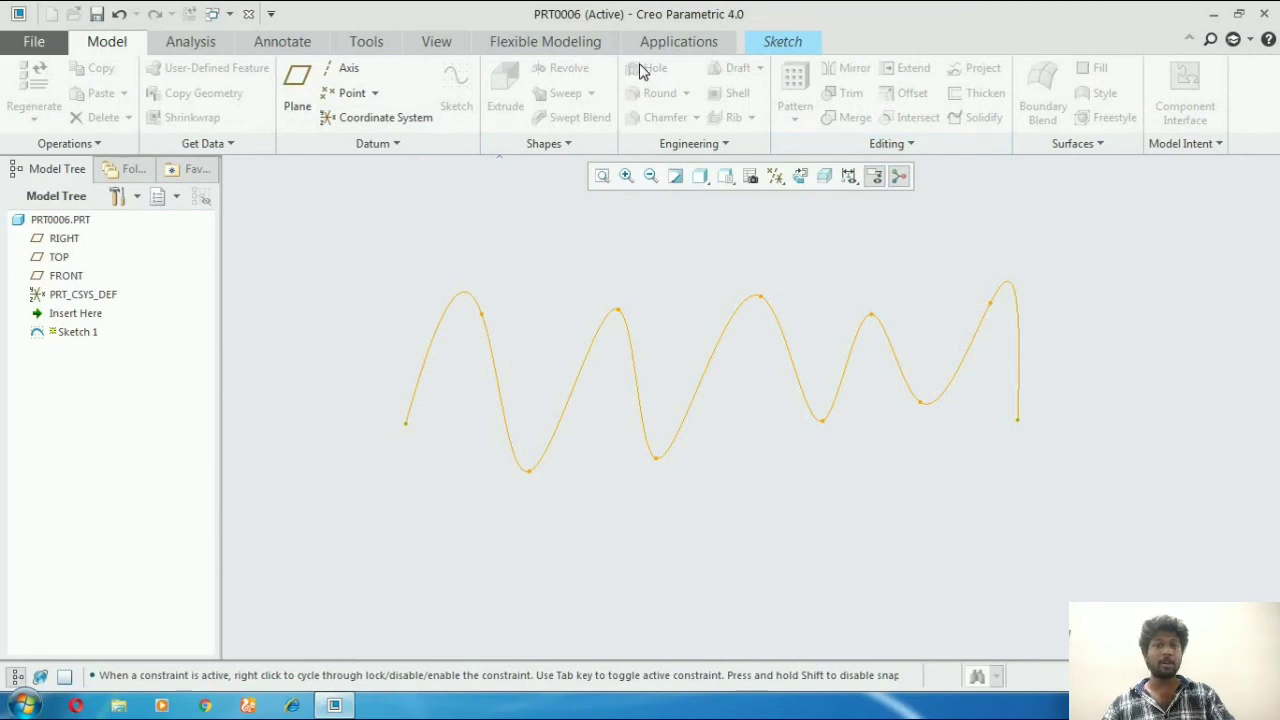
left_click(782, 44)
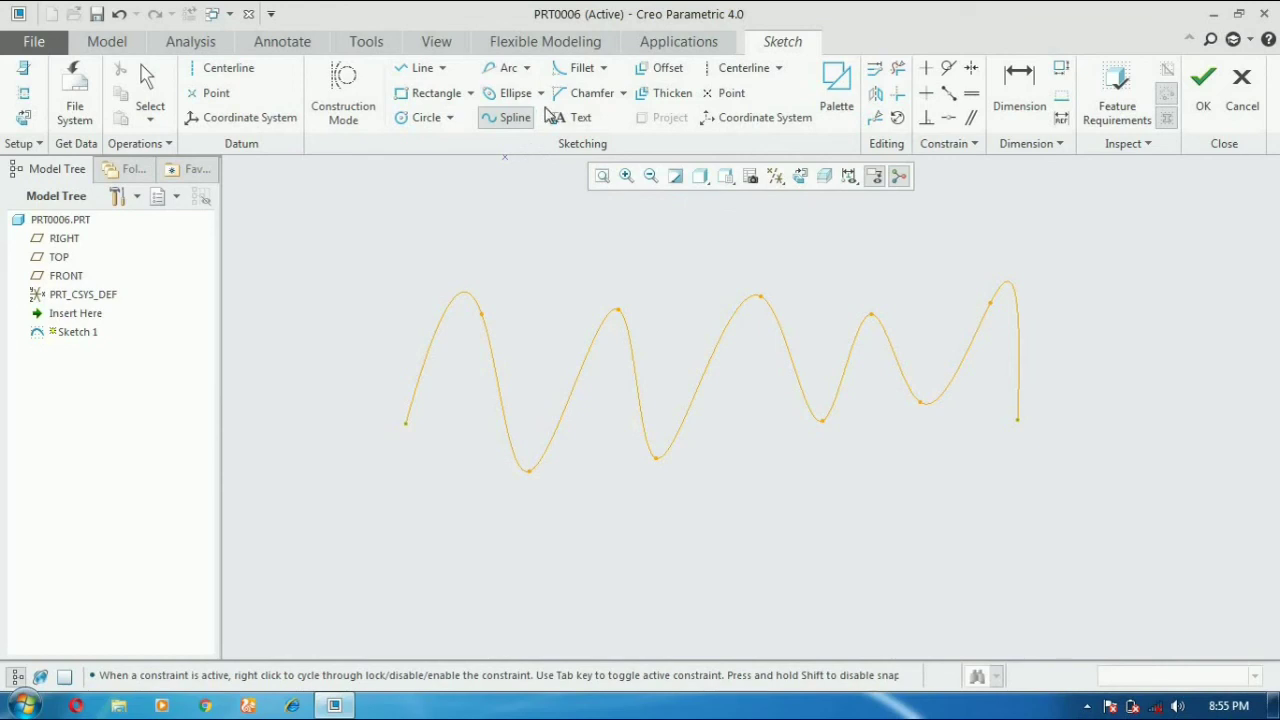
left_click(1086, 708)
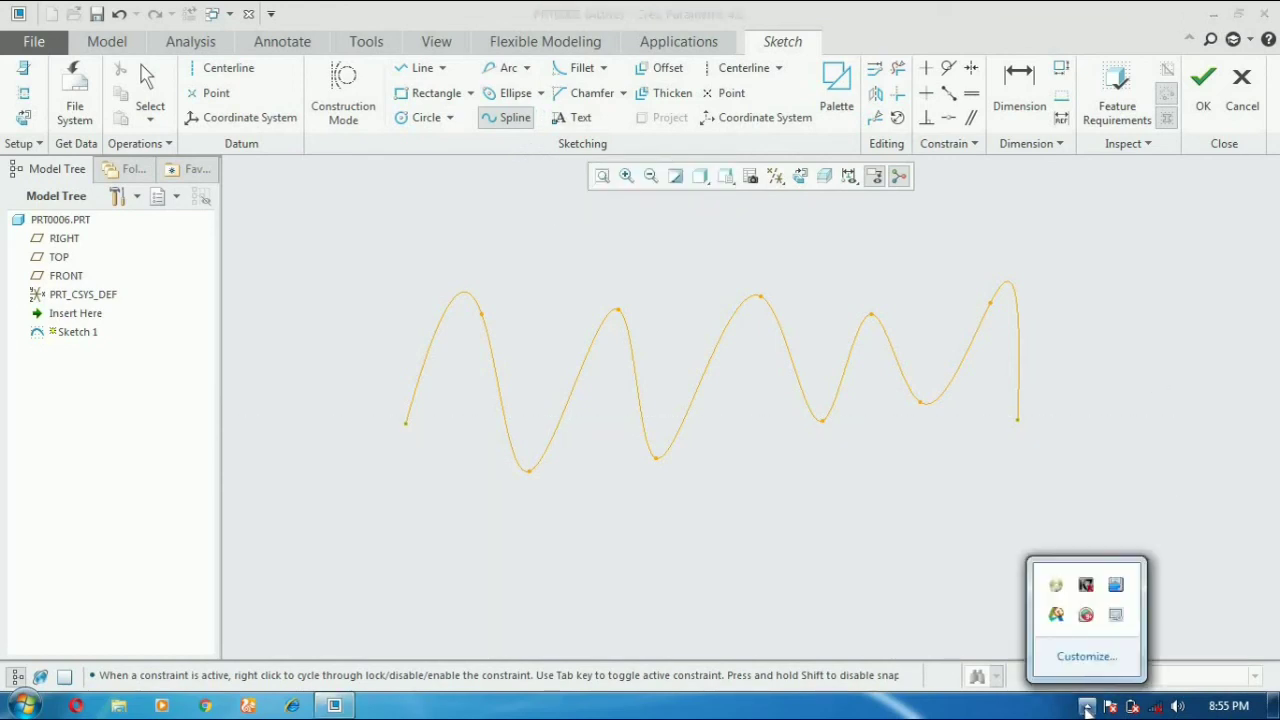